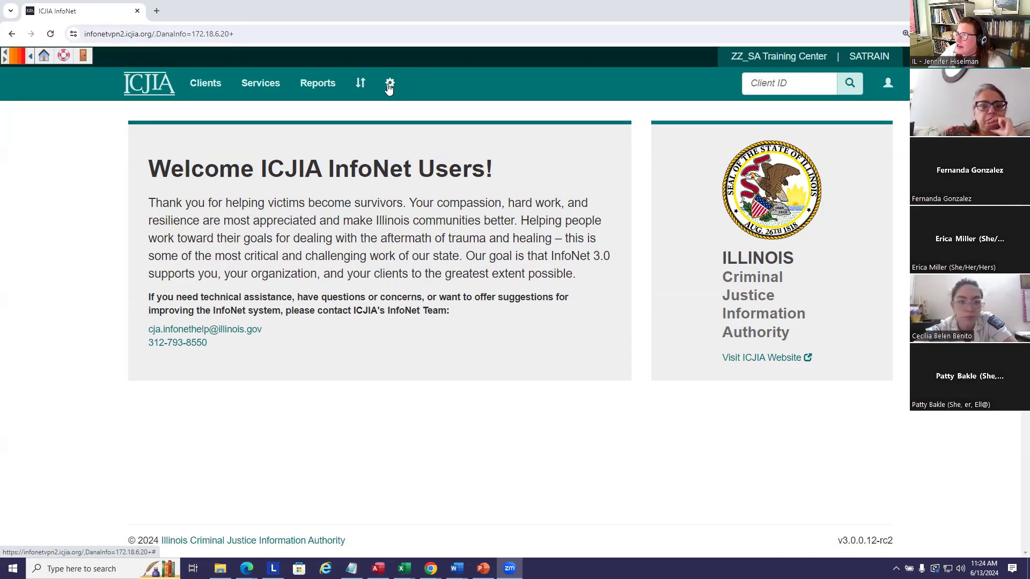
Step: Open the training center's Center Information page and review its address, contact and district fields
{"action": "left_click", "coordinate": [390, 85]}
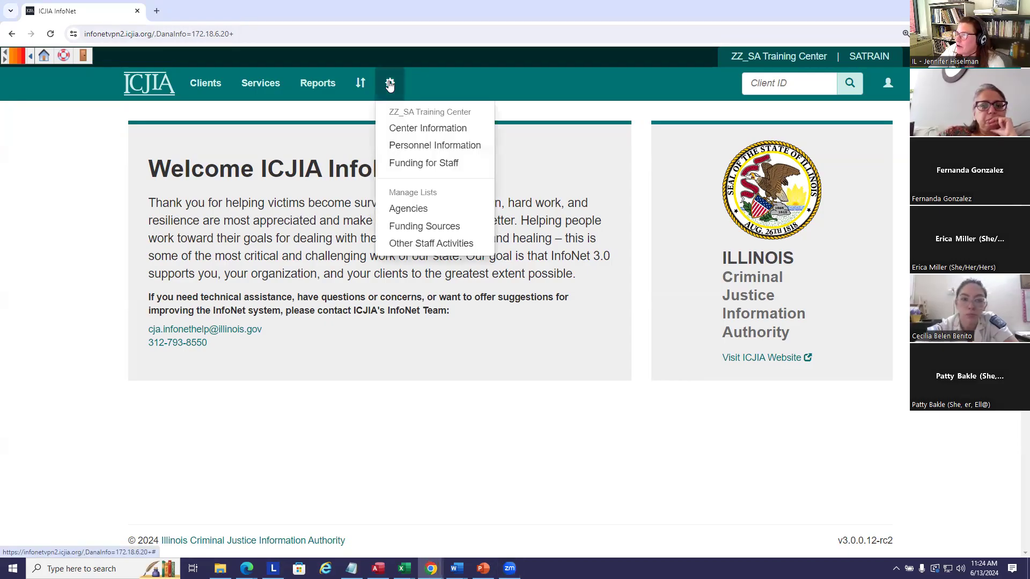
{"action": "left_click", "coordinate": [398, 134]}
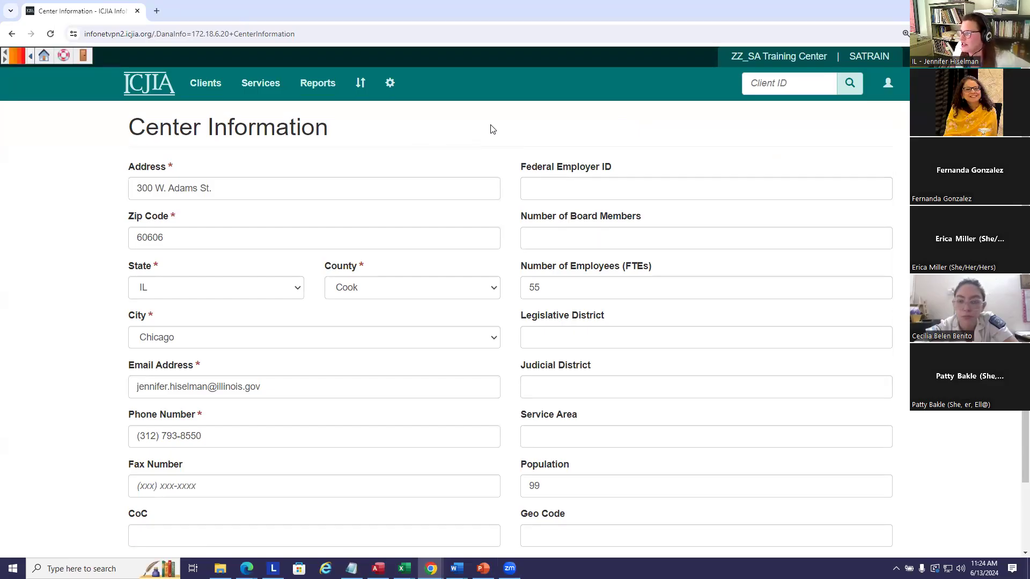
{"action": "scroll", "coordinate": [300, 162], "scroll_direction": "down", "scroll_amount": 1}
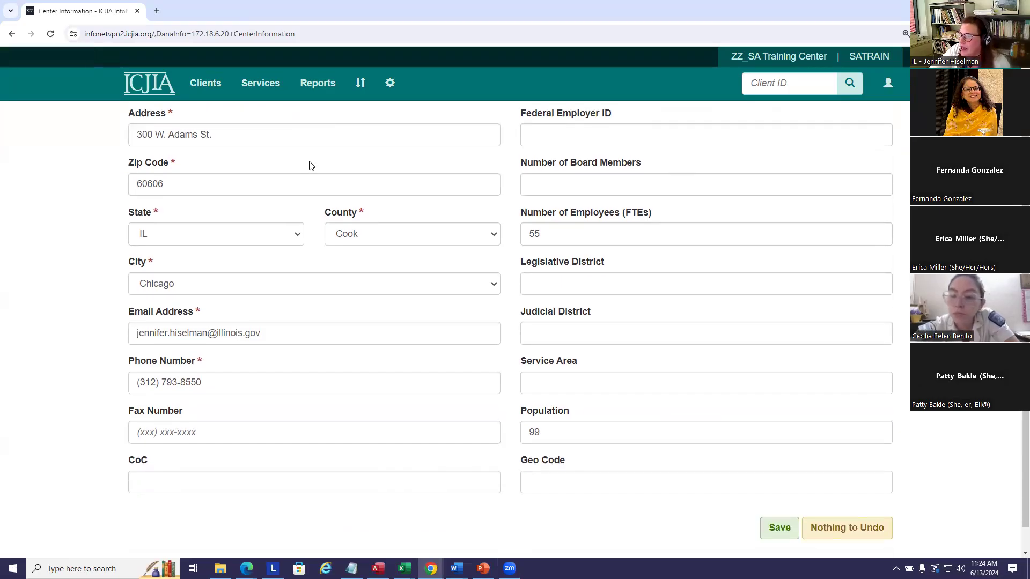
{"action": "scroll", "coordinate": [413, 215], "scroll_direction": "down", "scroll_amount": 1}
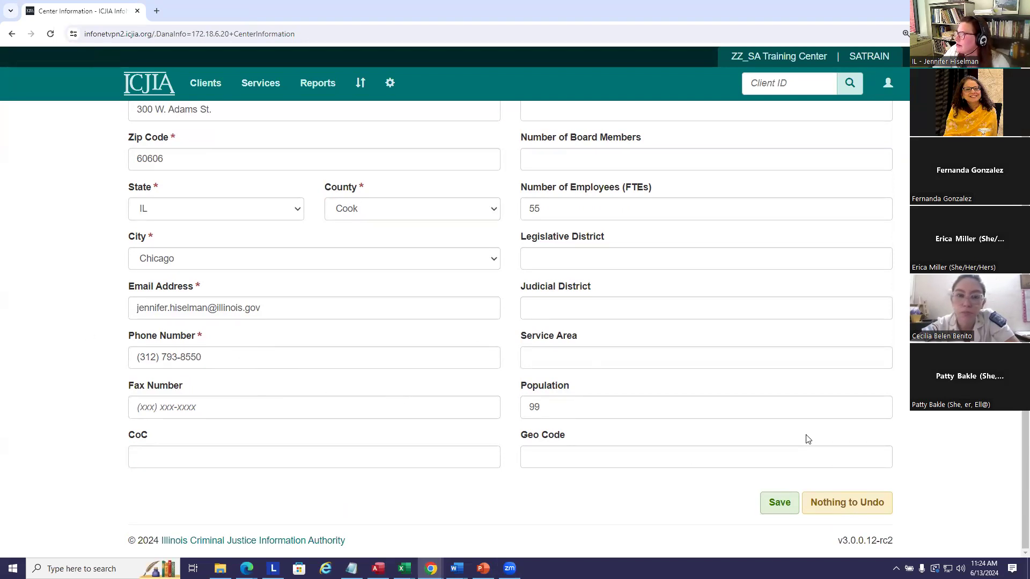
{"action": "scroll", "coordinate": [510, 322], "scroll_direction": "up", "scroll_amount": 1}
{"action": "scroll", "coordinate": [789, 420], "scroll_direction": "down", "scroll_amount": 1}
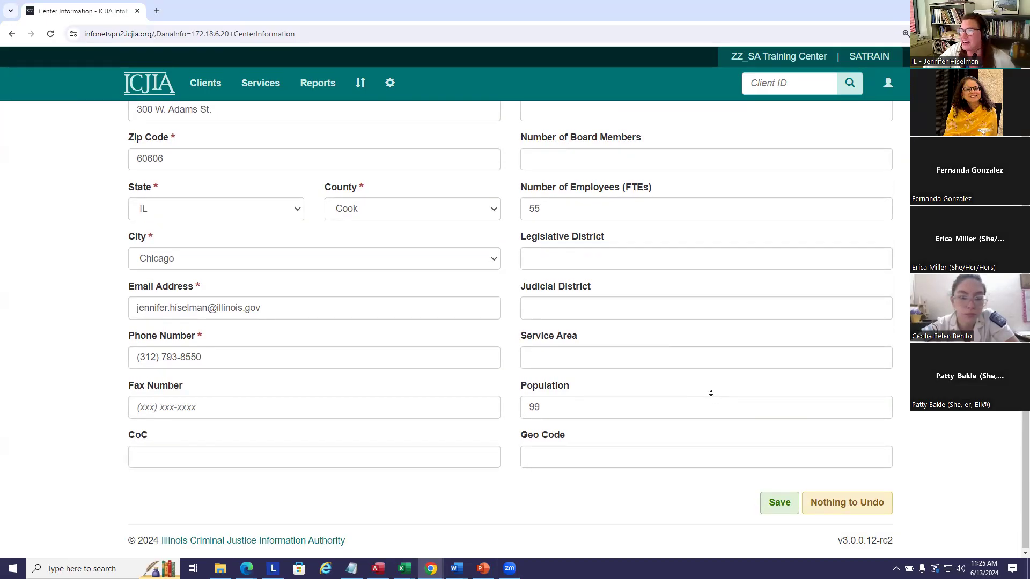
{"action": "scroll", "coordinate": [711, 393], "scroll_direction": "up", "scroll_amount": 2}
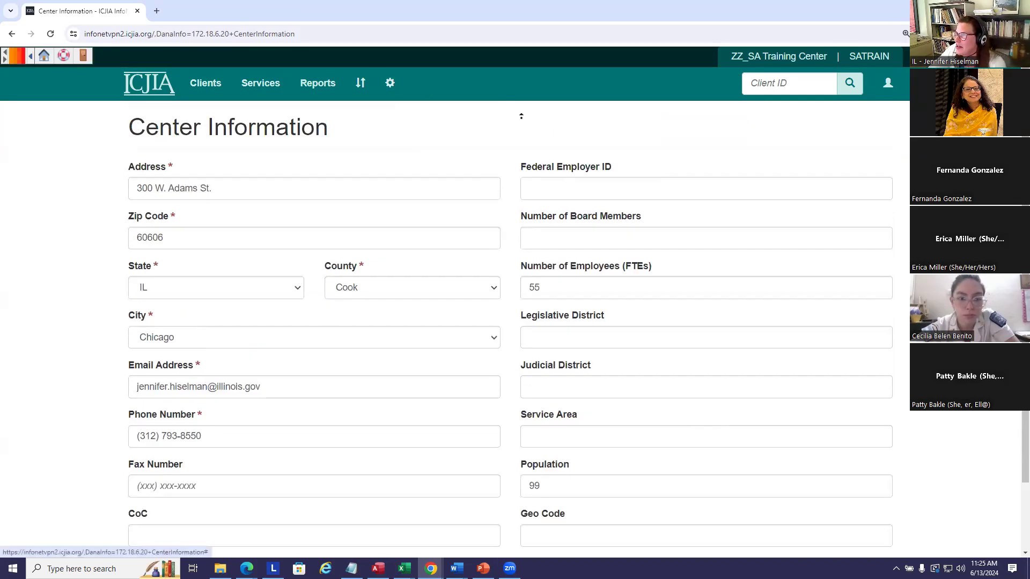
Step: Open Personnel Information and examine the search filters and the list of personnel records
{"action": "left_click", "coordinate": [390, 85]}
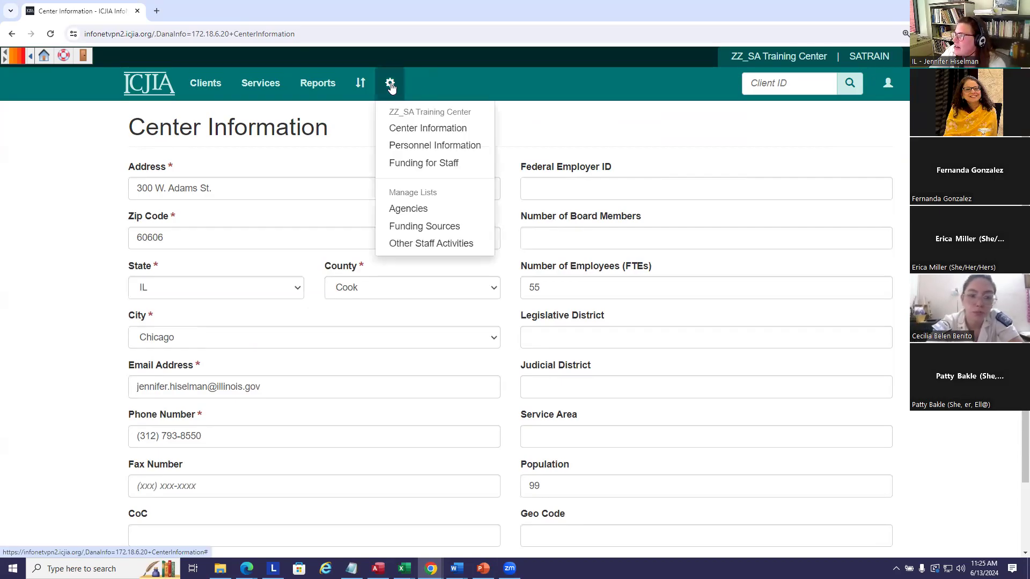
{"action": "left_click", "coordinate": [396, 147]}
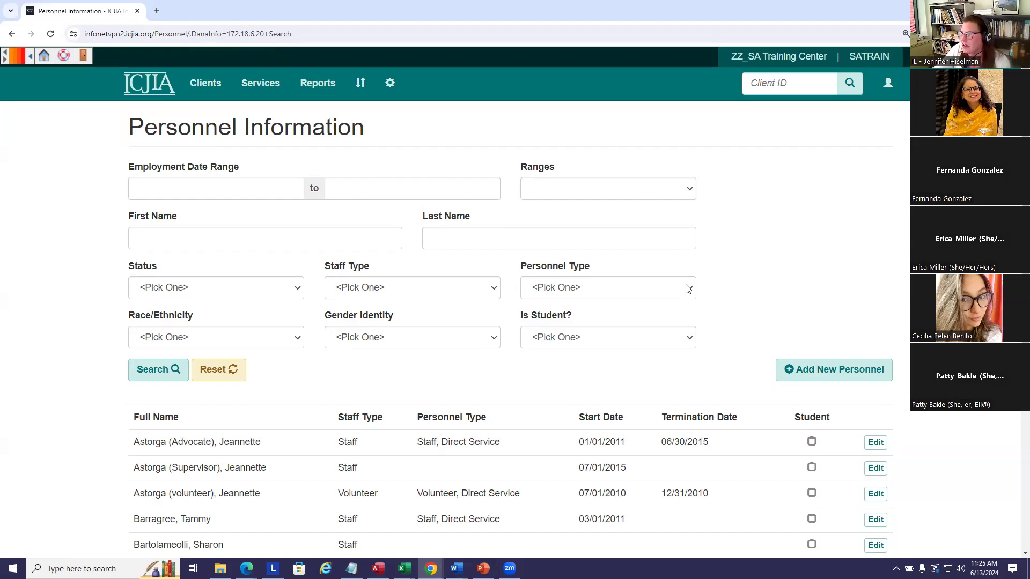
{"action": "scroll", "coordinate": [752, 283], "scroll_direction": "down", "scroll_amount": 2}
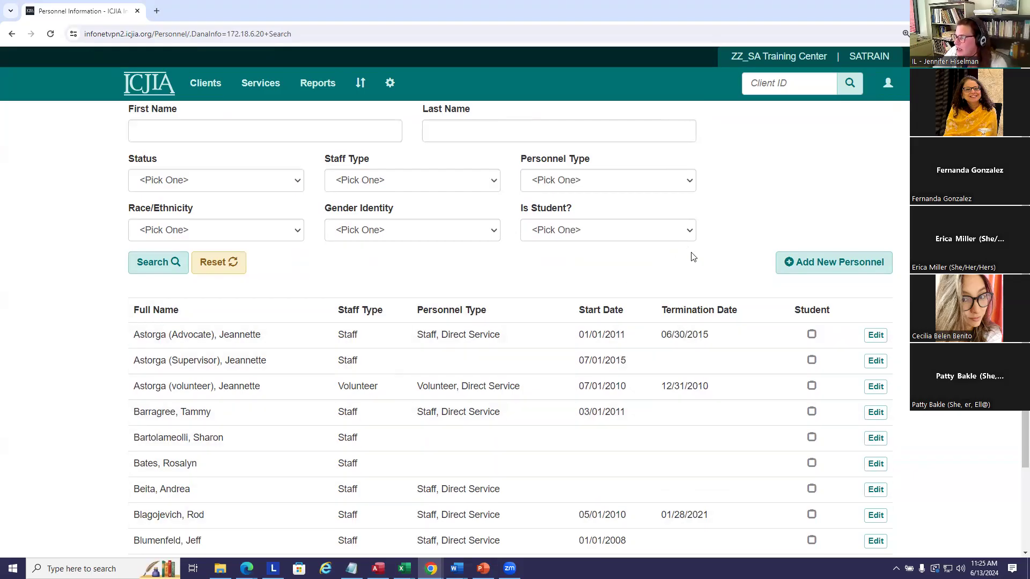
{"action": "scroll", "coordinate": [826, 252], "scroll_direction": "up", "scroll_amount": 1}
{"action": "scroll", "coordinate": [805, 252], "scroll_direction": "down", "scroll_amount": 3}
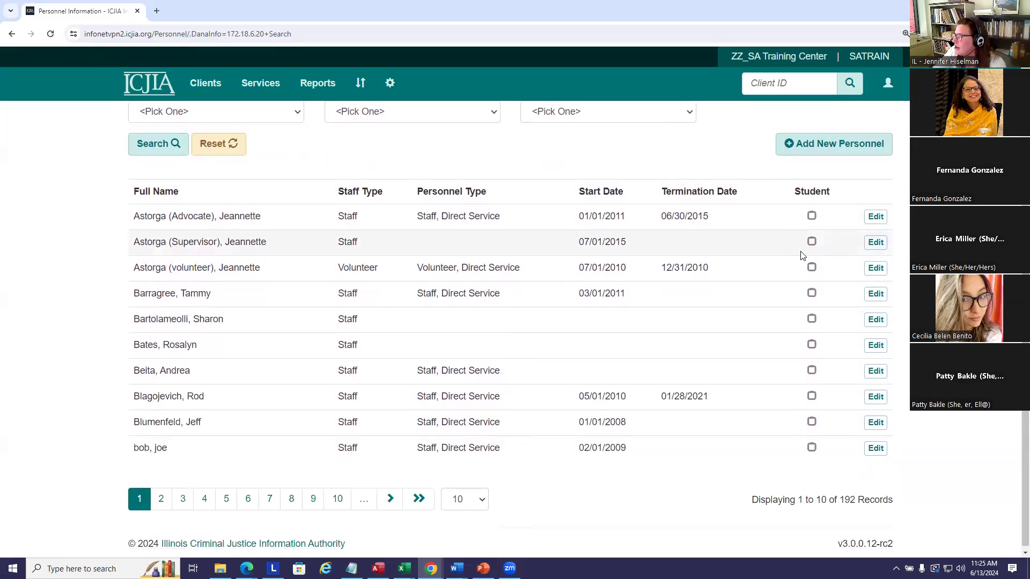
{"action": "scroll", "coordinate": [509, 321], "scroll_direction": "up", "scroll_amount": 3}
{"action": "scroll", "coordinate": [627, 310], "scroll_direction": "up", "scroll_amount": 1}
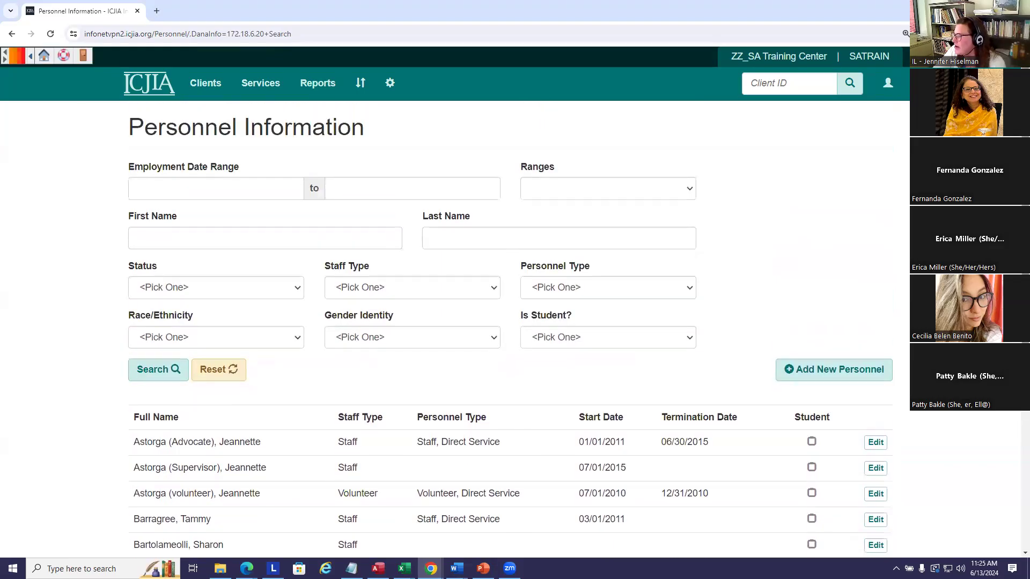
Step: Start a new paid staff personnel record and enter the person's first and last name
{"action": "left_click", "coordinate": [831, 371]}
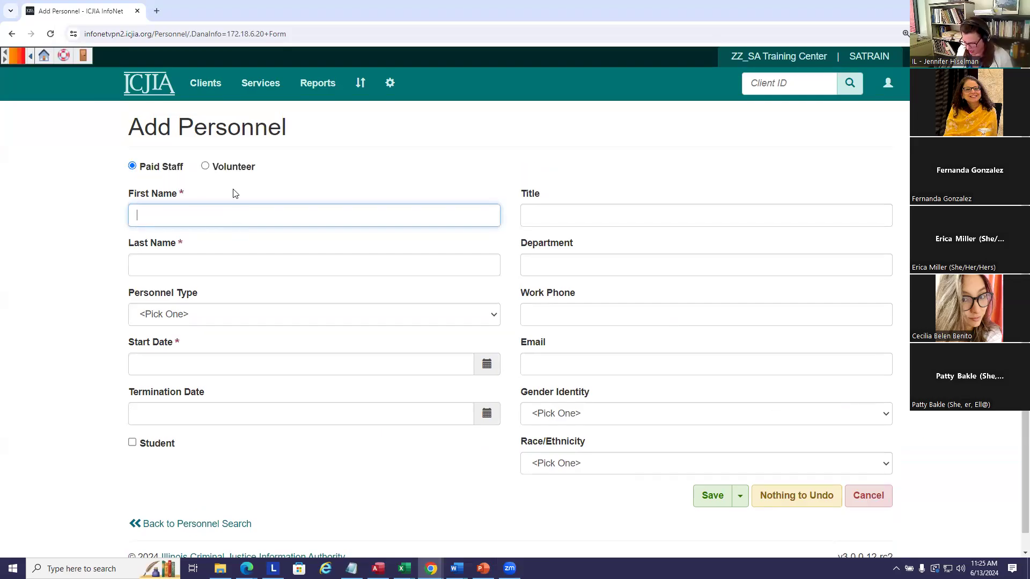
{"action": "type", "text": "Romeo"}
{"action": "left_click", "coordinate": [154, 263]}
{"action": "type", "text": "Shakespear"}
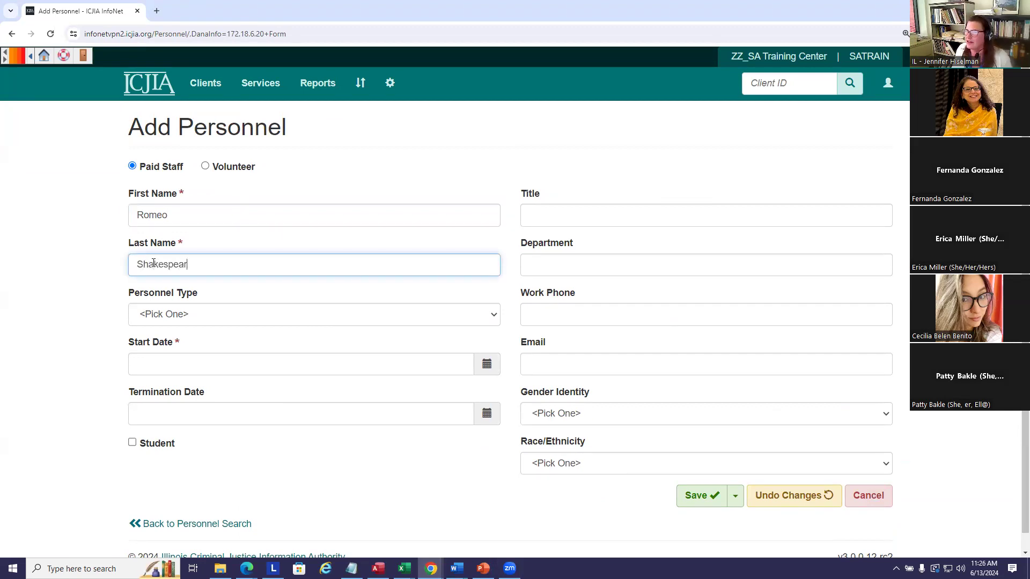
Step: Set the new record's personnel type to Staff, Direct Service and its start date to 01/01/2024
{"action": "left_click", "coordinate": [174, 314]}
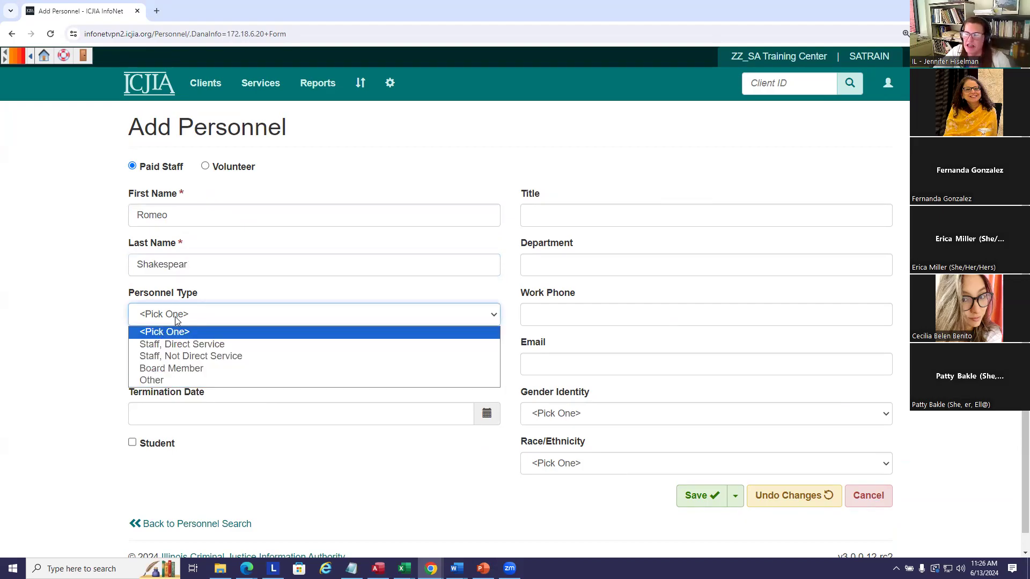
{"action": "left_click", "coordinate": [175, 344]}
{"action": "left_click", "coordinate": [163, 364]}
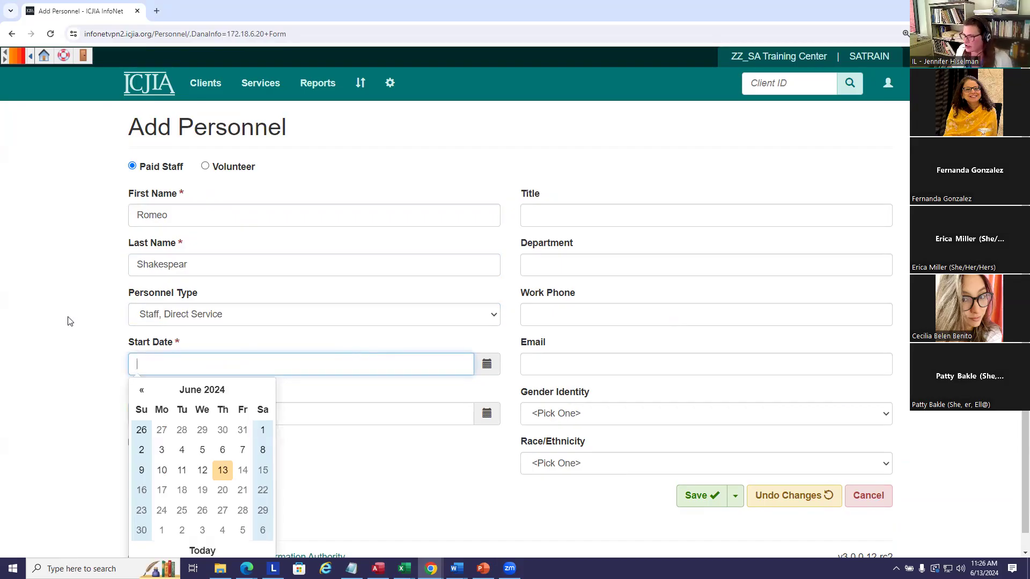
{"action": "type", "text": "1"}
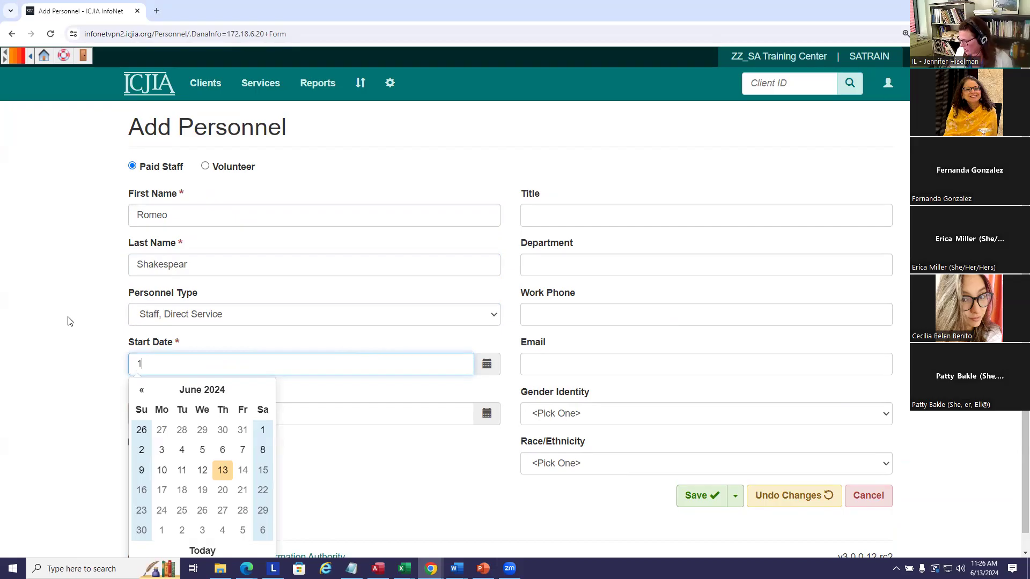
{"action": "type", "text": "/1"}
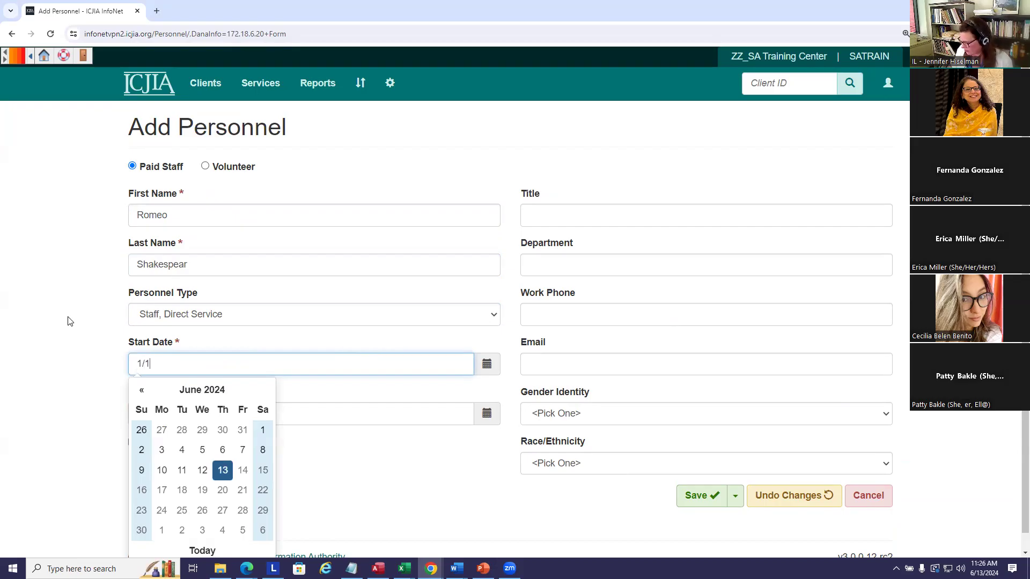
{"action": "type", "text": "/2024"}
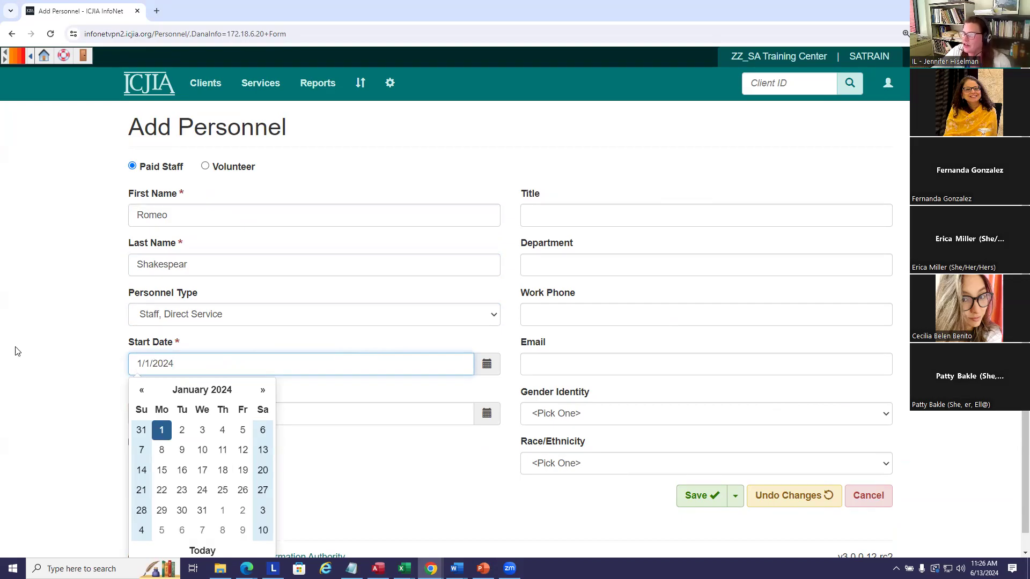
{"action": "left_click", "coordinate": [47, 352]}
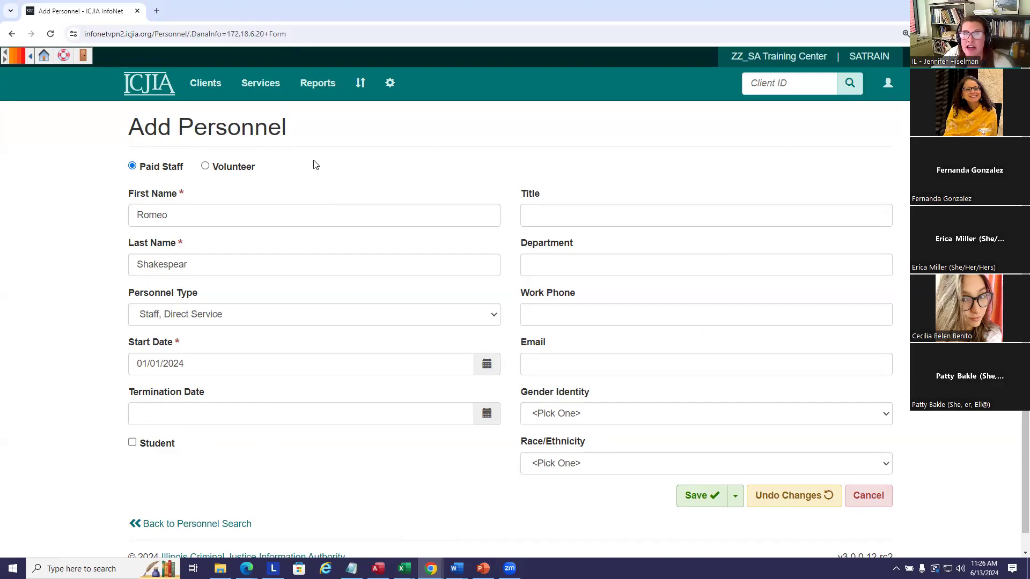
Step: Compare the Volunteer form, including its Supervisor field, with the Paid Staff form, and leave the record as Paid Staff
{"action": "left_click", "coordinate": [205, 166]}
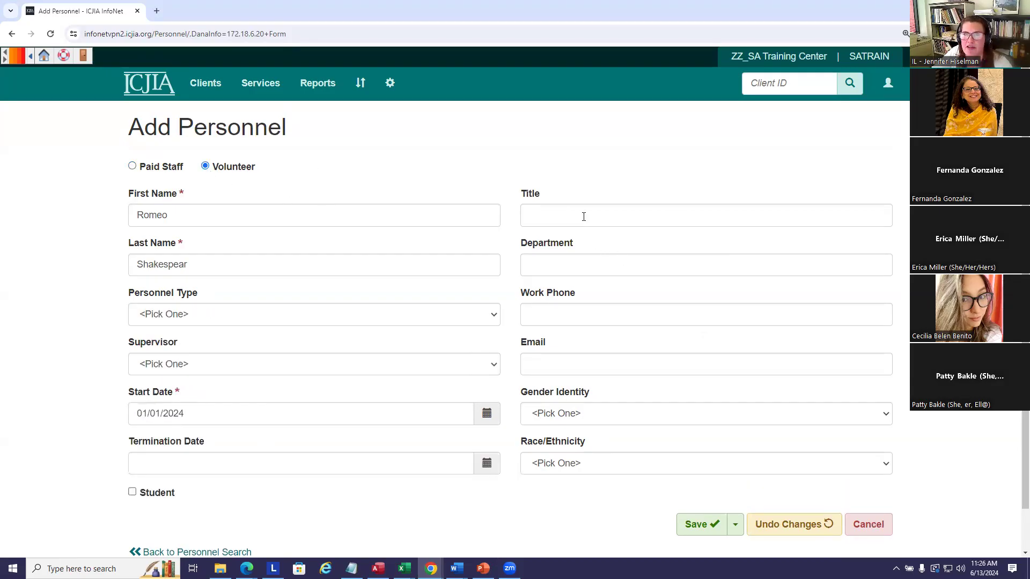
{"action": "left_click", "coordinate": [133, 166]}
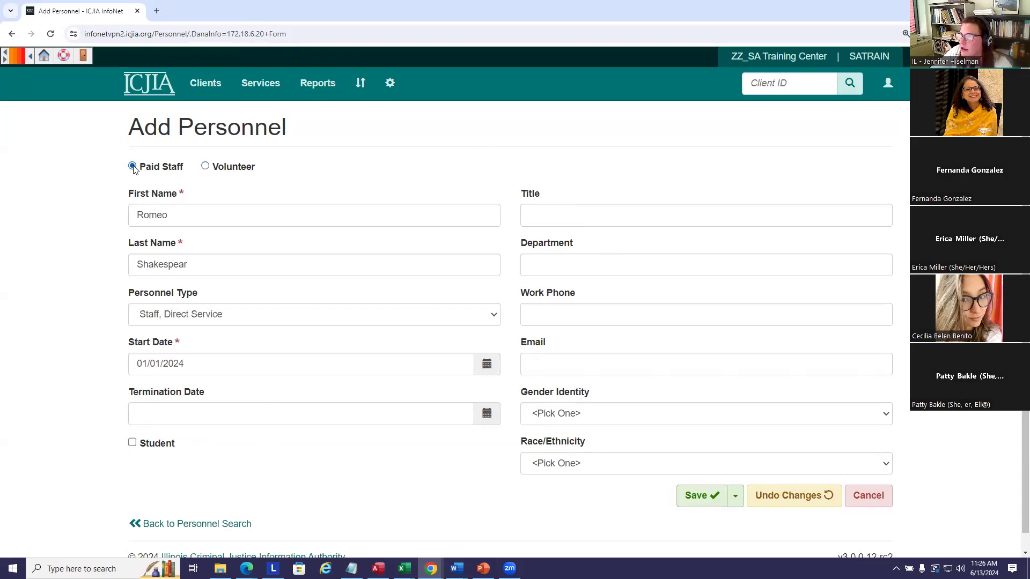
{"action": "left_click", "coordinate": [208, 167]}
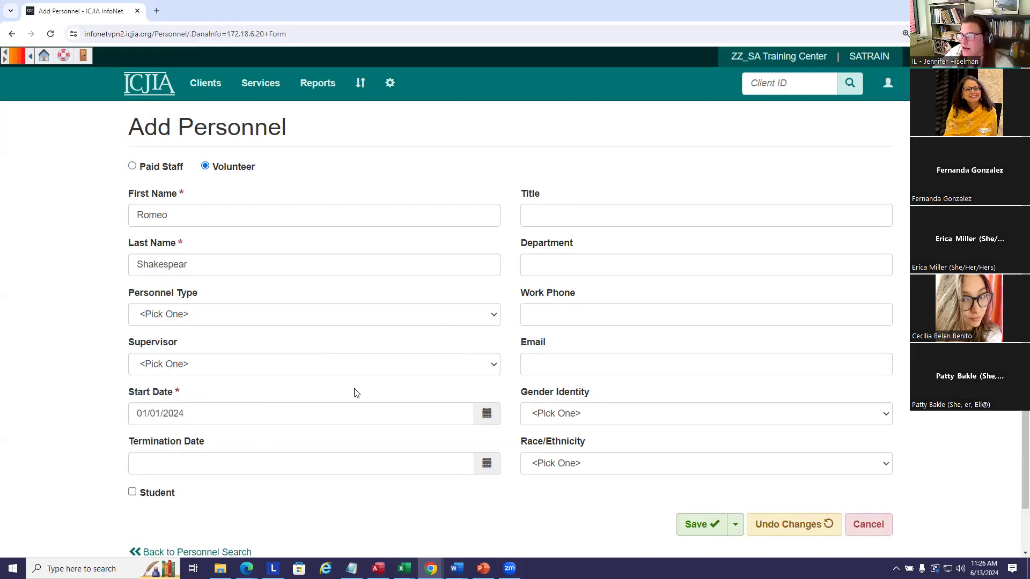
{"action": "left_click", "coordinate": [348, 369]}
{"action": "left_click", "coordinate": [348, 369]}
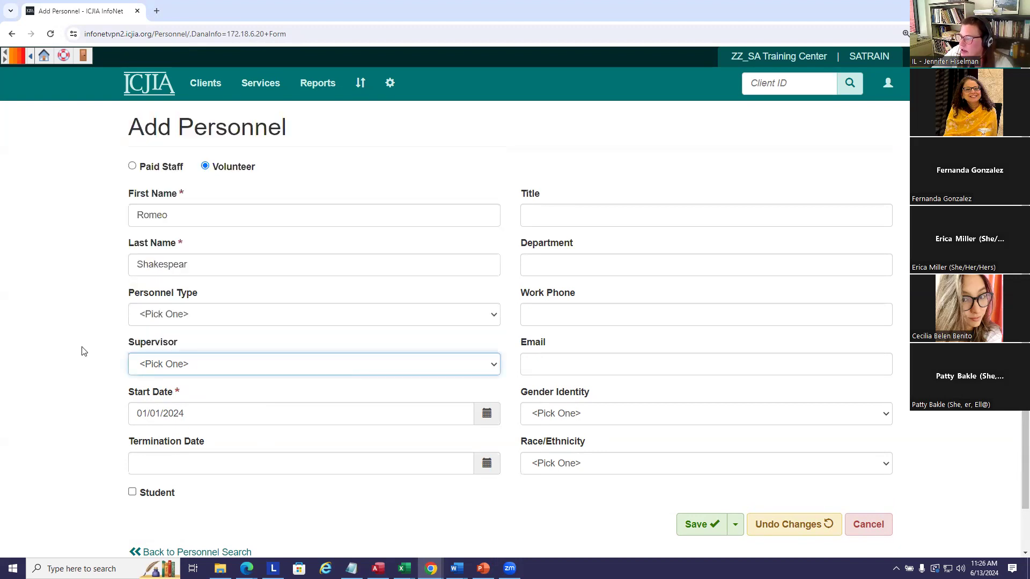
{"action": "left_click", "coordinate": [132, 168]}
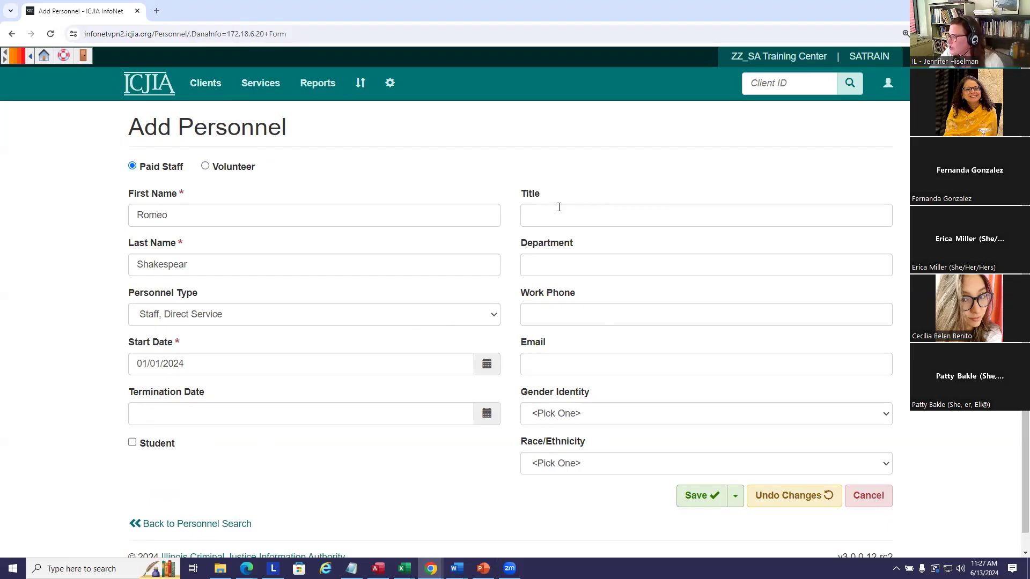
Step: Correct the last name's spelling by adding a final "e" and save the new personnel record
{"action": "scroll", "coordinate": [601, 171], "scroll_direction": "down", "scroll_amount": 1}
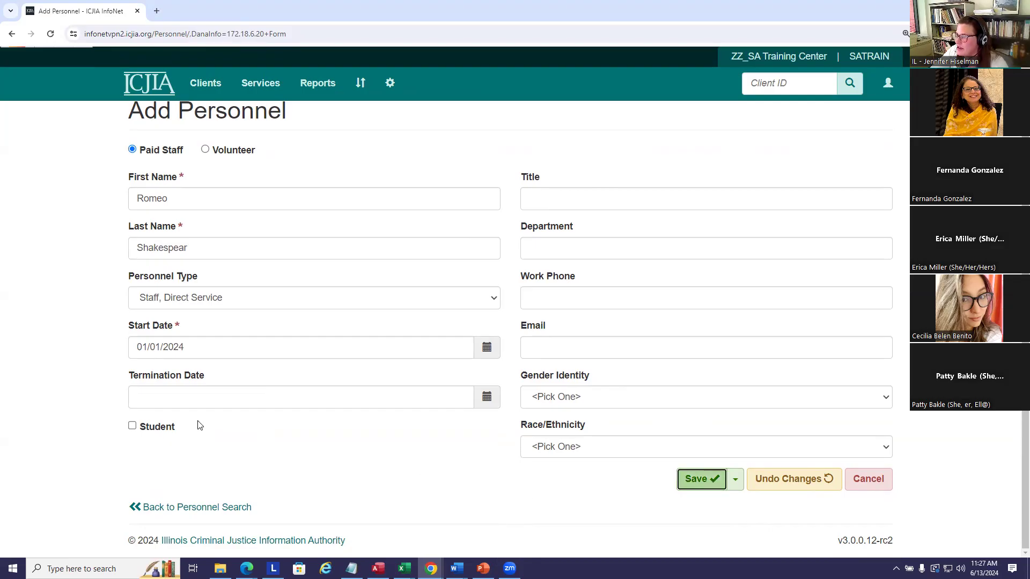
{"action": "left_click", "coordinate": [193, 248]}
{"action": "type", "text": "e"}
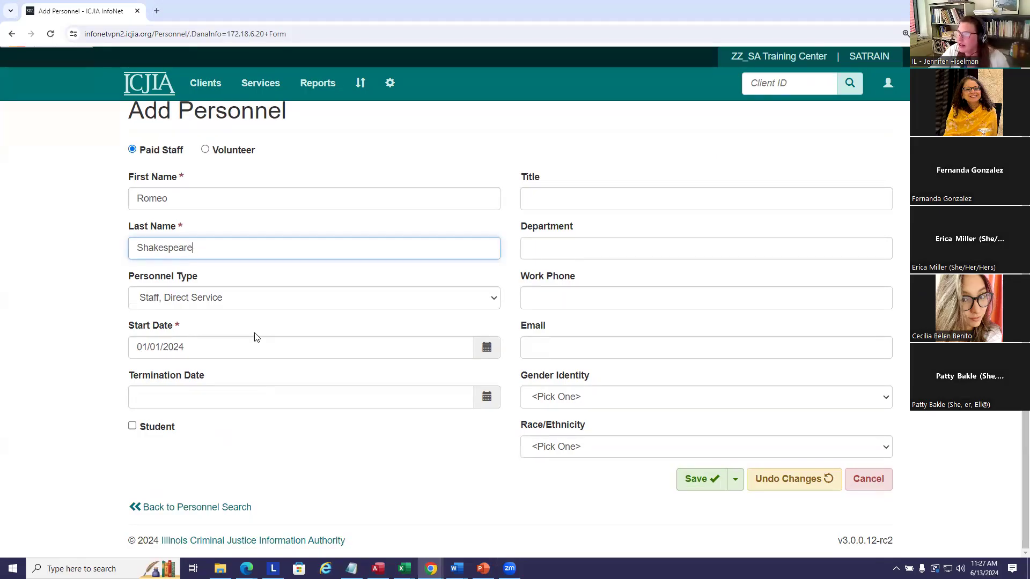
{"action": "left_click", "coordinate": [699, 477]}
{"action": "left_click", "coordinate": [700, 479]}
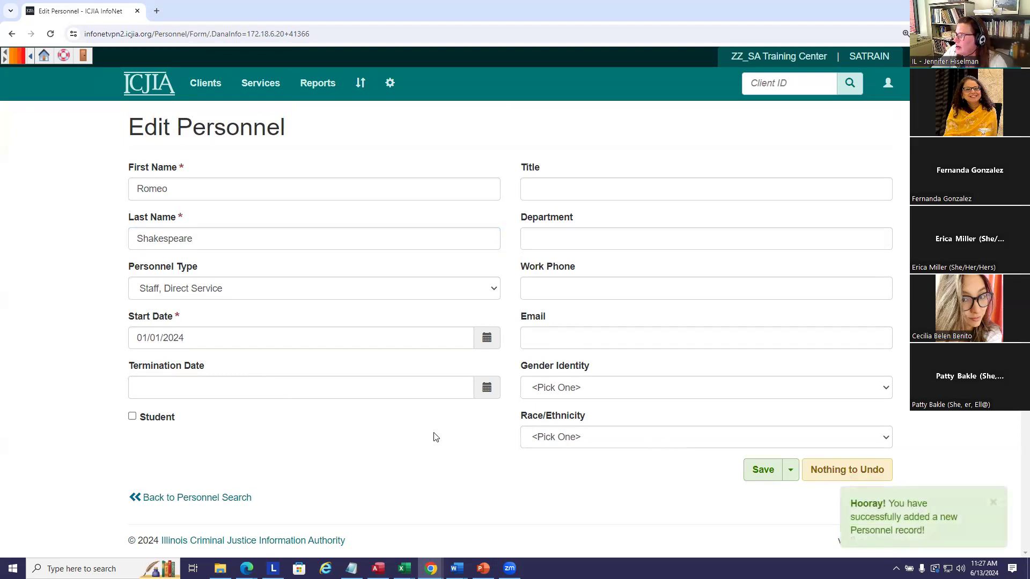
Step: Return to the personnel search and find the new staff member by first name
{"action": "left_click", "coordinate": [213, 500]}
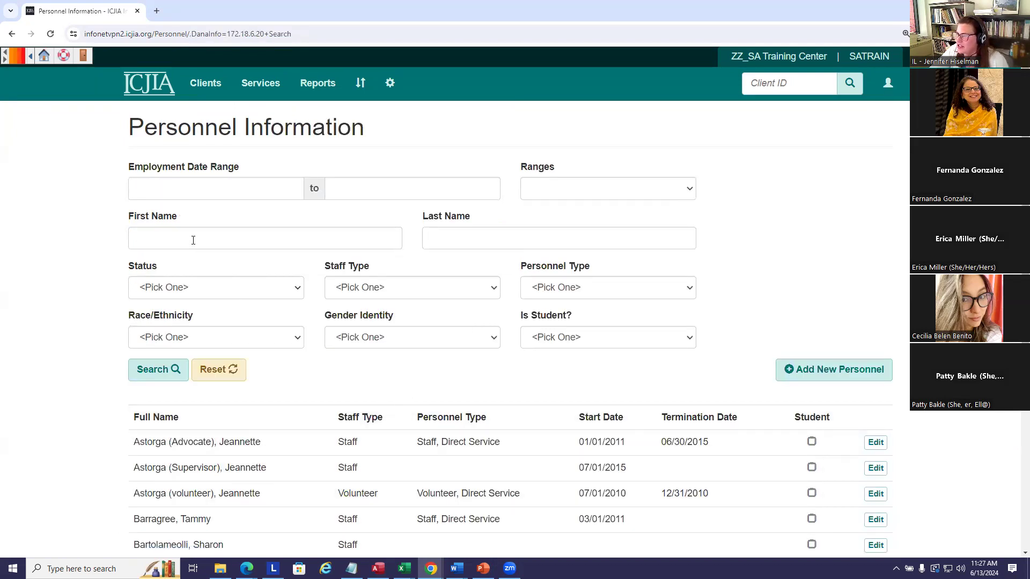
{"action": "left_click", "coordinate": [187, 237]}
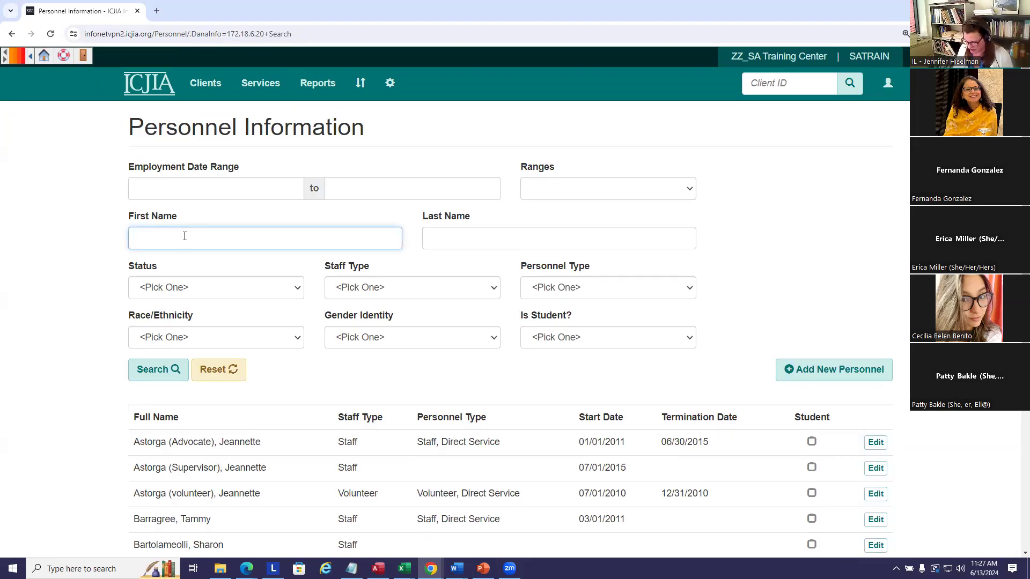
{"action": "type", "text": "shake"}
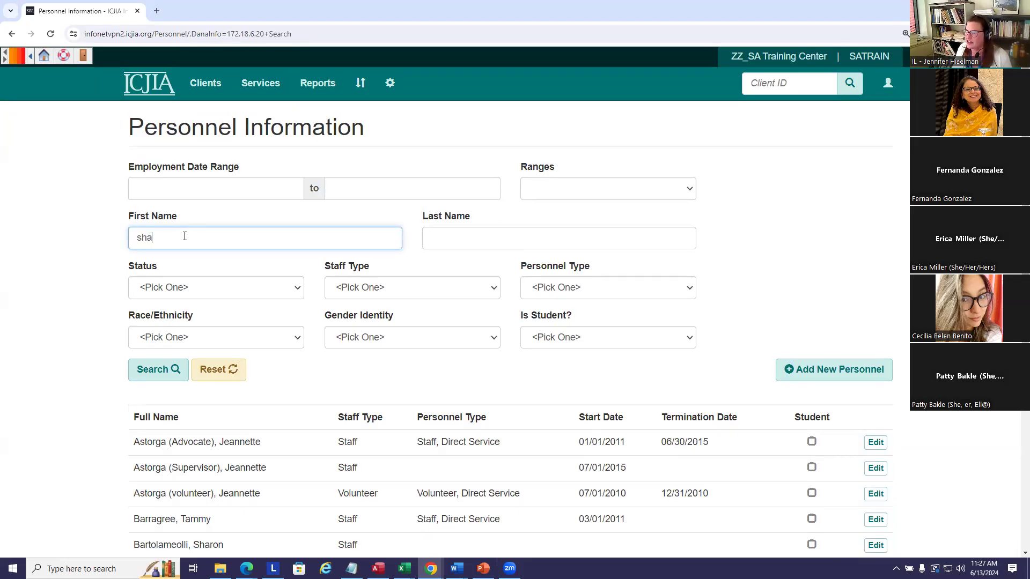
{"action": "key", "text": "BackSpace"}
{"action": "key", "text": "BackSpace"}
{"action": "key", "text": "BackSpace"}
{"action": "key", "text": "BackSpace"}
{"action": "key", "text": "BackSpace"}
{"action": "type", "text": "Romeo"}
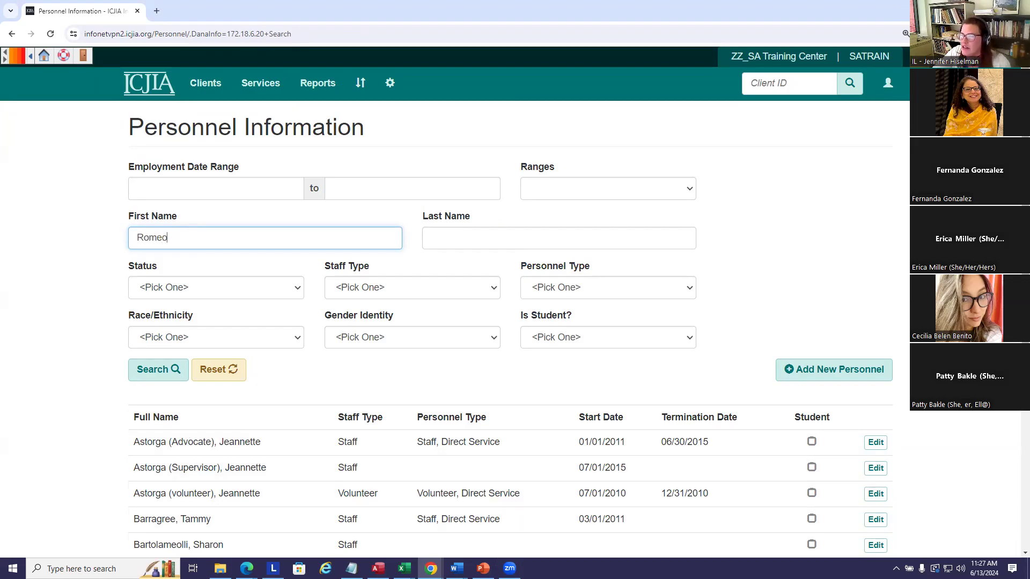
{"action": "left_click", "coordinate": [157, 373]}
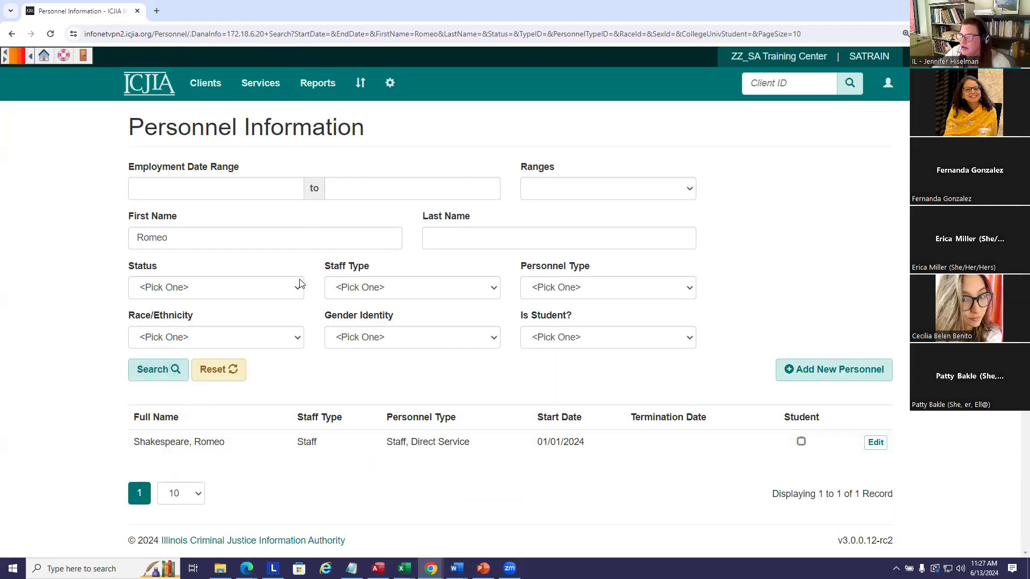
Step: Clear the first name filter, search personnel with Active status, and look through the results
{"action": "left_click_drag", "start_coordinate": [334, 229], "coordinate": [44, 228]}
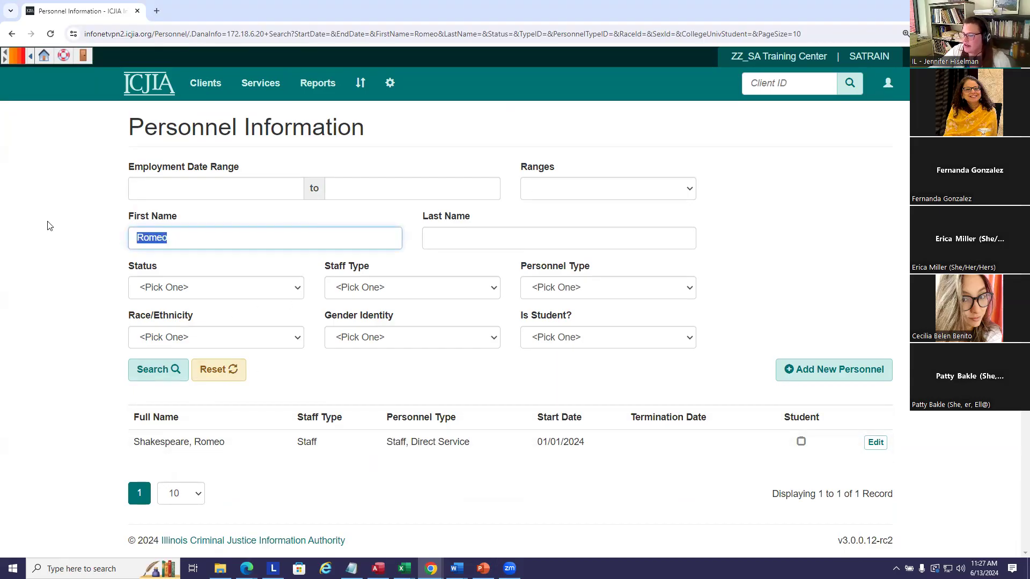
{"action": "key", "text": "BackSpace"}
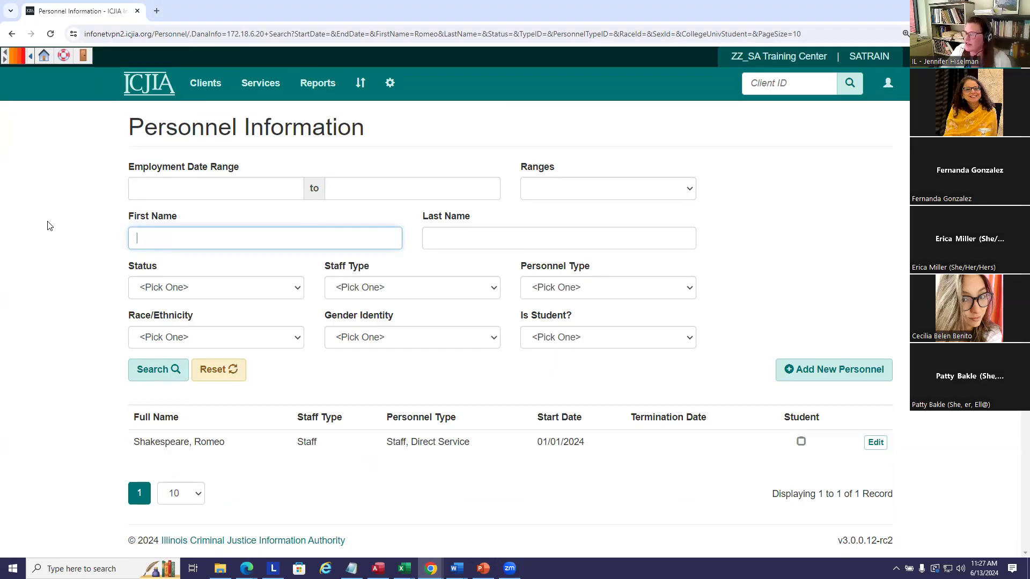
{"action": "left_click", "coordinate": [261, 289]}
{"action": "left_click", "coordinate": [164, 318]}
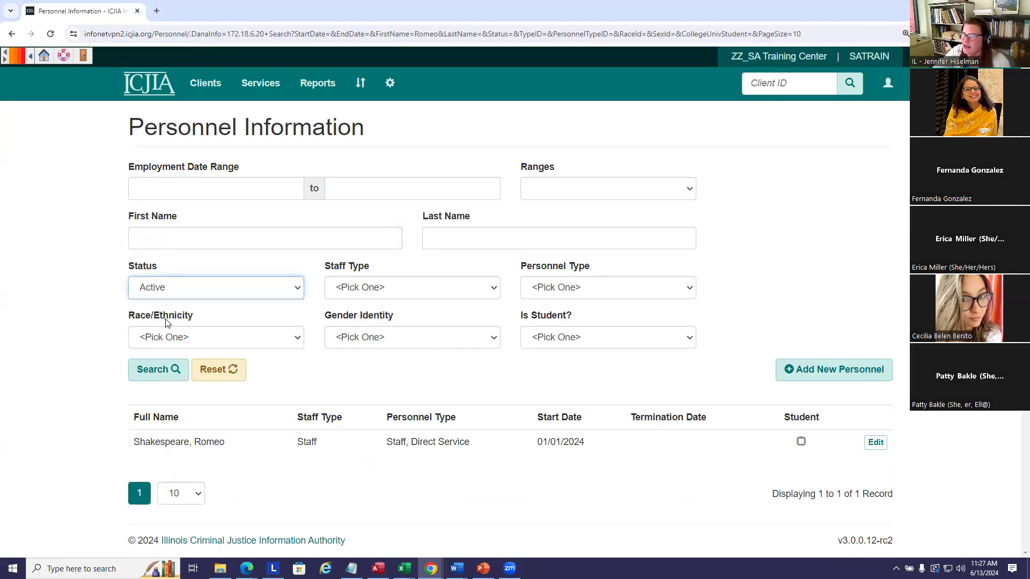
{"action": "left_click", "coordinate": [159, 378]}
{"action": "left_click", "coordinate": [160, 381]}
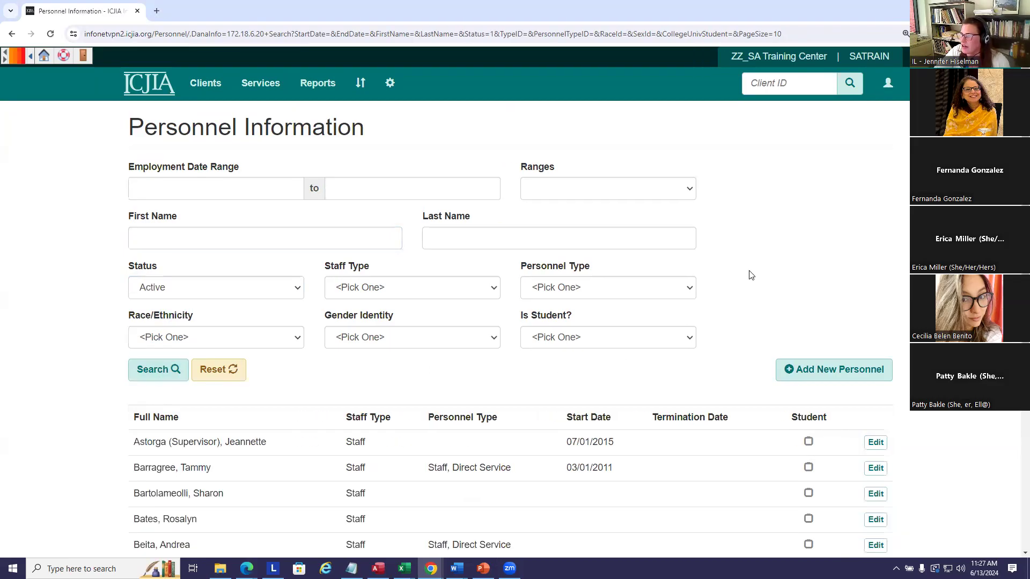
{"action": "scroll", "coordinate": [731, 278], "scroll_direction": "down", "scroll_amount": 5}
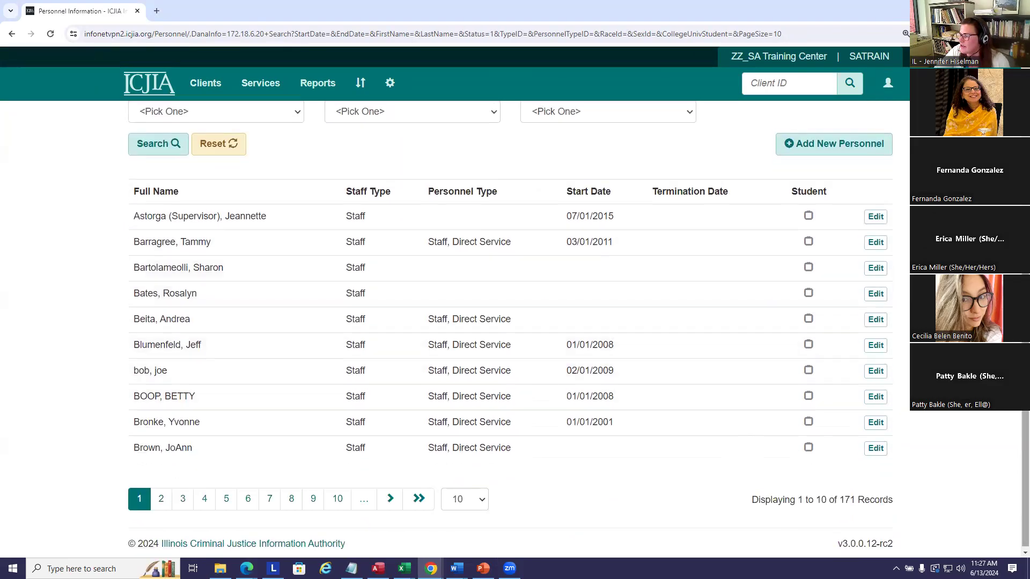
{"action": "scroll", "coordinate": [747, 410], "scroll_direction": "up", "scroll_amount": 1}
{"action": "scroll", "coordinate": [510, 321], "scroll_direction": "up", "scroll_amount": 3}
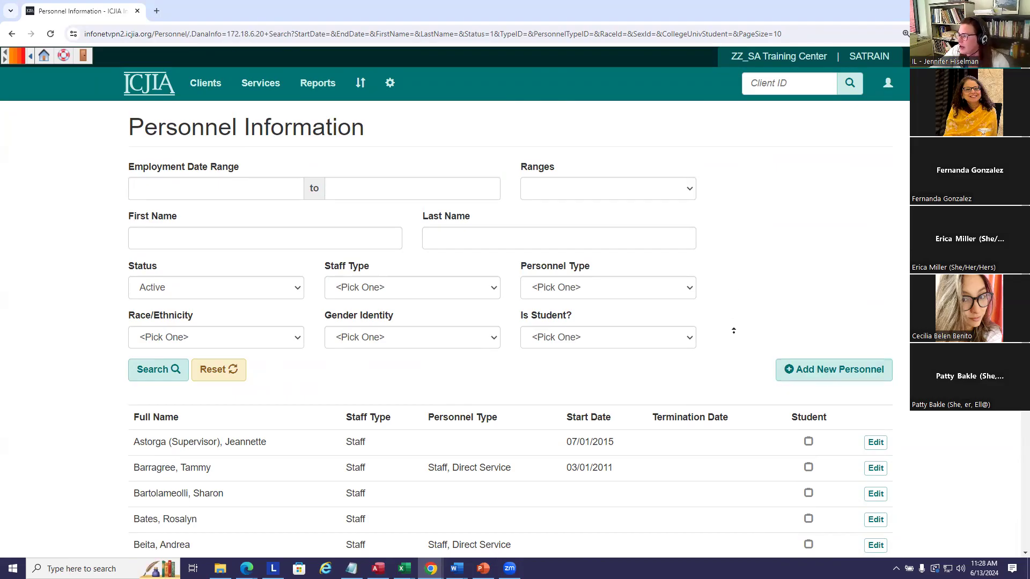
Step: Open a new Community and Institutional Services record and check its Staff/Volunteer choices for the newly added staff member
{"action": "left_click", "coordinate": [260, 86]}
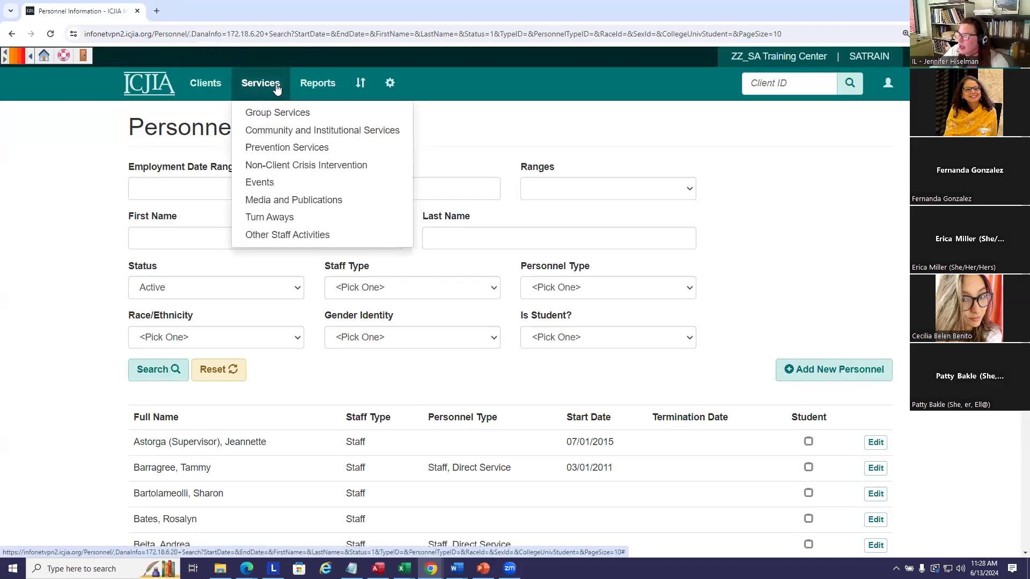
{"action": "left_click", "coordinate": [261, 131]}
{"action": "left_click", "coordinate": [793, 224]}
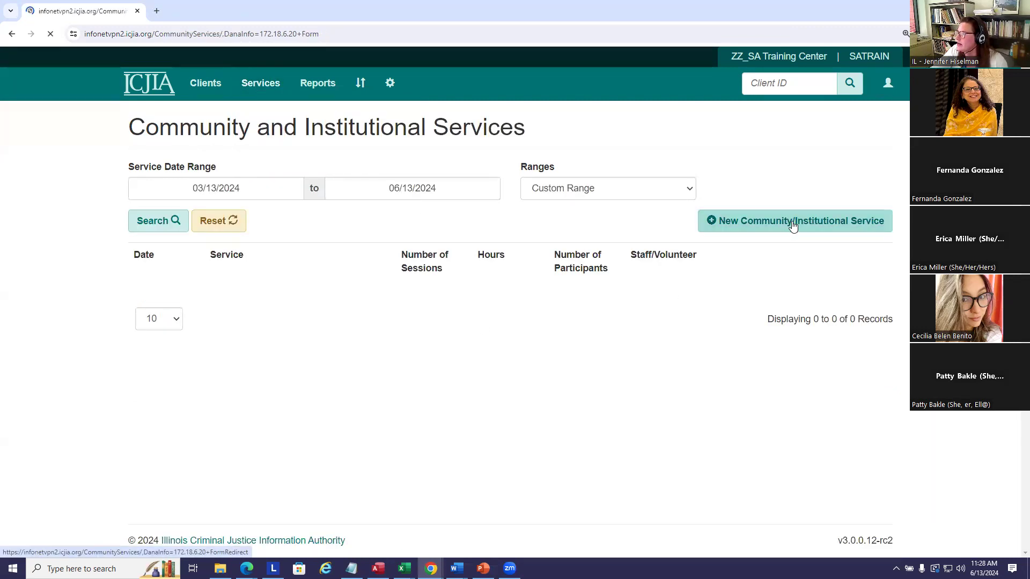
{"action": "scroll", "coordinate": [566, 223], "scroll_direction": "down", "scroll_amount": 2}
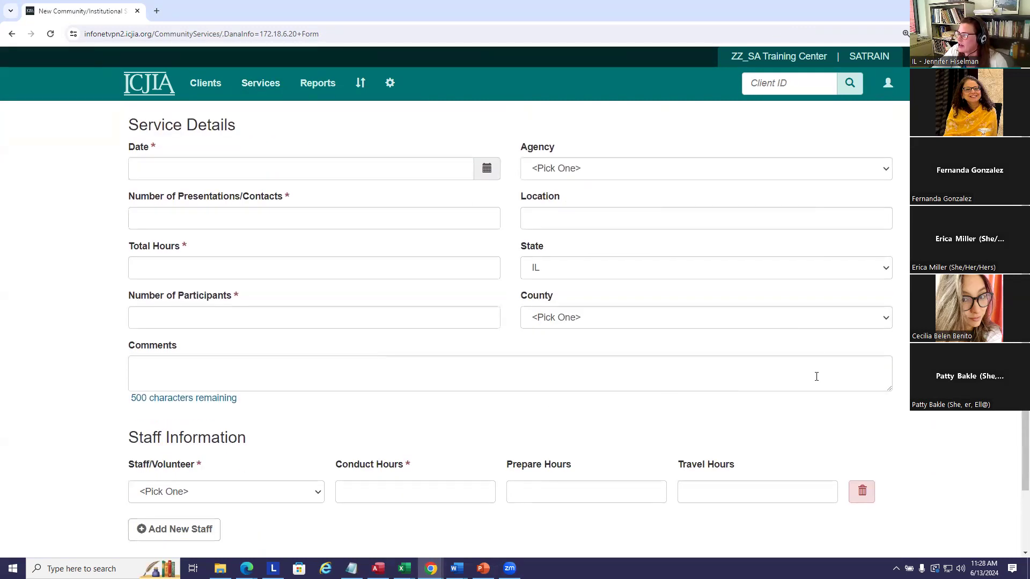
{"action": "scroll", "coordinate": [479, 373], "scroll_direction": "down", "scroll_amount": 2}
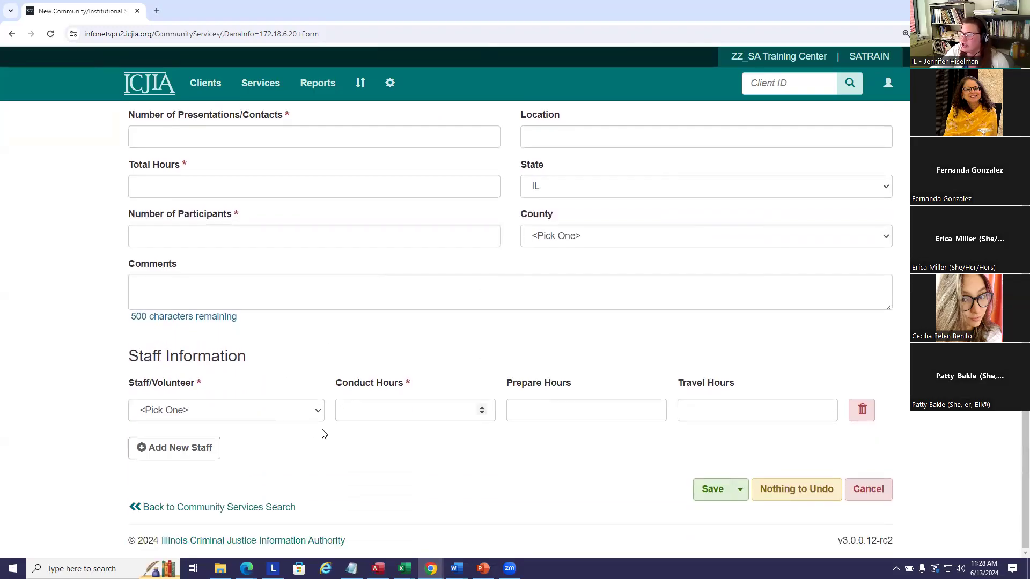
{"action": "left_click", "coordinate": [318, 412]}
{"action": "left_click_drag", "start_coordinate": [319, 177], "coordinate": [317, 324]}
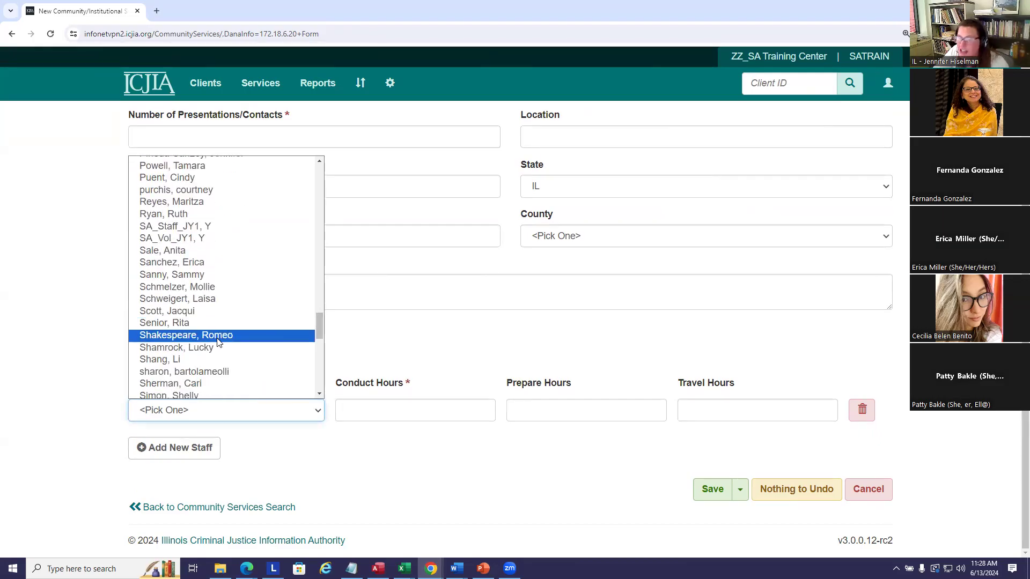
{"action": "left_click_drag", "start_coordinate": [321, 336], "coordinate": [327, 161]}
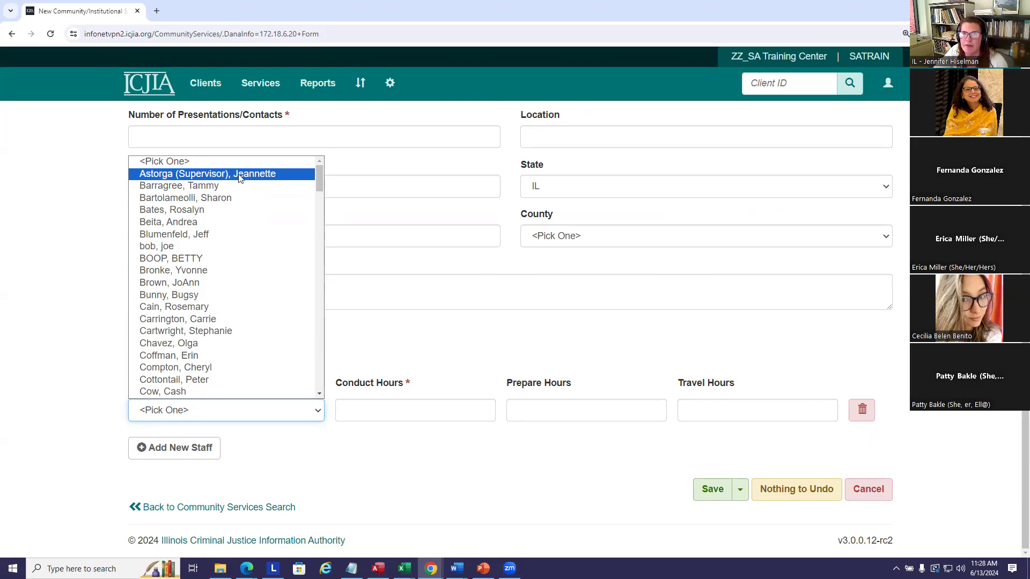
{"action": "left_click", "coordinate": [453, 75]}
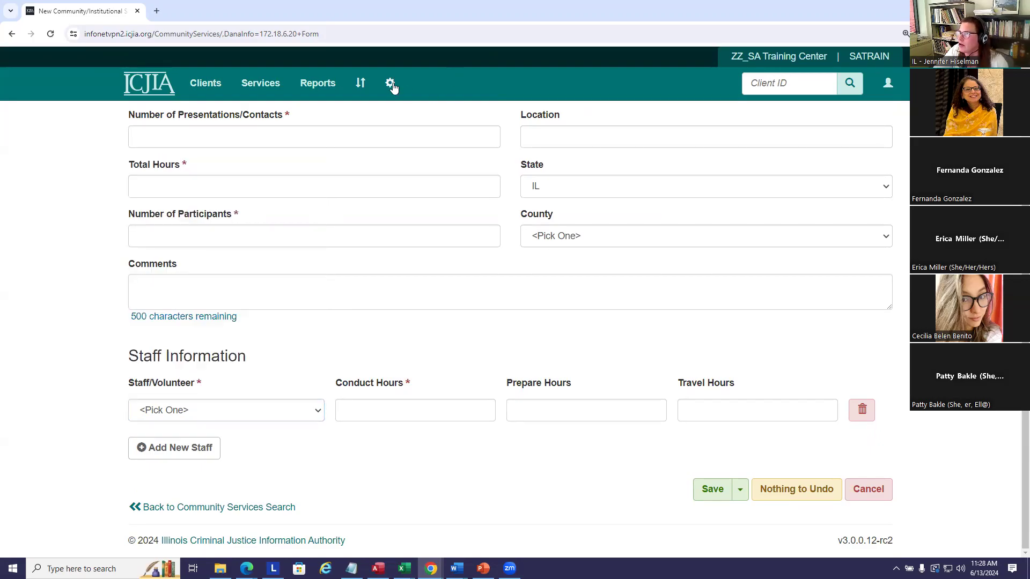
Step: Set the termination date of the supervisor's personnel record with start date 07/01/2015 to 12/31/2018 and save the record
{"action": "left_click", "coordinate": [390, 82]}
{"action": "left_click", "coordinate": [413, 148]}
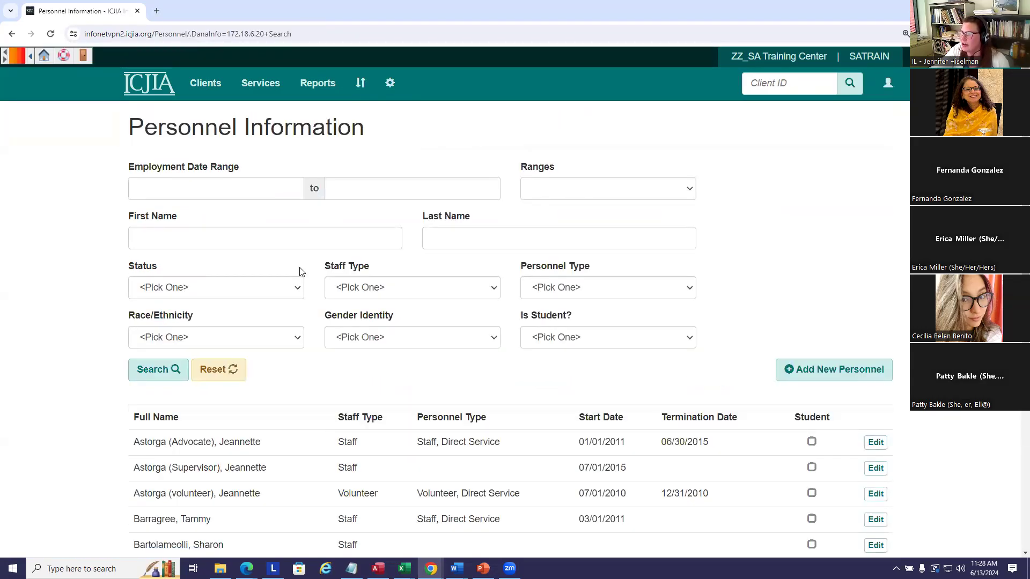
{"action": "scroll", "coordinate": [299, 273], "scroll_direction": "down", "scroll_amount": 3}
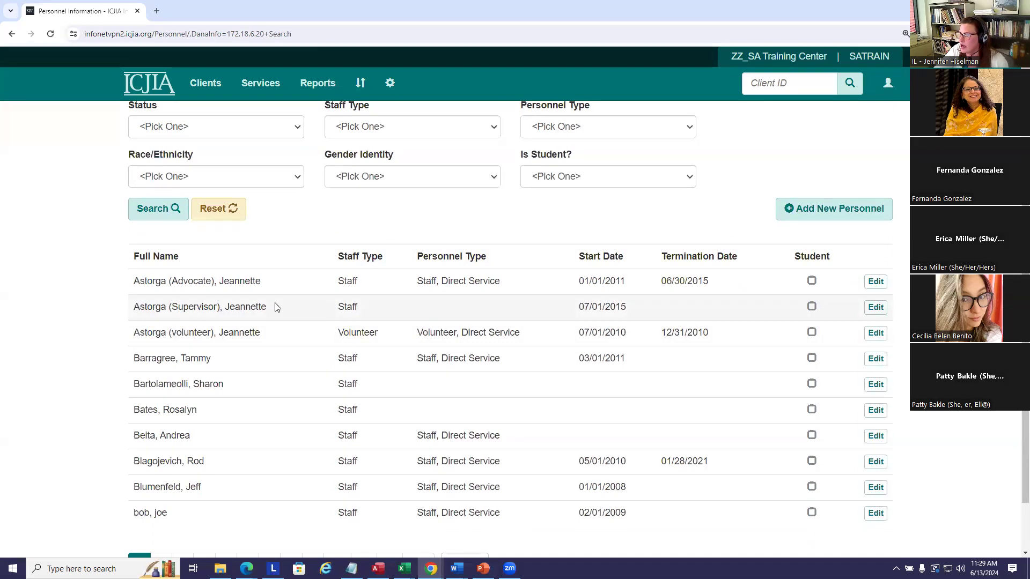
{"action": "left_click", "coordinate": [876, 308]}
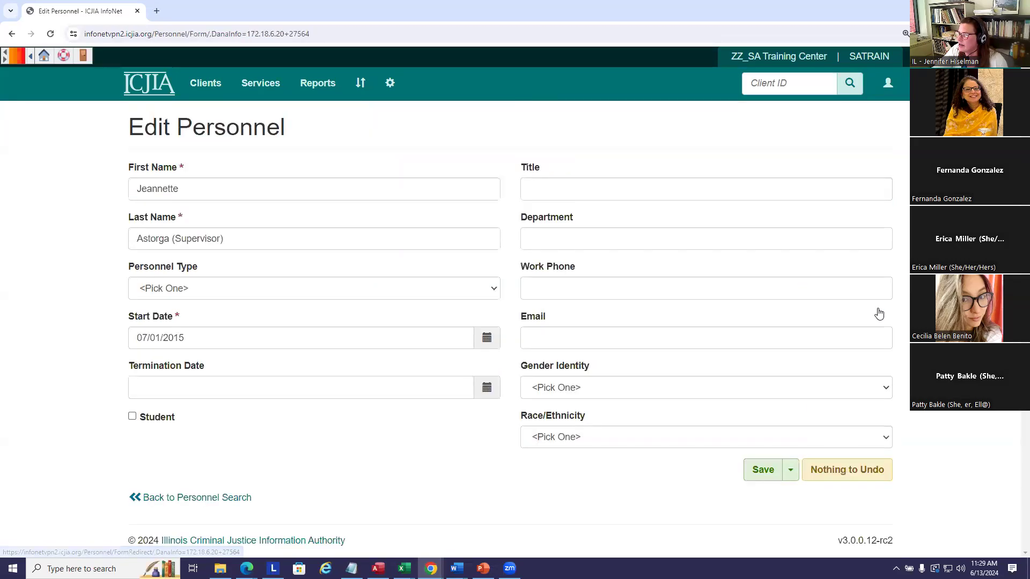
{"action": "left_click", "coordinate": [487, 388]}
{"action": "type", "text": "12/31/2018"}
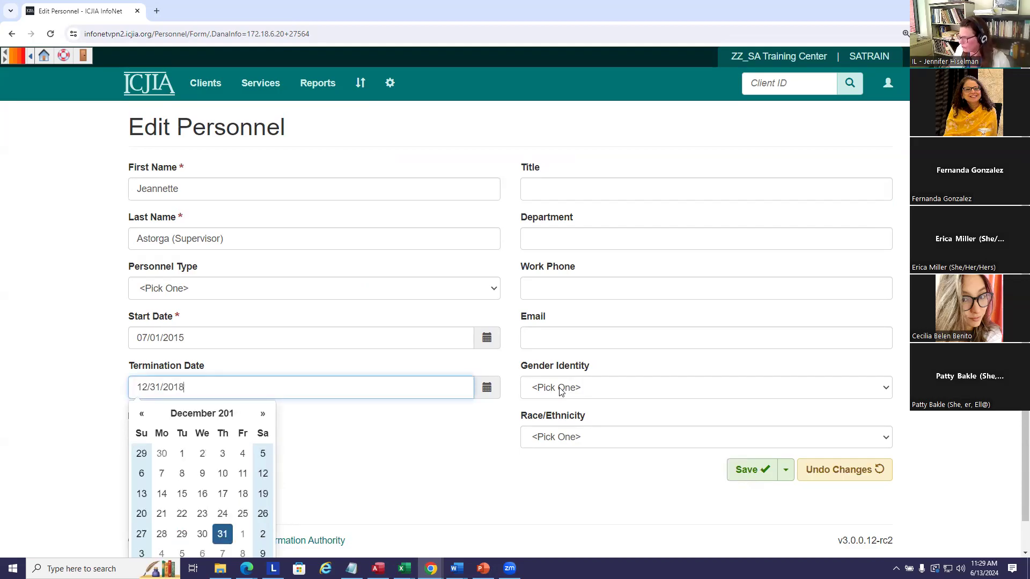
{"action": "left_click", "coordinate": [447, 444]}
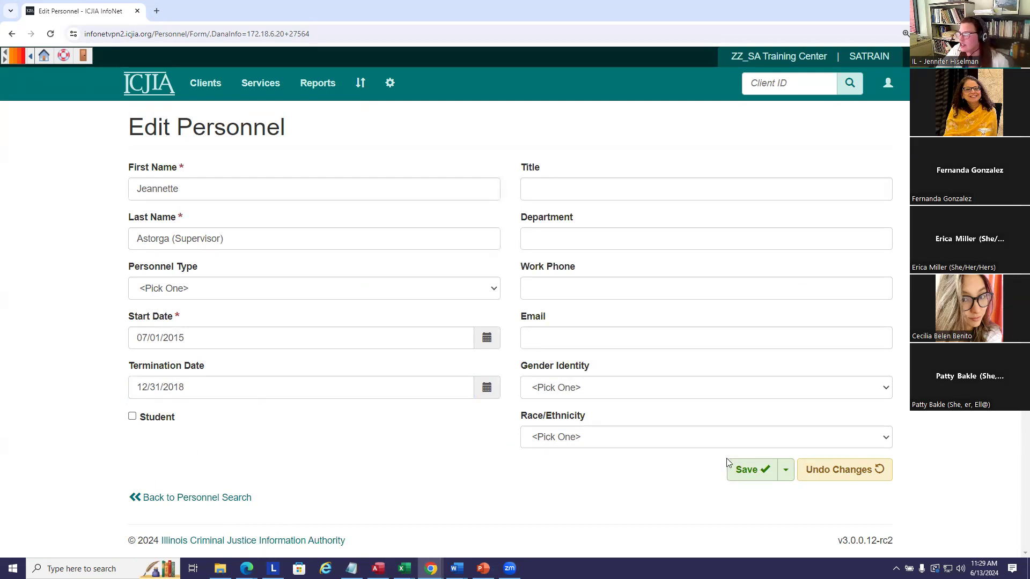
{"action": "left_click", "coordinate": [746, 472]}
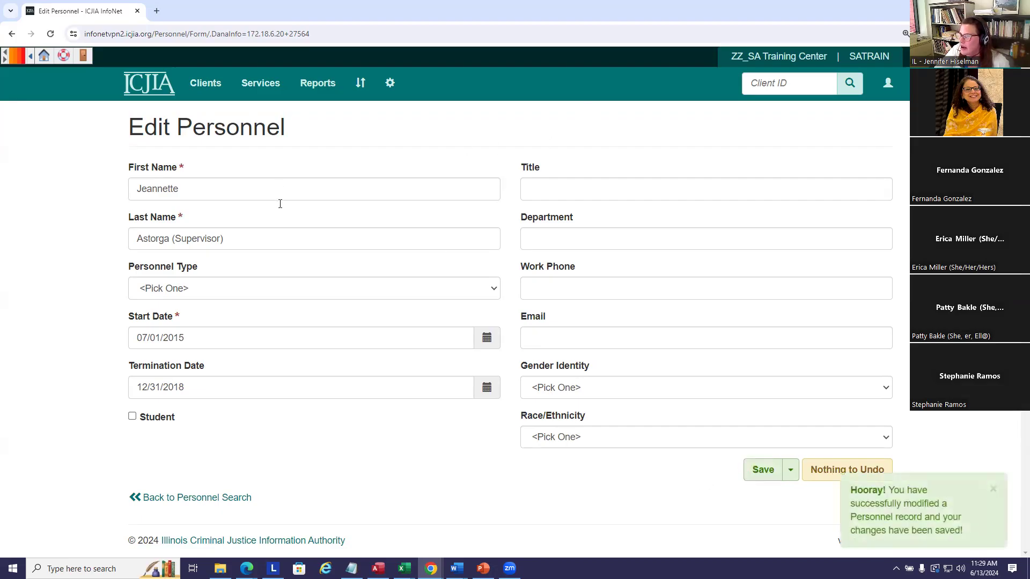
Step: Start another new community/institutional service and check its Staff/Volunteer choices for the terminated supervisor
{"action": "left_click", "coordinate": [267, 85]}
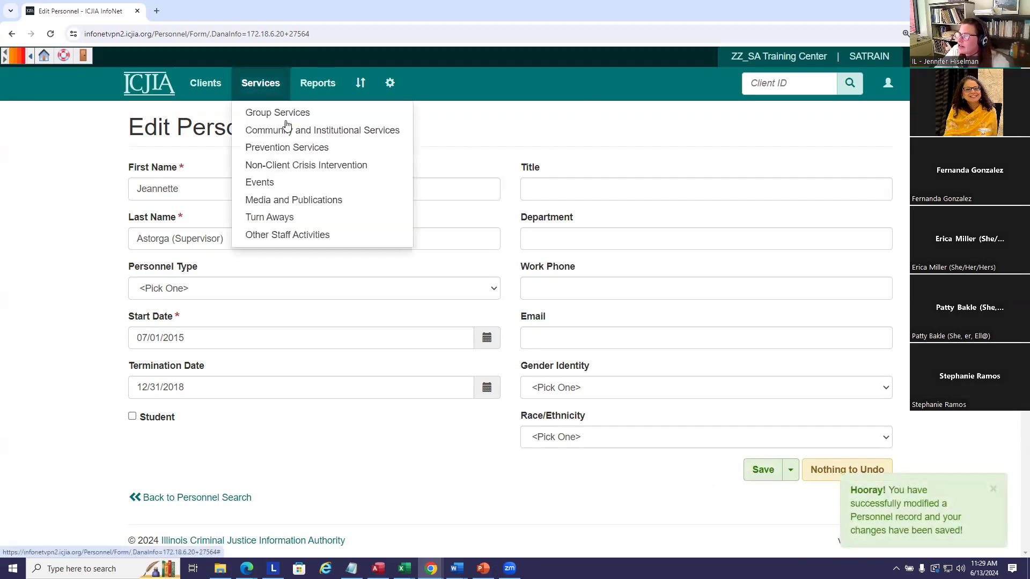
{"action": "left_click", "coordinate": [278, 130]}
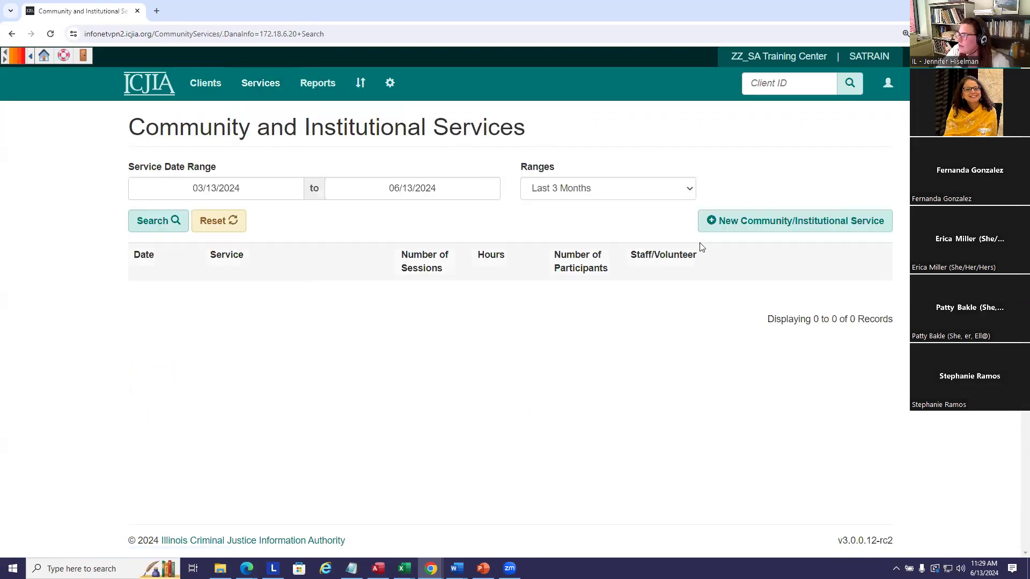
{"action": "left_click", "coordinate": [758, 225]}
{"action": "scroll", "coordinate": [339, 297], "scroll_direction": "down", "scroll_amount": 2}
{"action": "scroll", "coordinate": [339, 297], "scroll_direction": "down", "scroll_amount": 2}
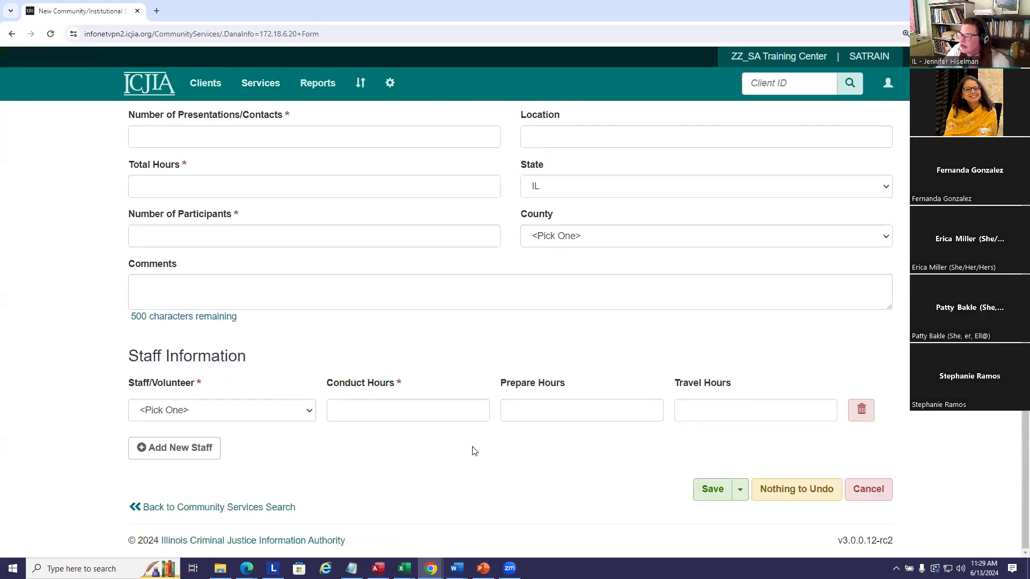
{"action": "left_click", "coordinate": [313, 414]}
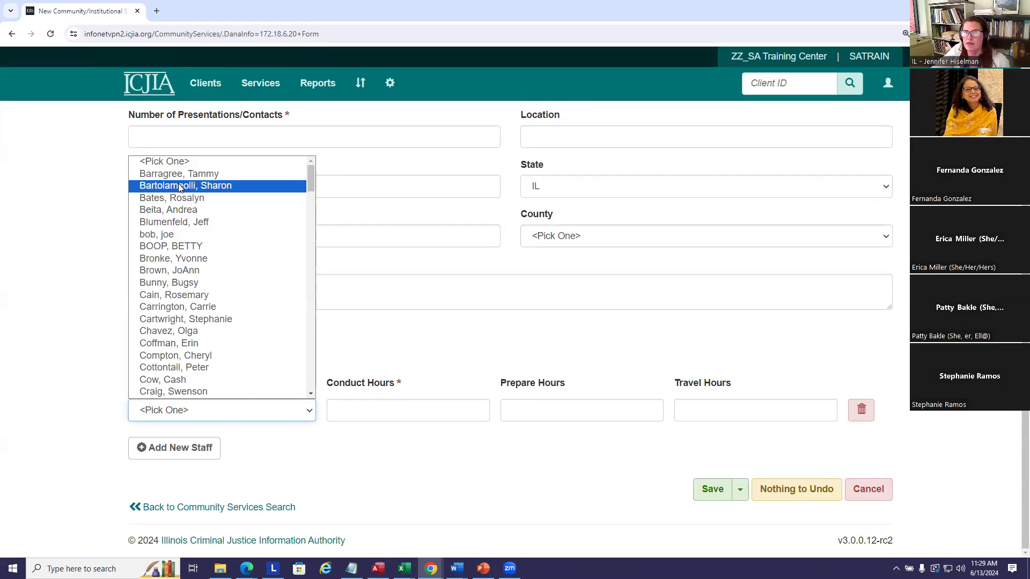
{"action": "scroll", "coordinate": [674, 183], "scroll_direction": "up", "scroll_amount": 3}
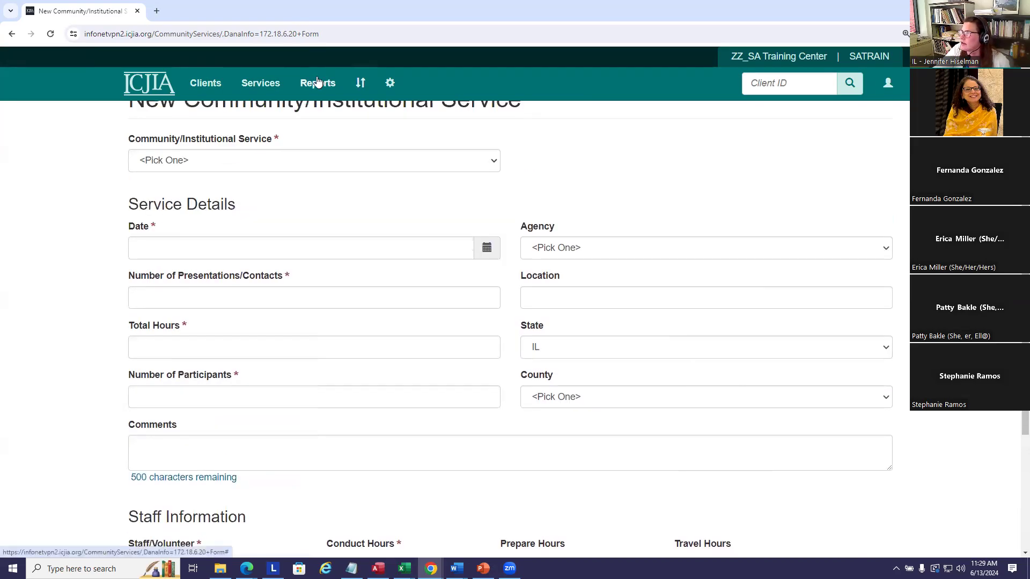
Step: Return to Personnel Information and review the unfiltered personnel list, including the termination dates
{"action": "left_click", "coordinate": [390, 83]}
{"action": "left_click", "coordinate": [423, 150]}
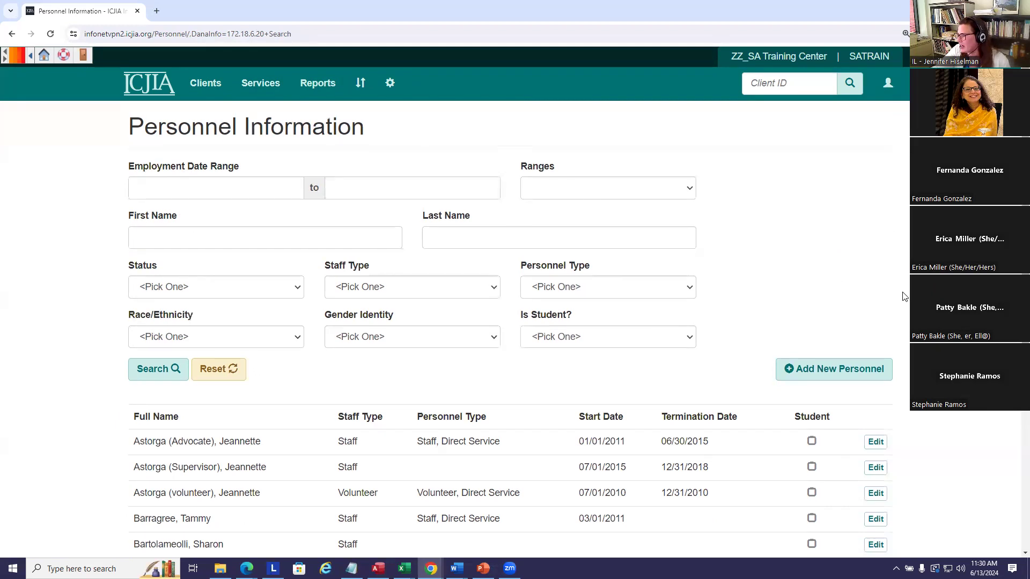
{"action": "scroll", "coordinate": [879, 284], "scroll_direction": "down", "scroll_amount": 2}
{"action": "scroll", "coordinate": [510, 322], "scroll_direction": "down", "scroll_amount": 2}
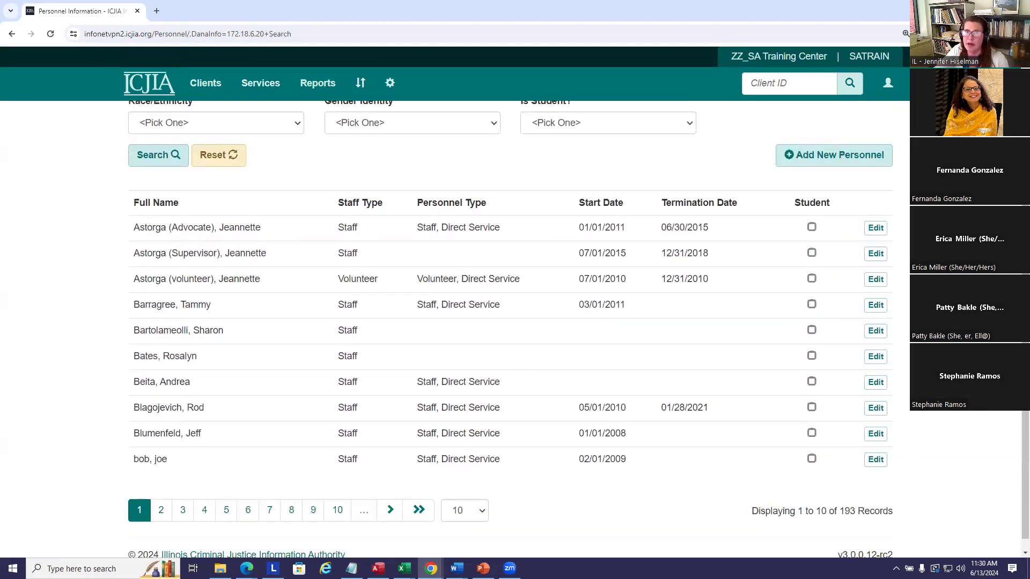
{"action": "scroll", "coordinate": [509, 322], "scroll_direction": "up", "scroll_amount": 4}
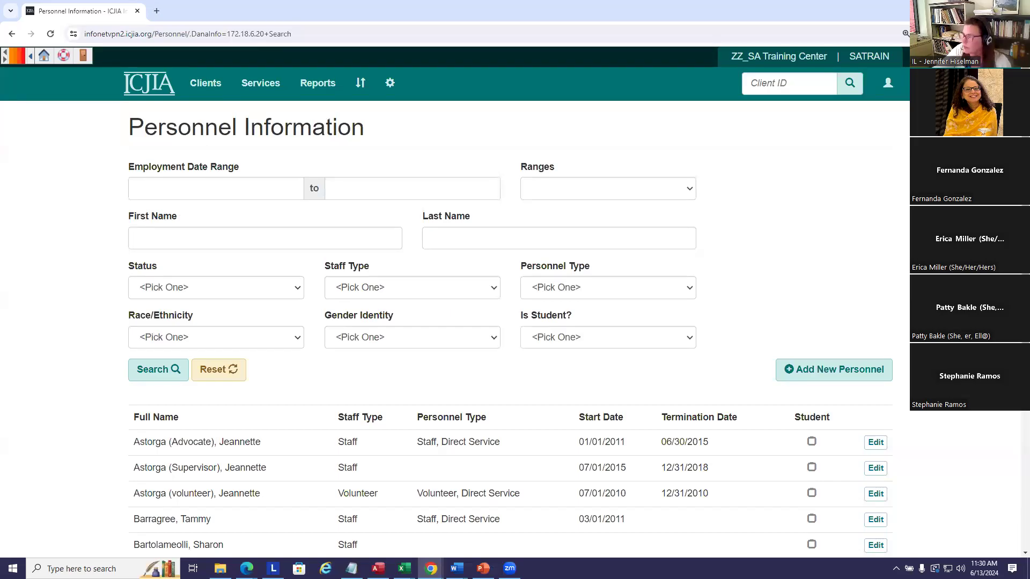
Step: Go to Funding for Staff and review the available issue dates, keeping 8/1/2023 selected
{"action": "left_click", "coordinate": [390, 84]}
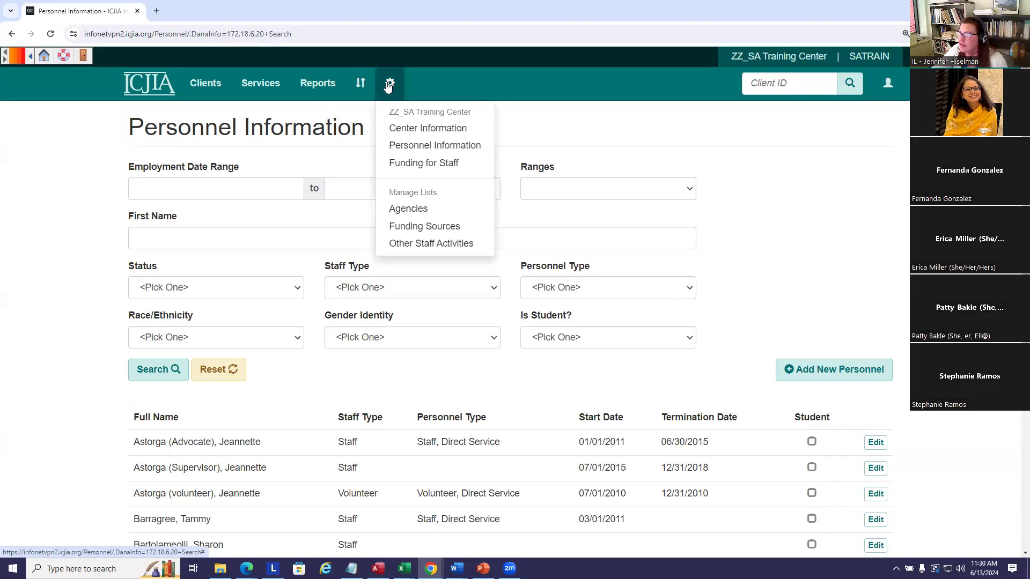
{"action": "left_click", "coordinate": [395, 163]}
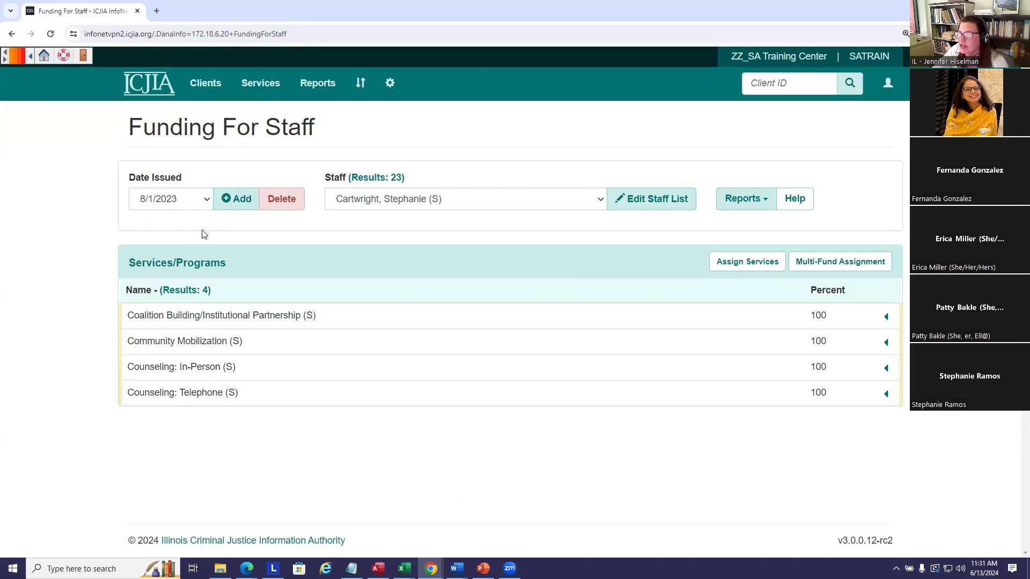
{"action": "left_click", "coordinate": [208, 201]}
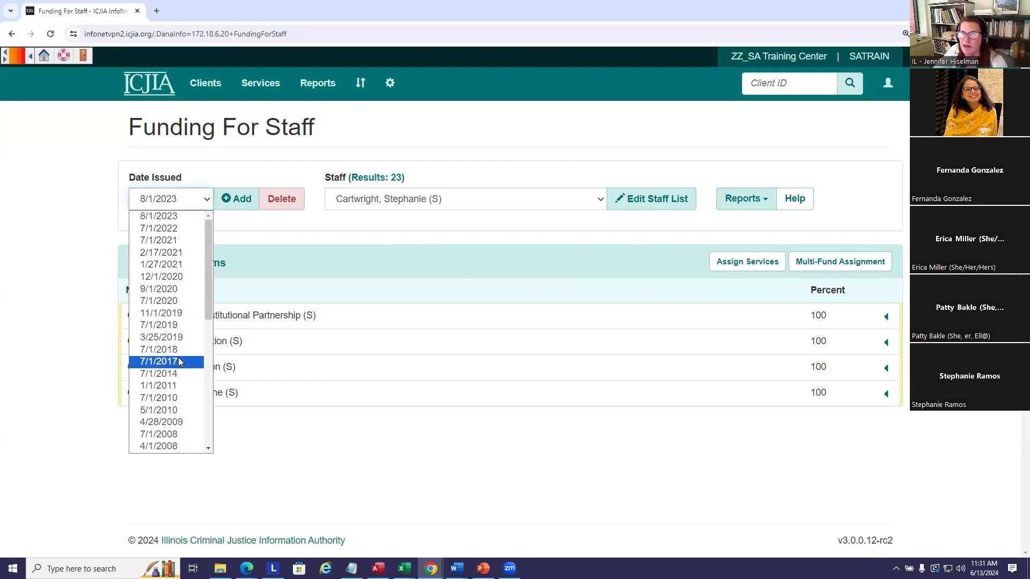
{"action": "left_click", "coordinate": [405, 133]}
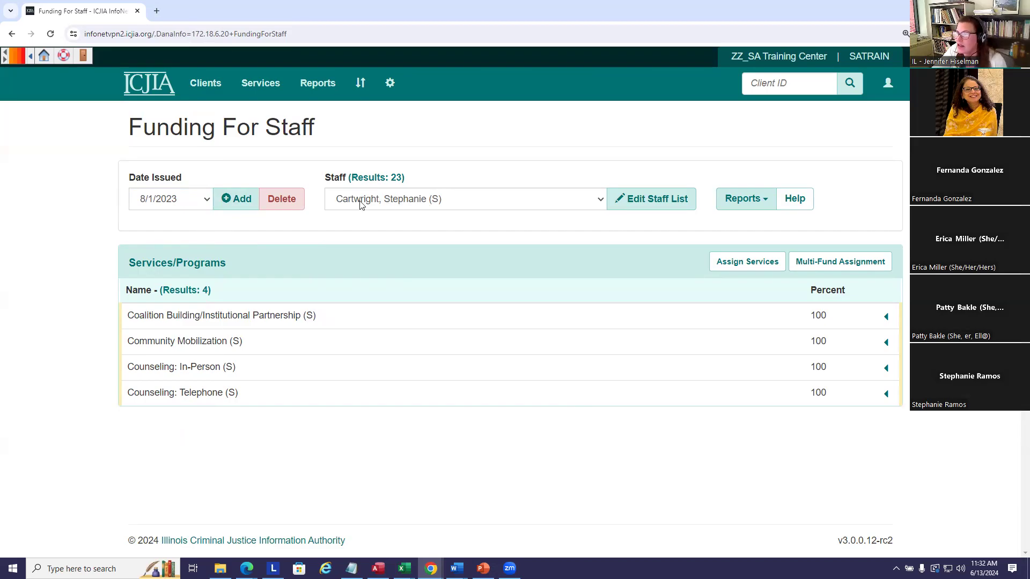
Step: Show the services of the eleventh staff member listed for 8/1/2023 and examine the funding sources of Counseling: Family (S)
{"action": "left_click", "coordinate": [601, 201]}
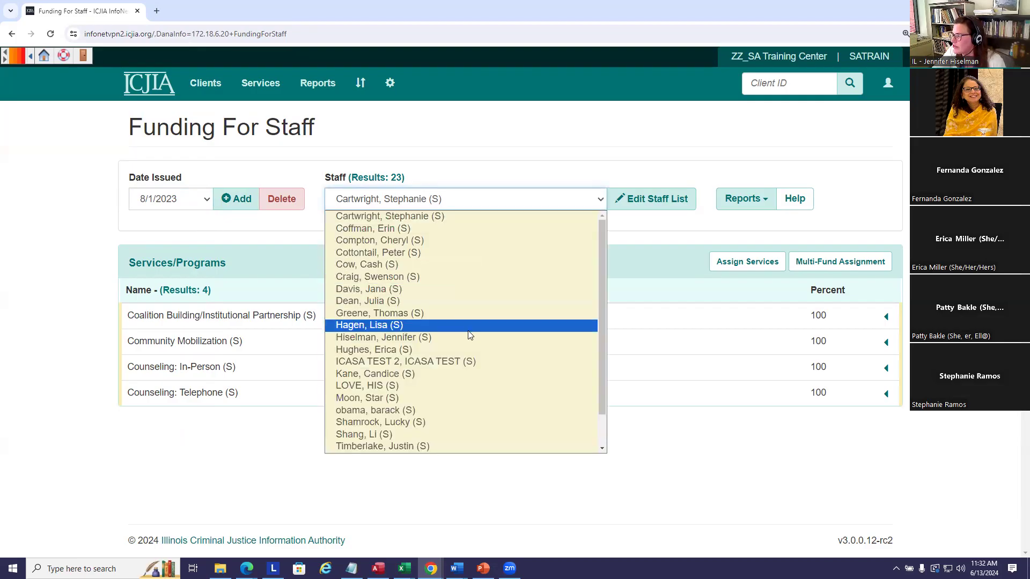
{"action": "left_click", "coordinate": [395, 337]}
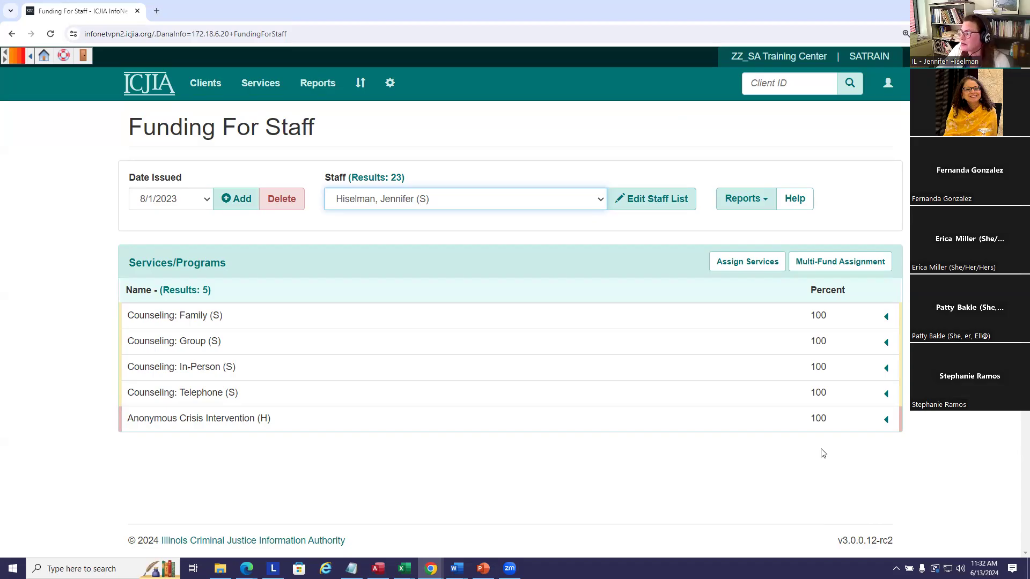
{"action": "left_click", "coordinate": [888, 318]}
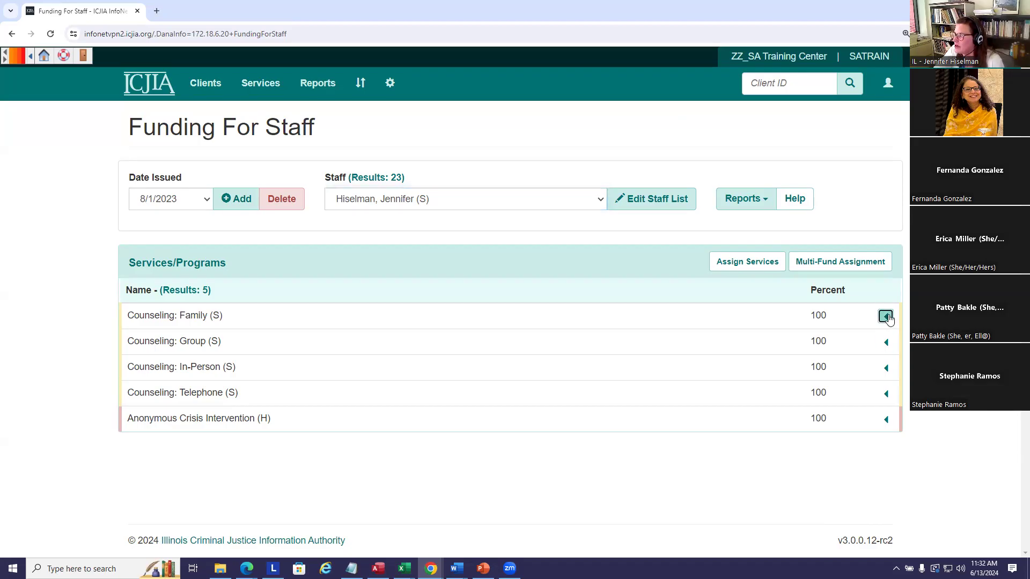
{"action": "scroll", "coordinate": [214, 269], "scroll_direction": "down", "scroll_amount": 1}
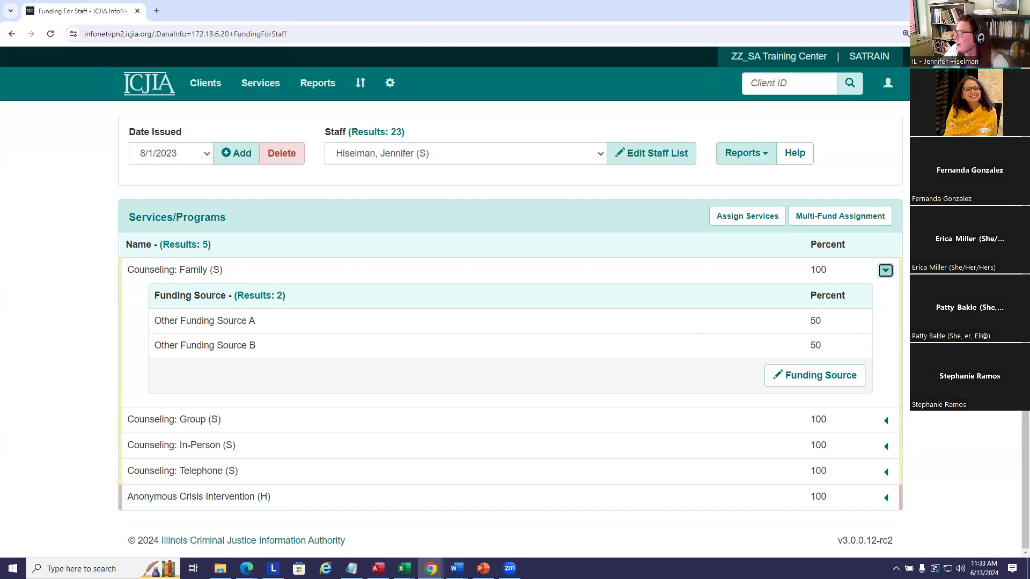
Step: Run the Selected Funding report for 8/1/2023, review each staff member's services and funding sources, and close the report
{"action": "left_click", "coordinate": [750, 200]}
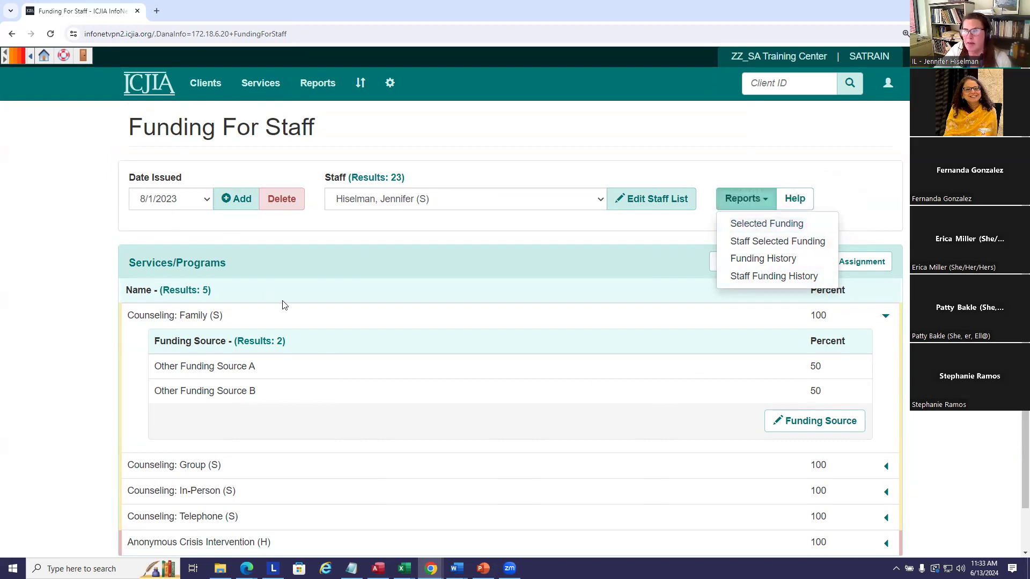
{"action": "left_click", "coordinate": [765, 226]}
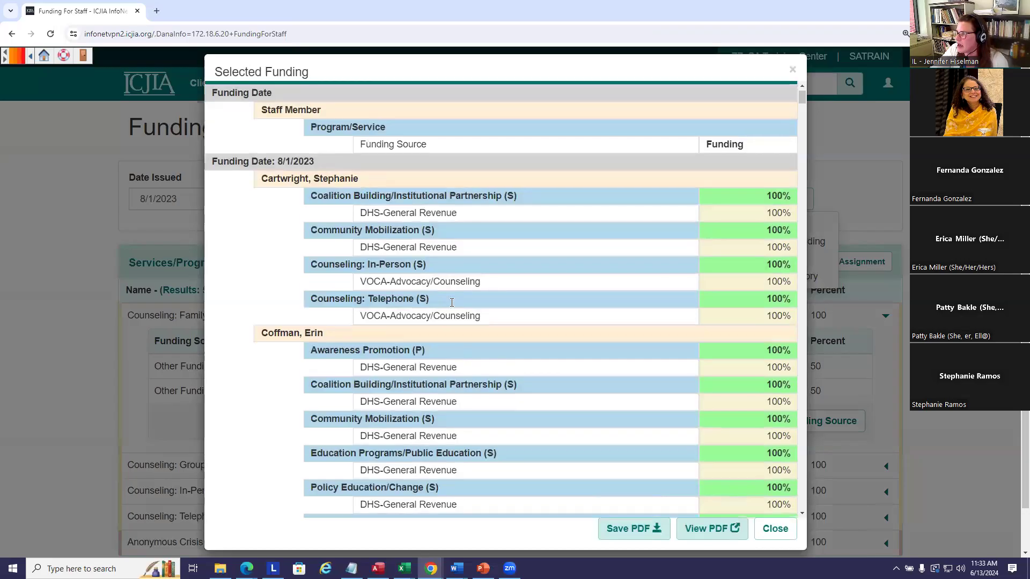
{"action": "scroll", "coordinate": [452, 302], "scroll_direction": "down", "scroll_amount": 1}
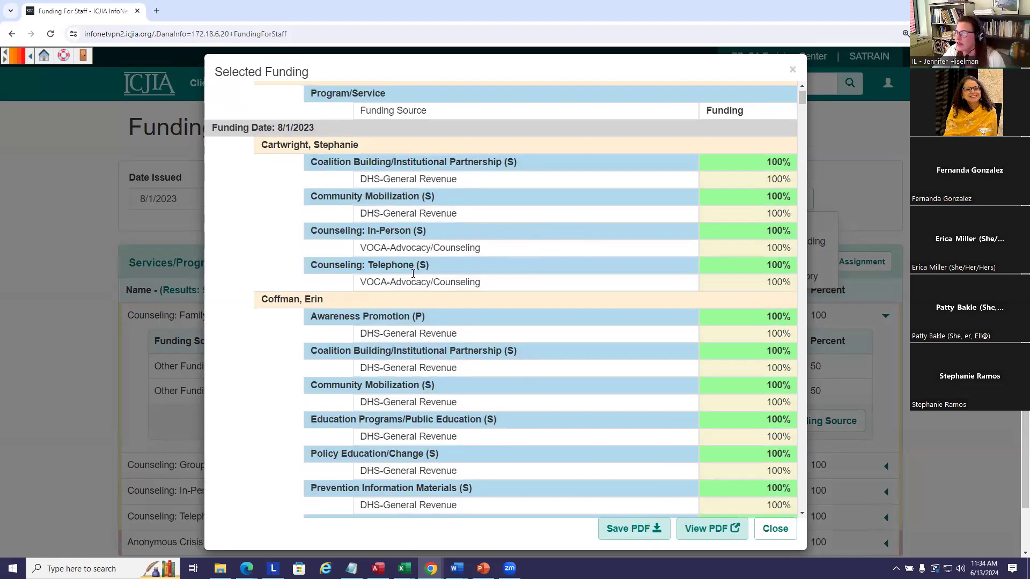
{"action": "scroll", "coordinate": [487, 299], "scroll_direction": "down", "scroll_amount": 5}
{"action": "scroll", "coordinate": [488, 299], "scroll_direction": "up", "scroll_amount": 3}
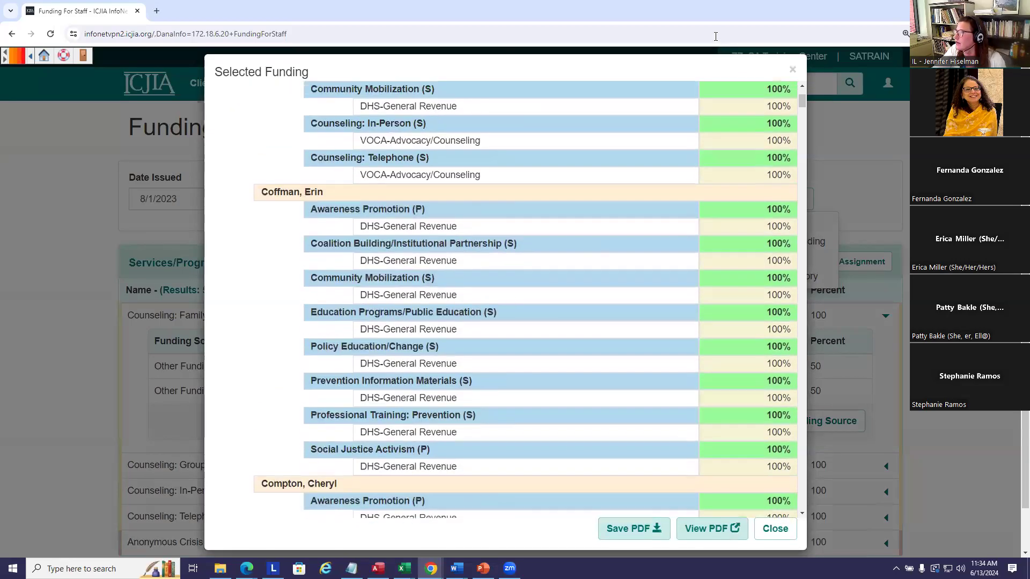
{"action": "left_click", "coordinate": [793, 71]}
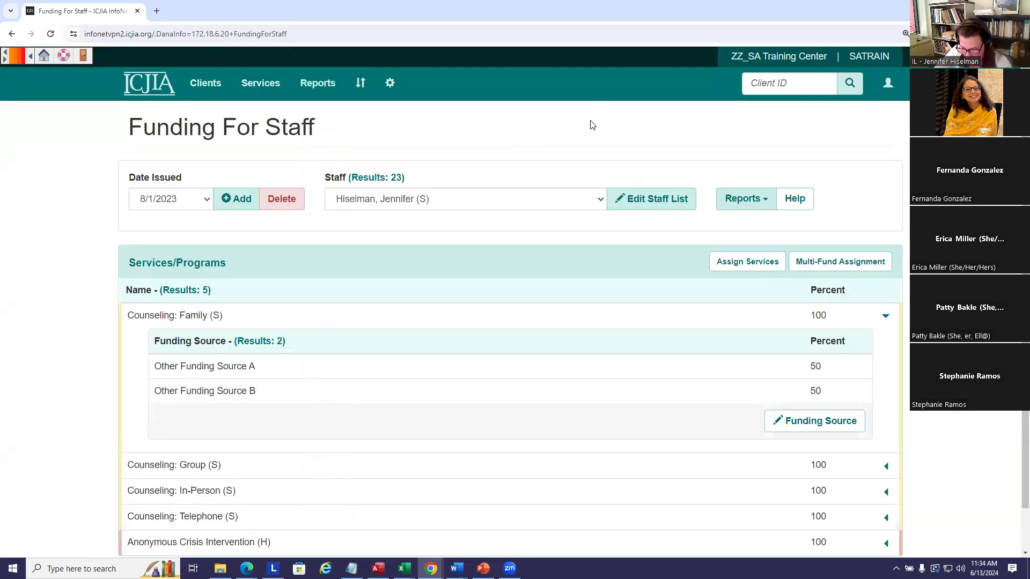
Step: Go to the Manage Agency List page and examine the add-agency form, filter criteria, and listed agencies with their prevention partner and sector columns
{"action": "left_click", "coordinate": [391, 85]}
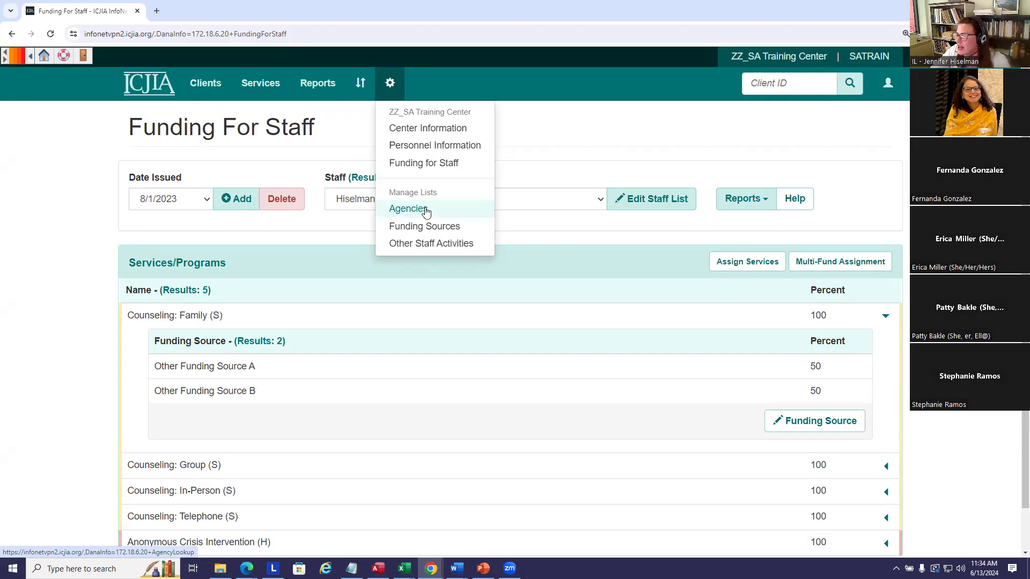
{"action": "left_click", "coordinate": [425, 211]}
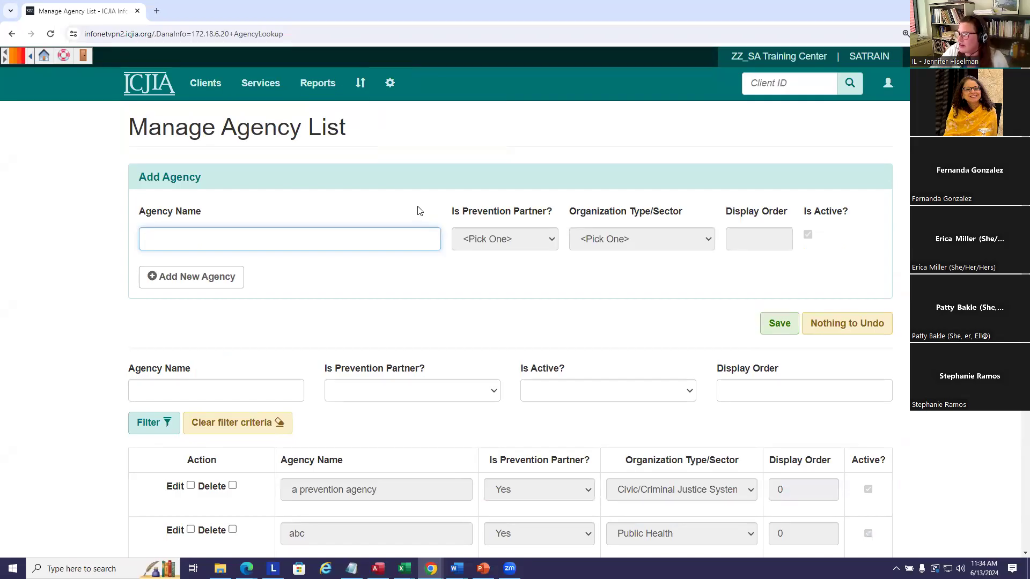
{"action": "scroll", "coordinate": [424, 209], "scroll_direction": "down", "scroll_amount": 5}
{"action": "scroll", "coordinate": [436, 181], "scroll_direction": "down", "scroll_amount": 1}
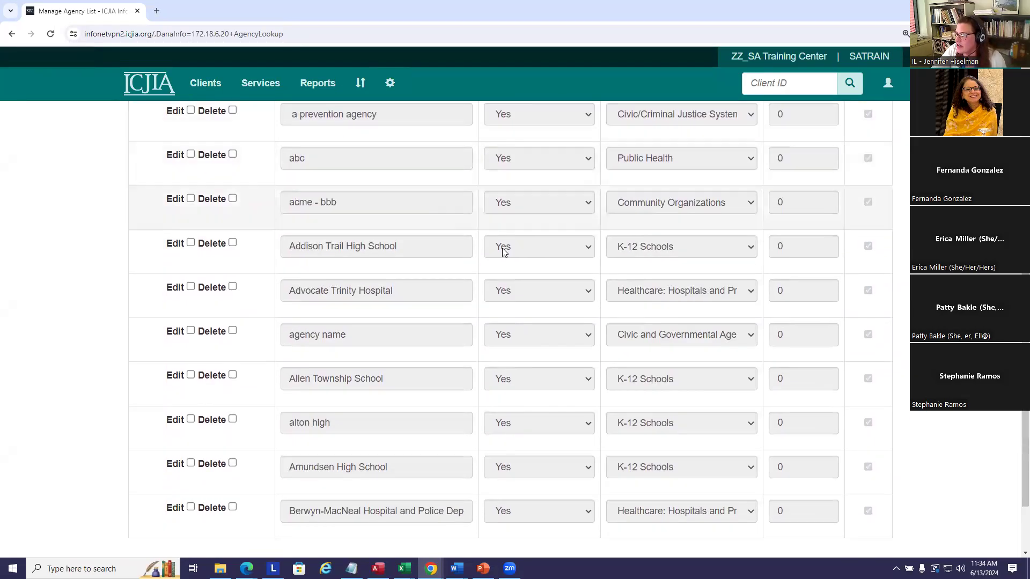
{"action": "scroll", "coordinate": [435, 252], "scroll_direction": "down", "scroll_amount": 1}
{"action": "scroll", "coordinate": [435, 249], "scroll_direction": "down", "scroll_amount": 1}
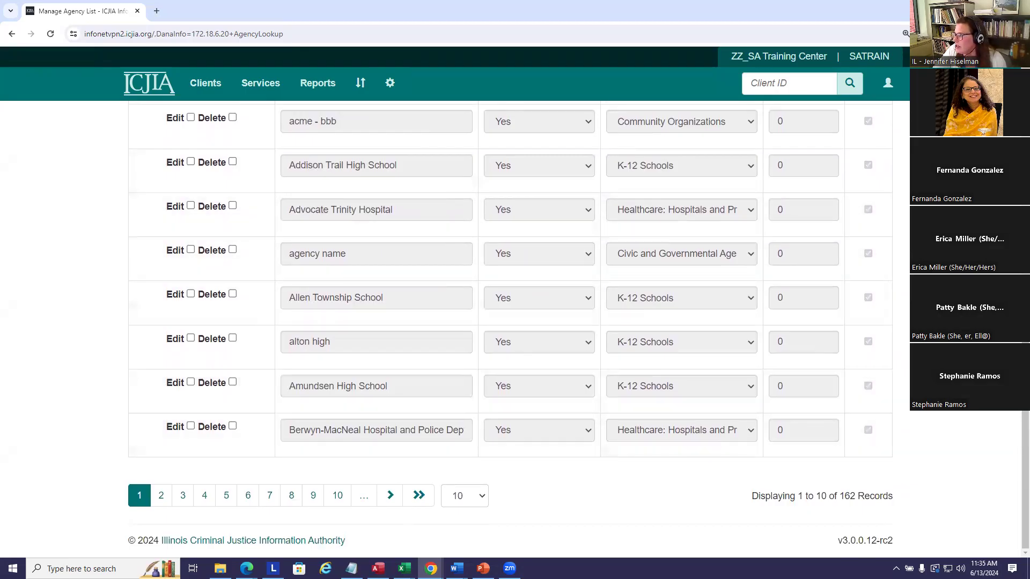
{"action": "scroll", "coordinate": [750, 418], "scroll_direction": "up", "scroll_amount": 5}
{"action": "scroll", "coordinate": [766, 249], "scroll_direction": "down", "scroll_amount": 2}
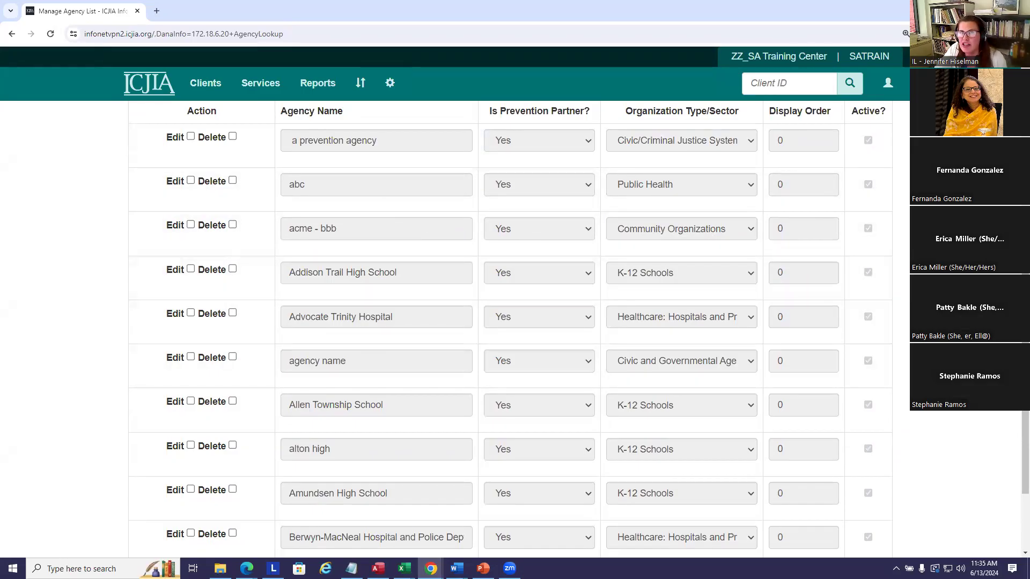
{"action": "scroll", "coordinate": [510, 330], "scroll_direction": "up", "scroll_amount": 3}
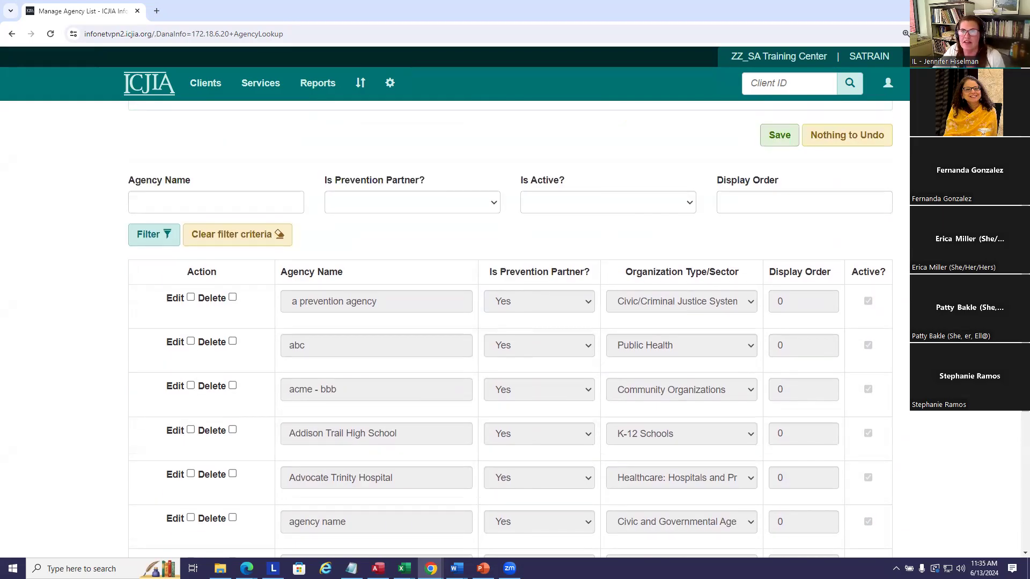
{"action": "scroll", "coordinate": [510, 330], "scroll_direction": "down", "scroll_amount": 1}
{"action": "scroll", "coordinate": [510, 330], "scroll_direction": "up", "scroll_amount": 4}
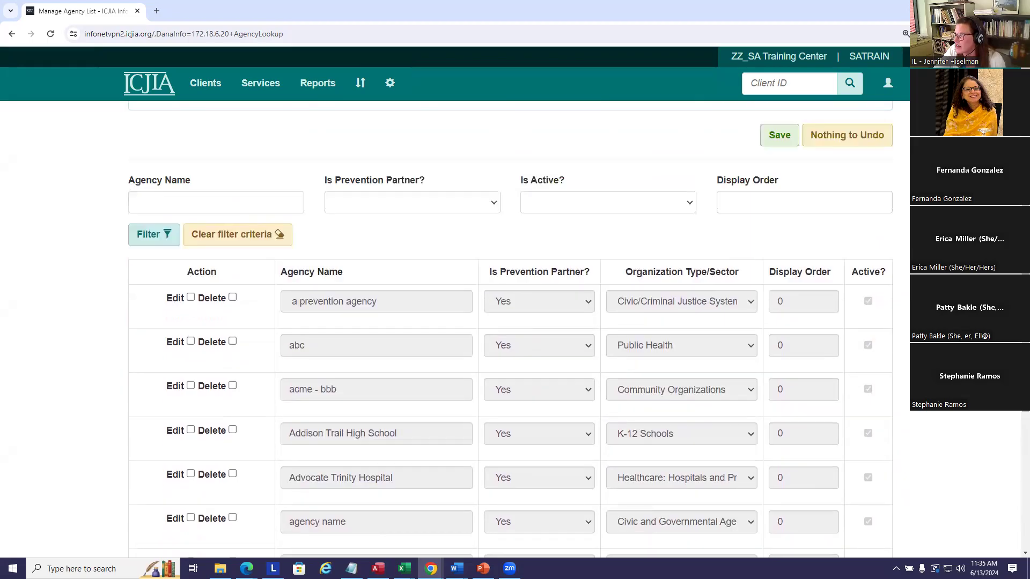
{"action": "scroll", "coordinate": [509, 329], "scroll_direction": "down", "scroll_amount": 2}
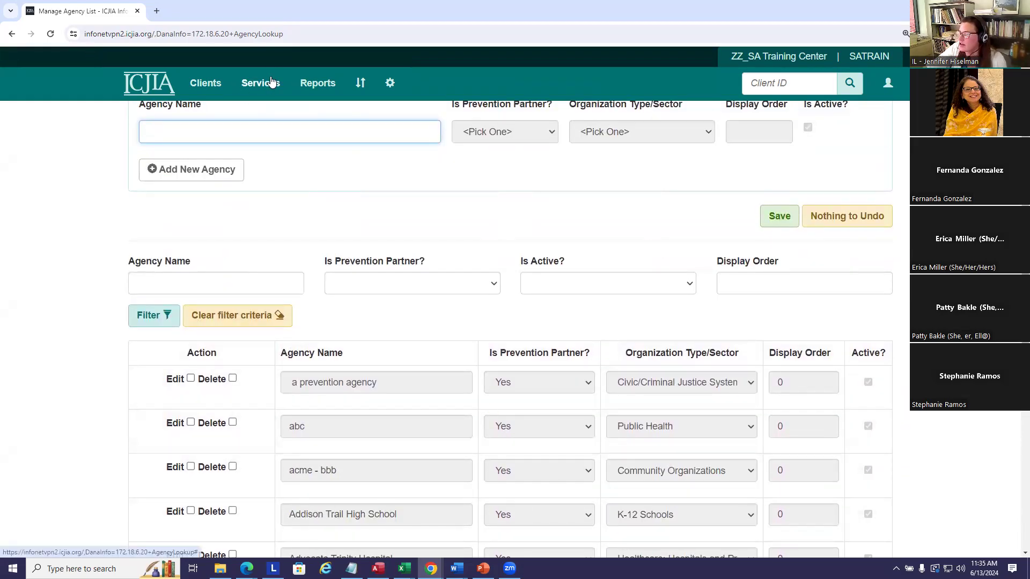
Step: Start a new community/institutional service and review the agencies available in its Agency field
{"action": "left_click", "coordinate": [256, 86]}
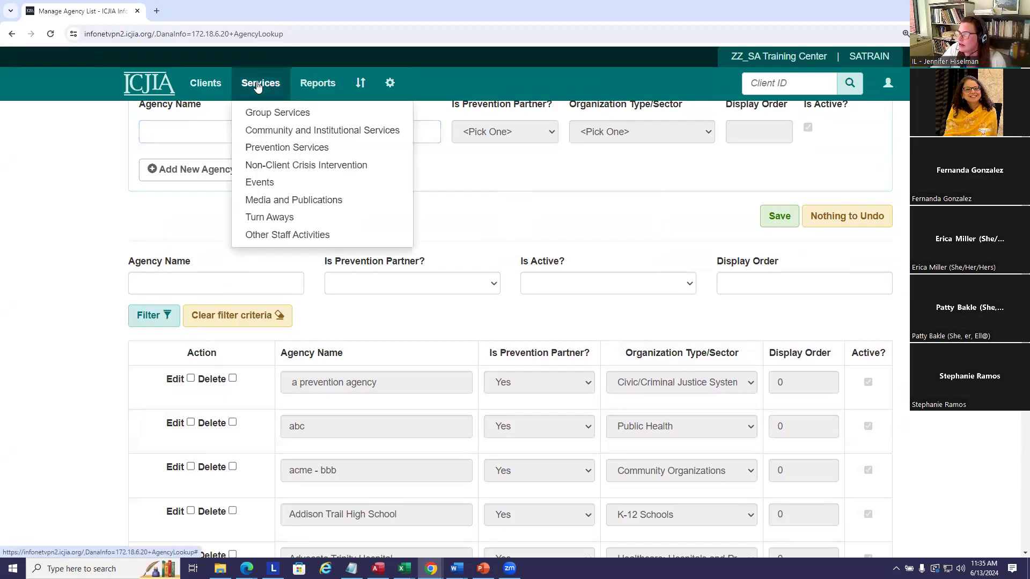
{"action": "left_click", "coordinate": [270, 133]}
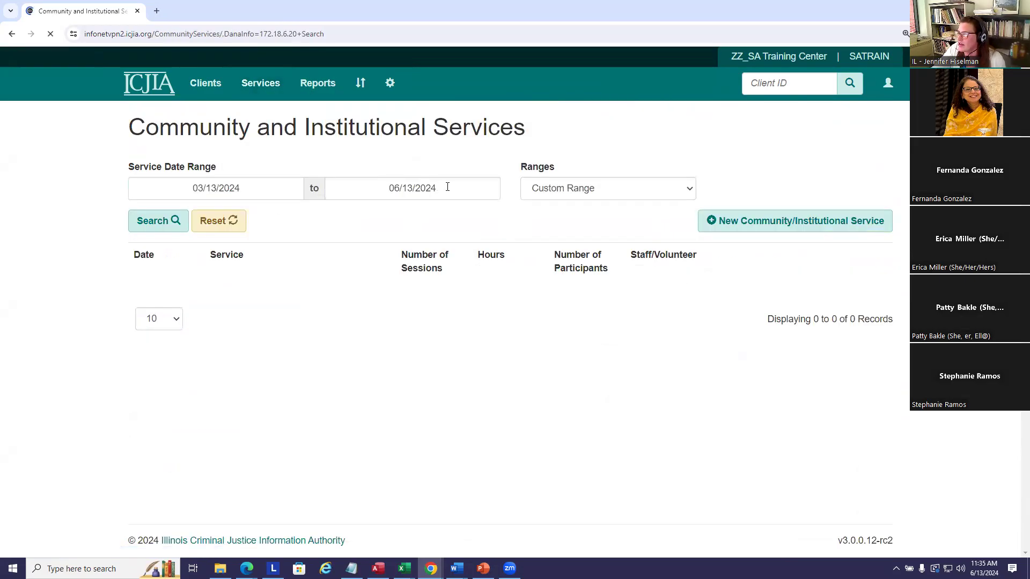
{"action": "left_click", "coordinate": [821, 221]}
{"action": "scroll", "coordinate": [742, 189], "scroll_direction": "down", "scroll_amount": 4}
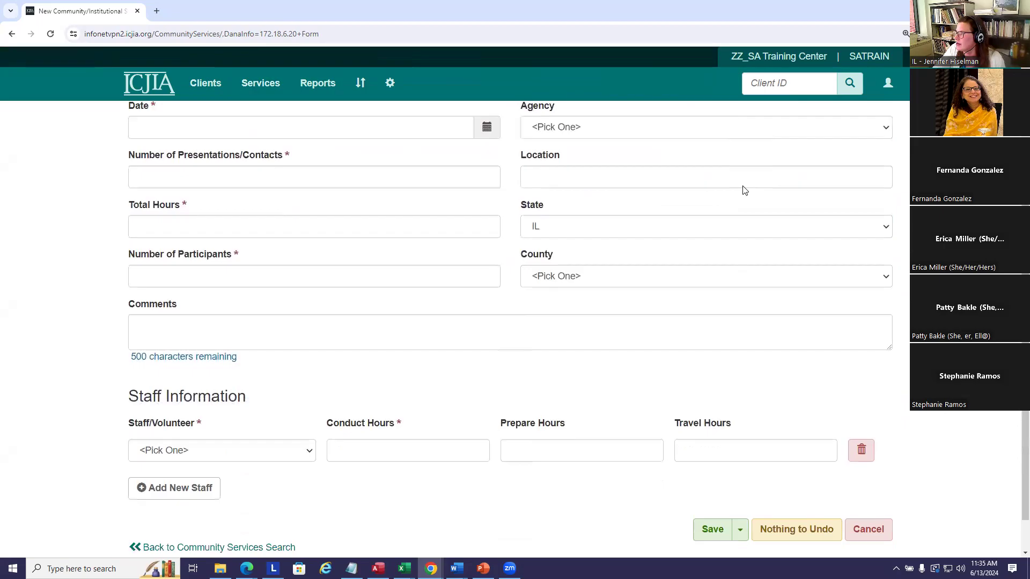
{"action": "scroll", "coordinate": [644, 242], "scroll_direction": "up", "scroll_amount": 5}
{"action": "double_click", "coordinate": [561, 256]}
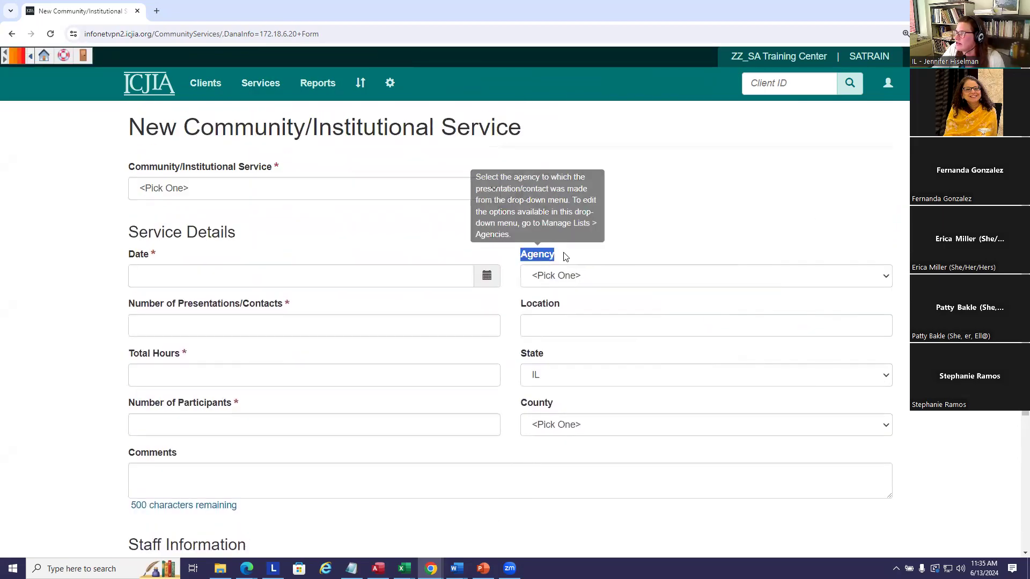
{"action": "left_click", "coordinate": [824, 221]}
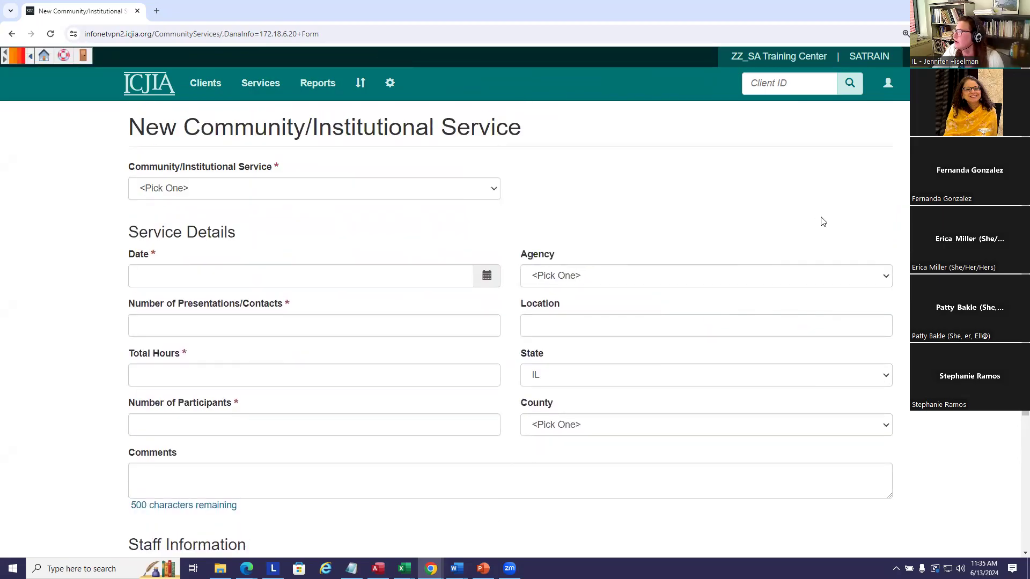
{"action": "left_click", "coordinate": [886, 276]}
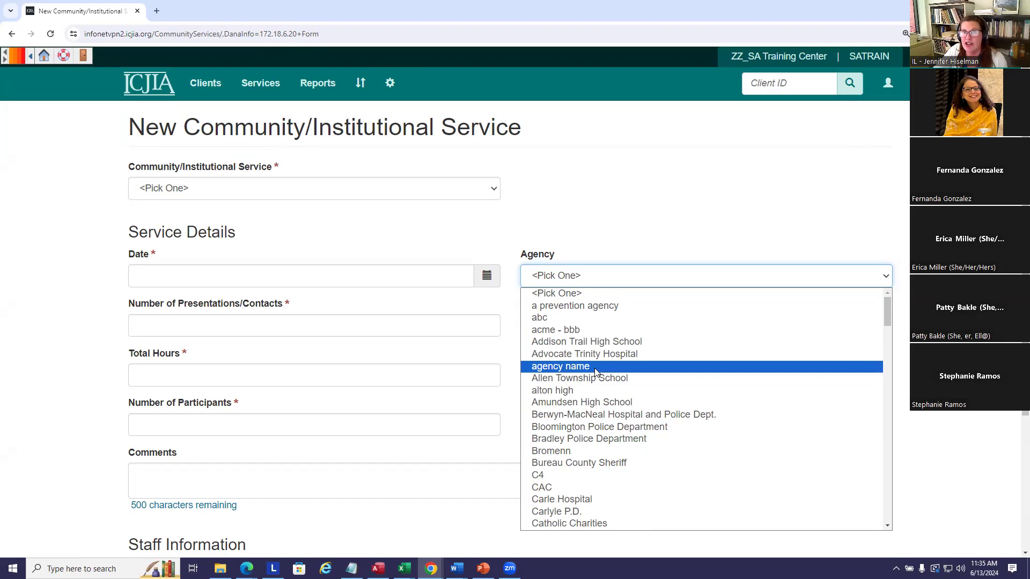
Step: Return to the Manage Agency List page and set the agency list to show 100 records per page
{"action": "left_click", "coordinate": [390, 83]}
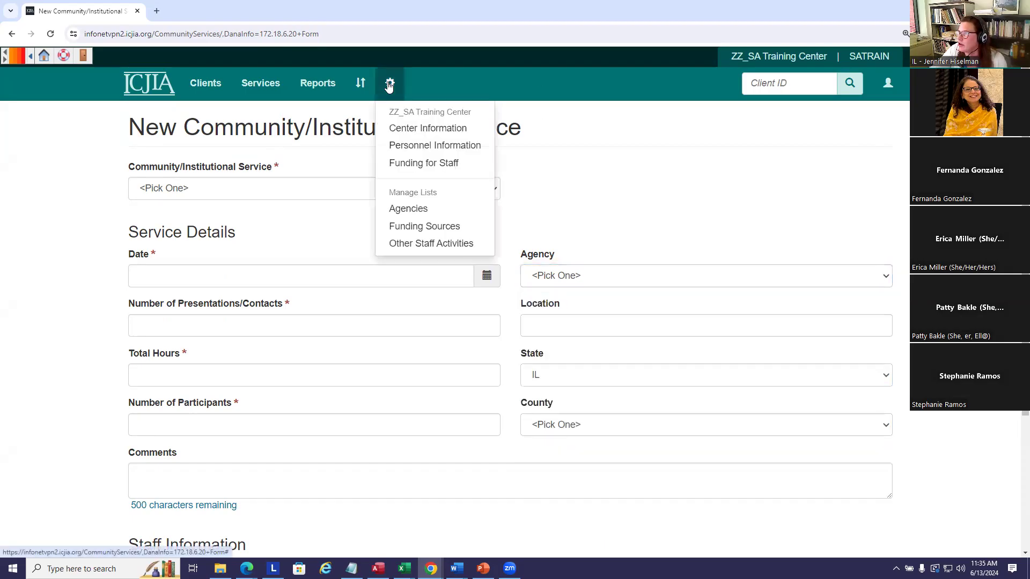
{"action": "left_click", "coordinate": [404, 210]}
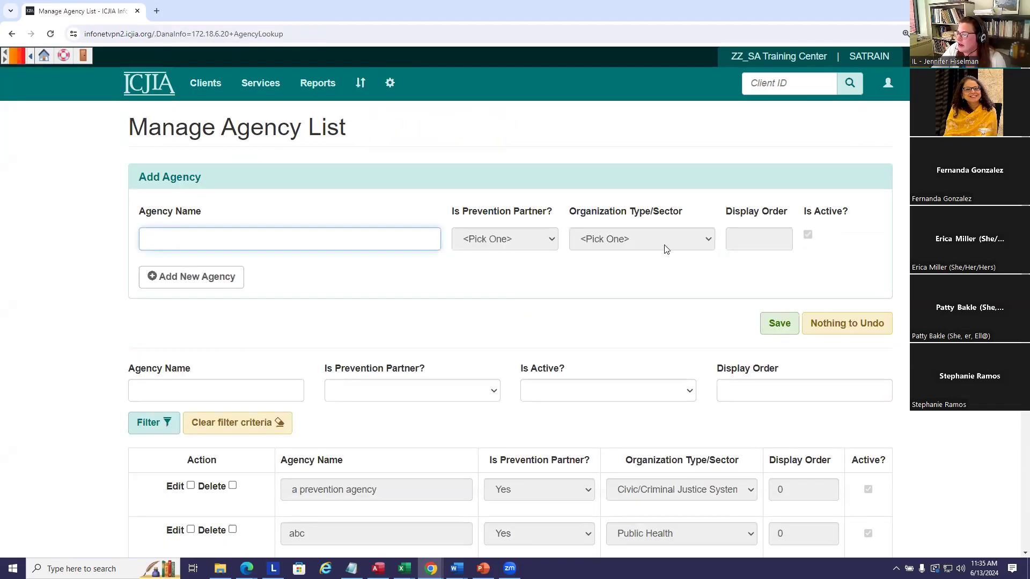
{"action": "scroll", "coordinate": [561, 271], "scroll_direction": "down", "scroll_amount": 3}
{"action": "scroll", "coordinate": [561, 266], "scroll_direction": "down", "scroll_amount": 4}
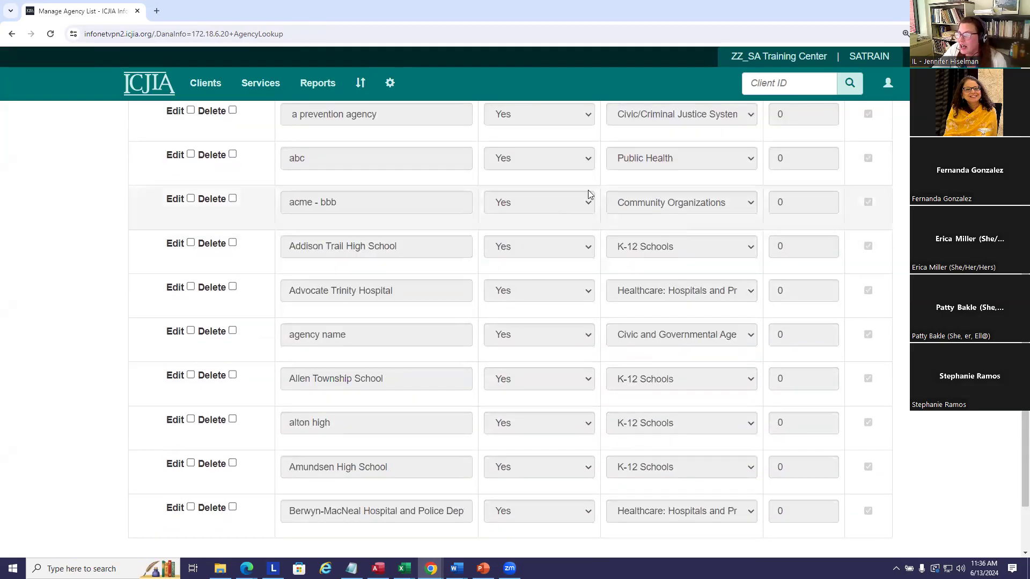
{"action": "scroll", "coordinate": [543, 271], "scroll_direction": "down", "scroll_amount": 2}
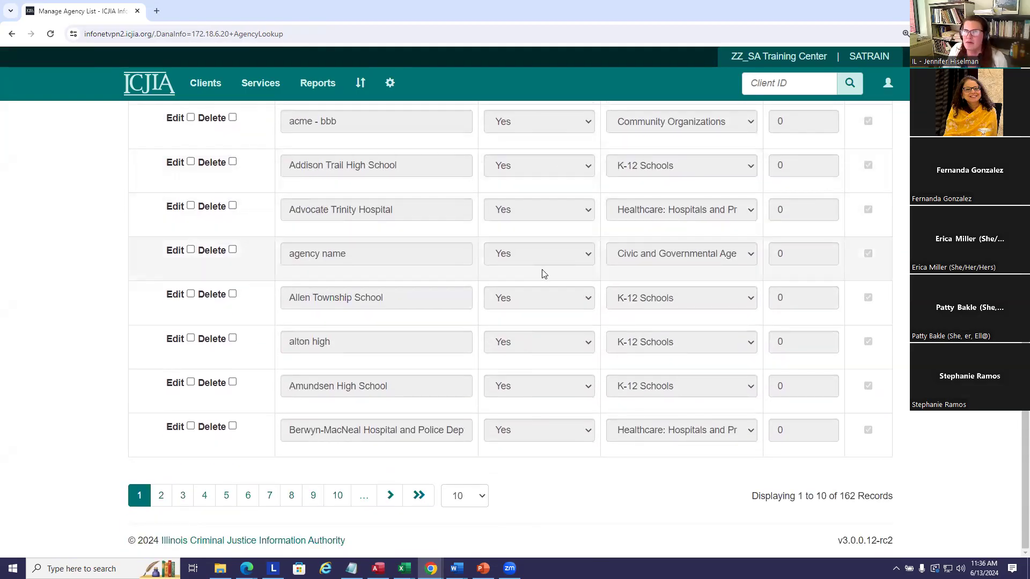
{"action": "left_click", "coordinate": [483, 499]}
{"action": "left_click", "coordinate": [534, 495]}
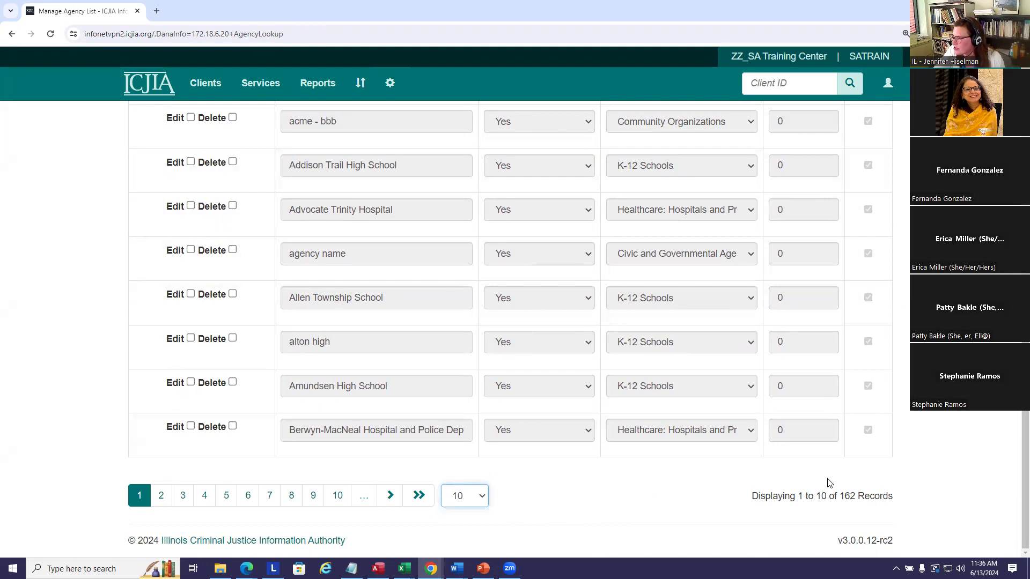
{"action": "left_click", "coordinate": [484, 498]}
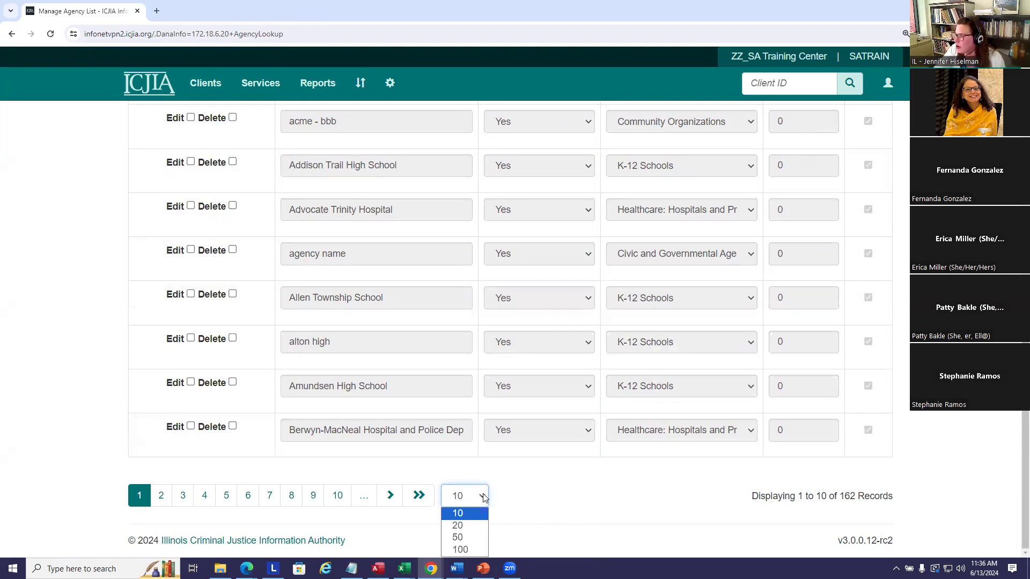
{"action": "left_click", "coordinate": [460, 550]}
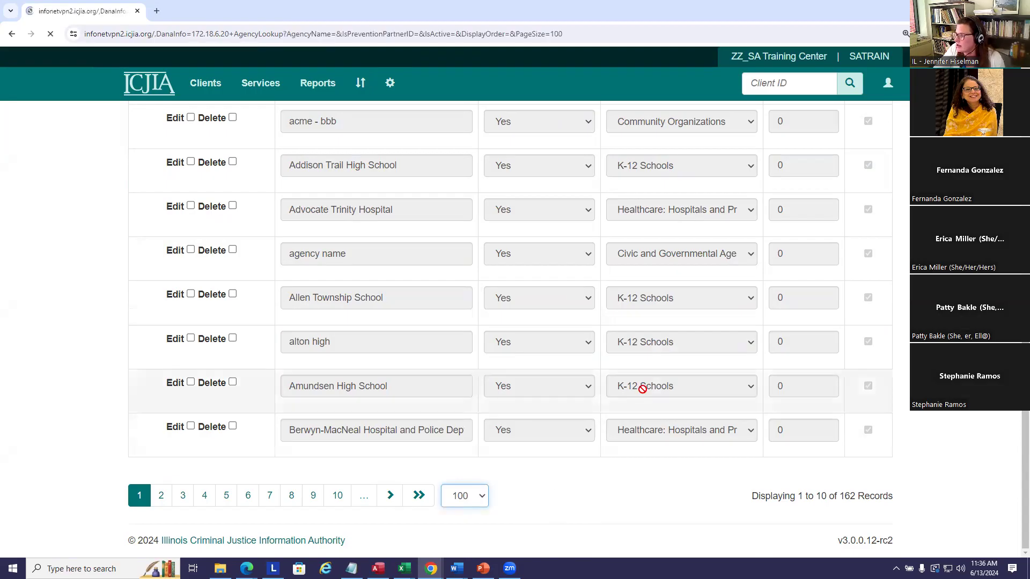
Step: Review the first page of the agency list, examining each agency's prevention partner and organization type/sector settings
{"action": "scroll", "coordinate": [659, 391], "scroll_direction": "down", "scroll_amount": 3}
{"action": "scroll", "coordinate": [577, 288], "scroll_direction": "down", "scroll_amount": 3}
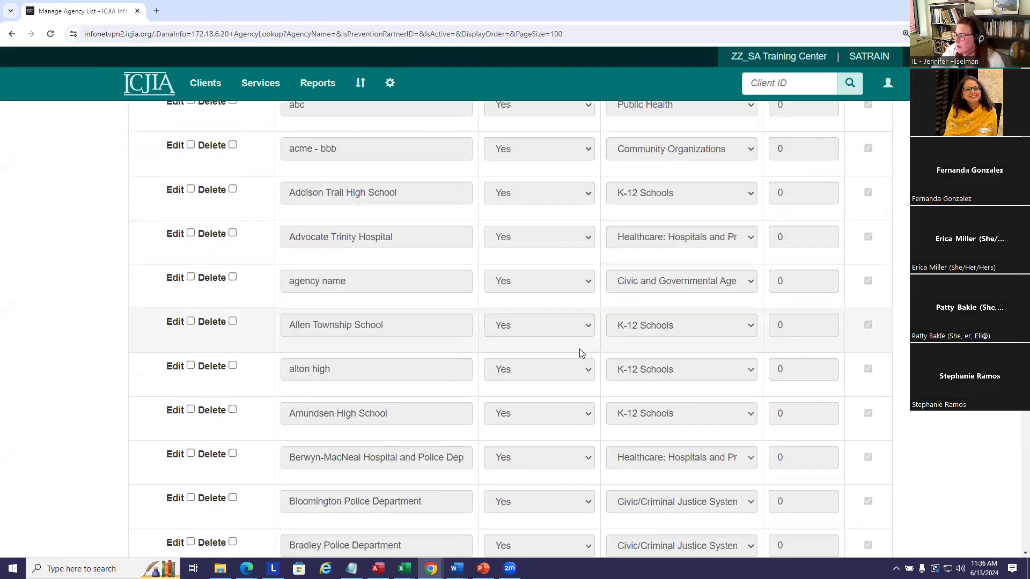
{"action": "scroll", "coordinate": [597, 288], "scroll_direction": "down", "scroll_amount": 6}
{"action": "scroll", "coordinate": [545, 281], "scroll_direction": "down", "scroll_amount": 5}
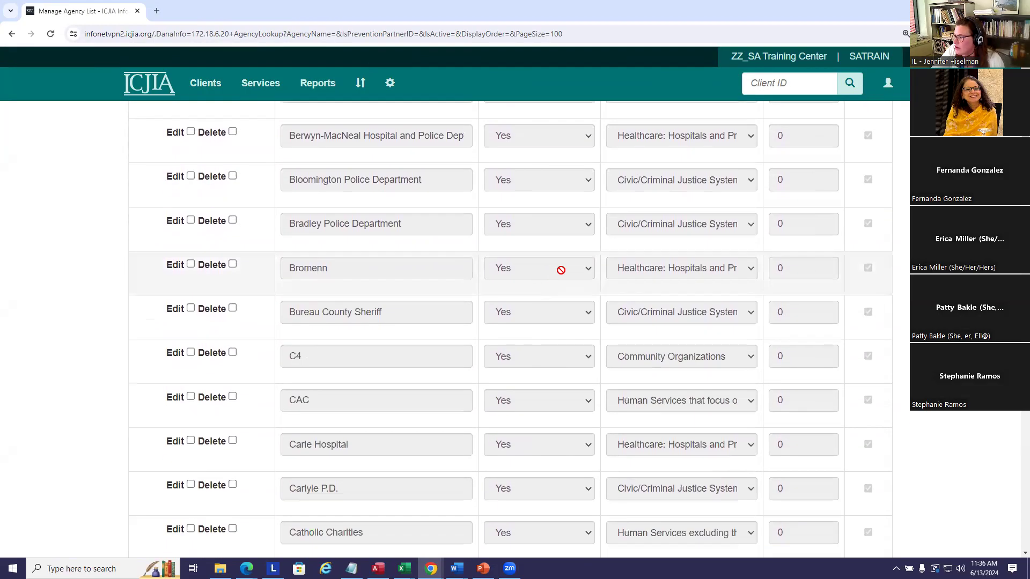
{"action": "scroll", "coordinate": [575, 266], "scroll_direction": "down", "scroll_amount": 1}
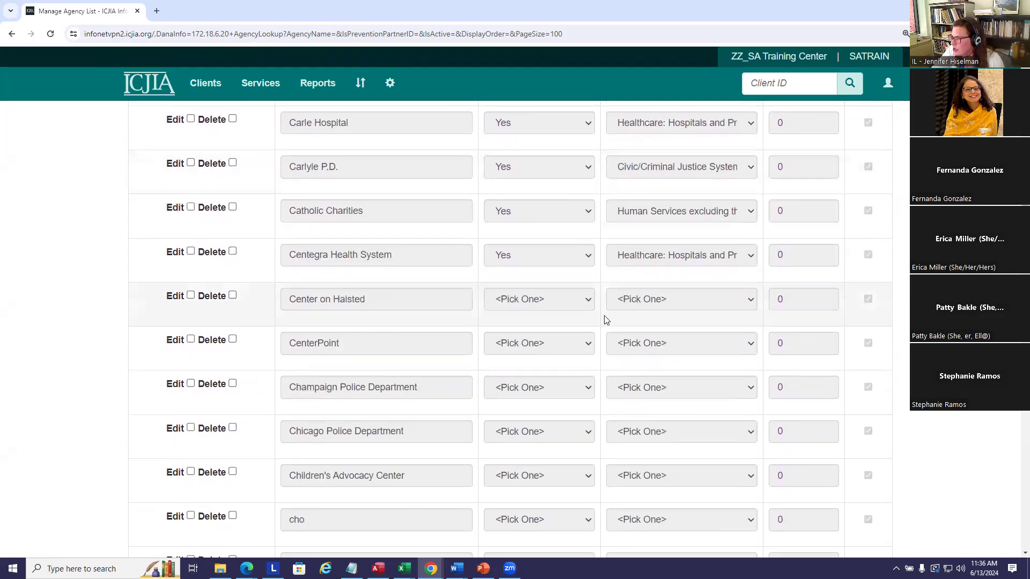
{"action": "scroll", "coordinate": [617, 294], "scroll_direction": "down", "scroll_amount": 5}
{"action": "scroll", "coordinate": [692, 278], "scroll_direction": "down", "scroll_amount": 5}
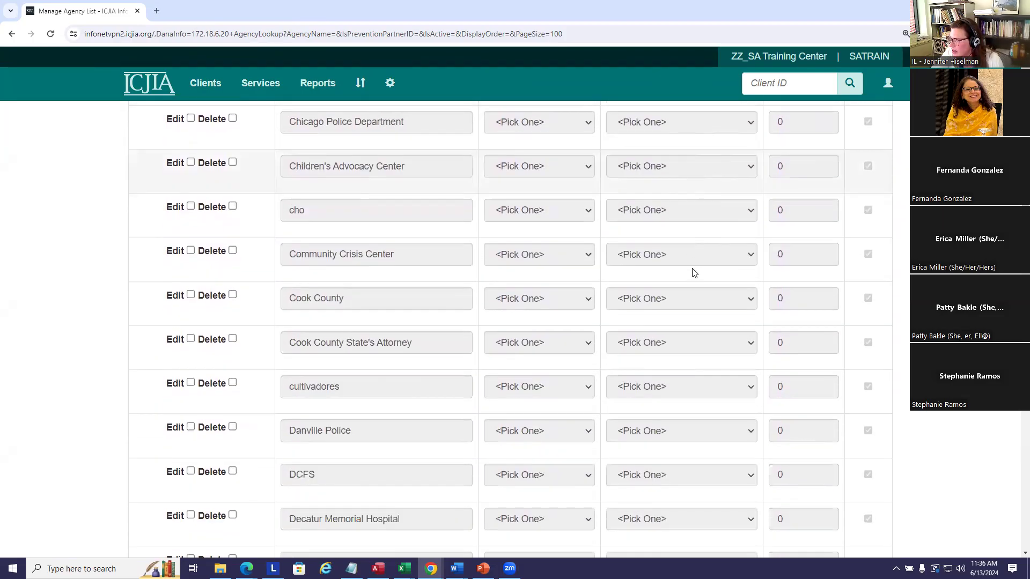
{"action": "scroll", "coordinate": [699, 269], "scroll_direction": "down", "scroll_amount": 8}
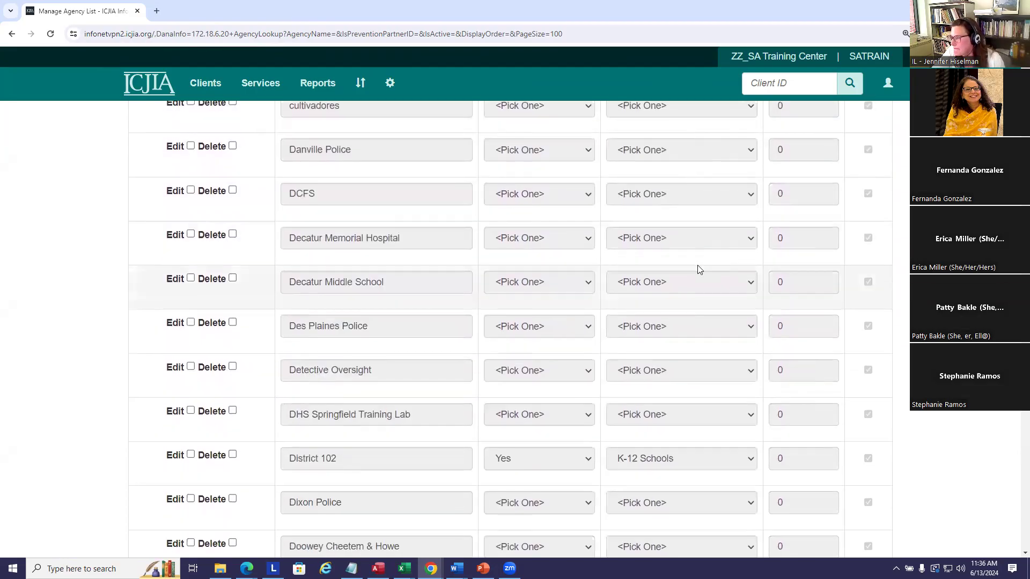
{"action": "scroll", "coordinate": [700, 270], "scroll_direction": "down", "scroll_amount": 7}
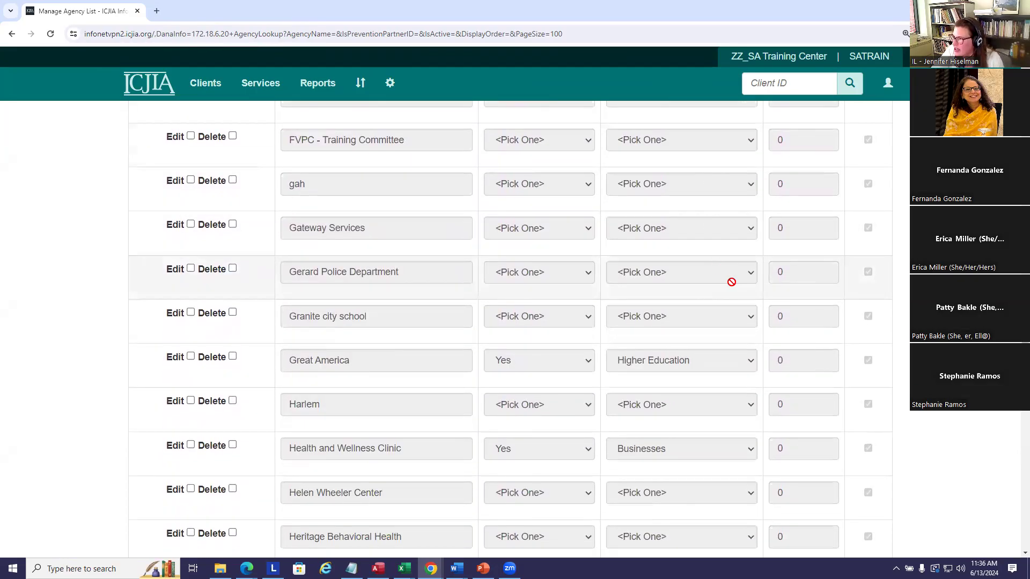
{"action": "scroll", "coordinate": [693, 274], "scroll_direction": "down", "scroll_amount": 7}
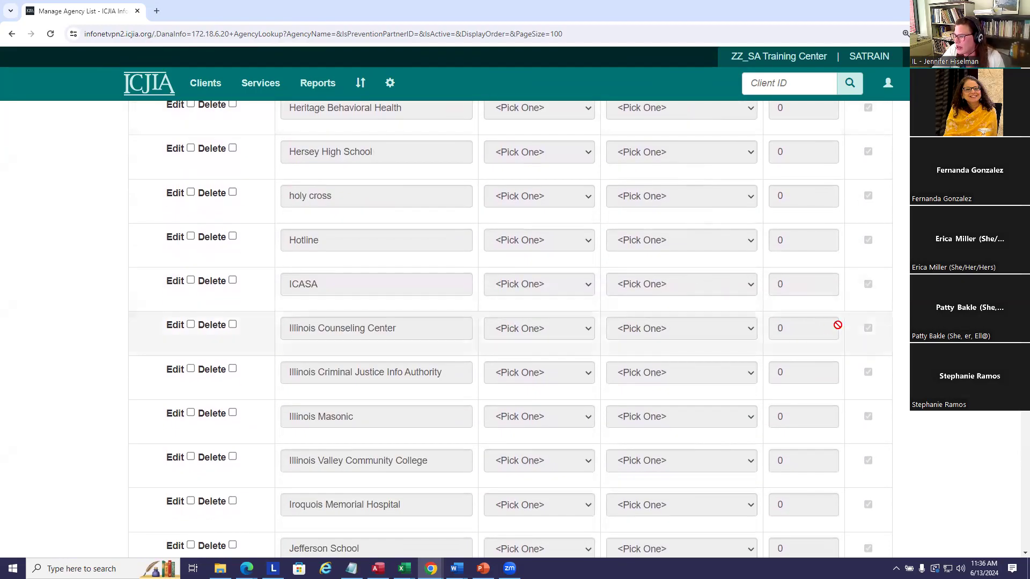
{"action": "scroll", "coordinate": [601, 286], "scroll_direction": "down", "scroll_amount": 5}
{"action": "scroll", "coordinate": [618, 312], "scroll_direction": "down", "scroll_amount": 6}
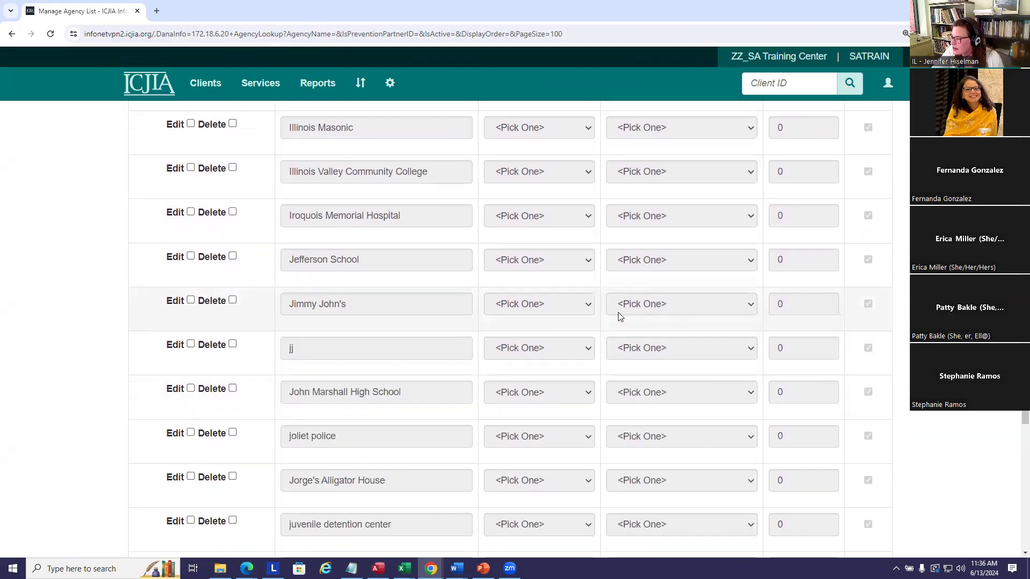
{"action": "scroll", "coordinate": [679, 314], "scroll_direction": "down", "scroll_amount": 5}
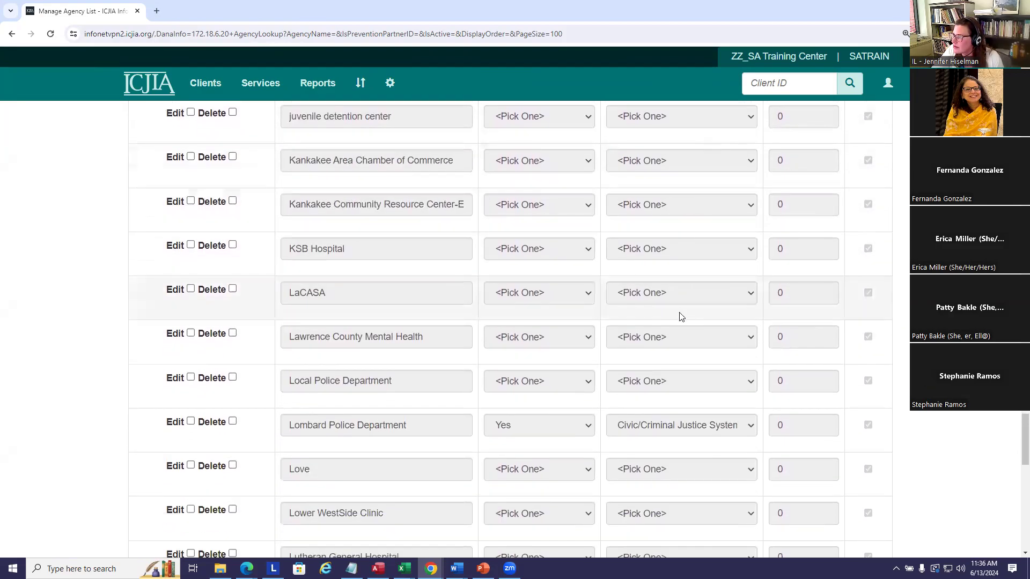
{"action": "scroll", "coordinate": [708, 317], "scroll_direction": "down", "scroll_amount": 2}
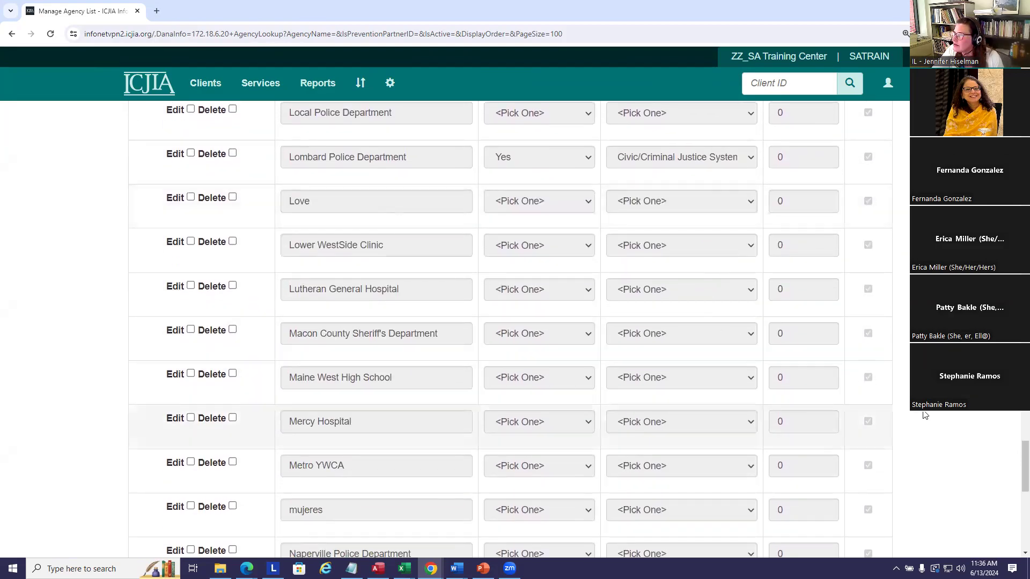
{"action": "left_click_drag", "start_coordinate": [1015, 460], "coordinate": [1016, 520]}
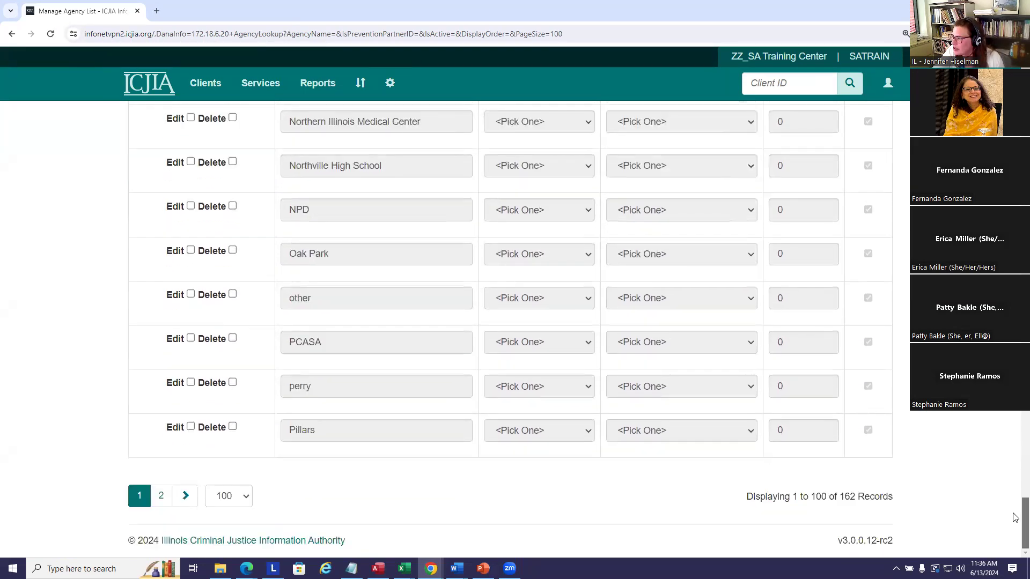
Step: Go to page 2 of the agency list and examine the remaining agencies
{"action": "left_click", "coordinate": [158, 498]}
{"action": "scroll", "coordinate": [493, 371], "scroll_direction": "down", "scroll_amount": 1}
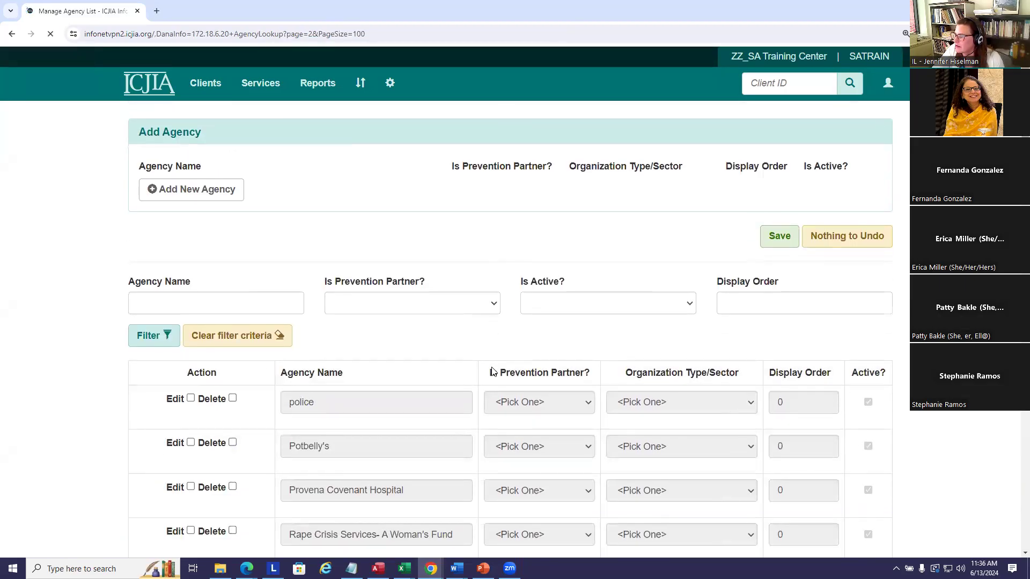
{"action": "scroll", "coordinate": [492, 372], "scroll_direction": "down", "scroll_amount": 7}
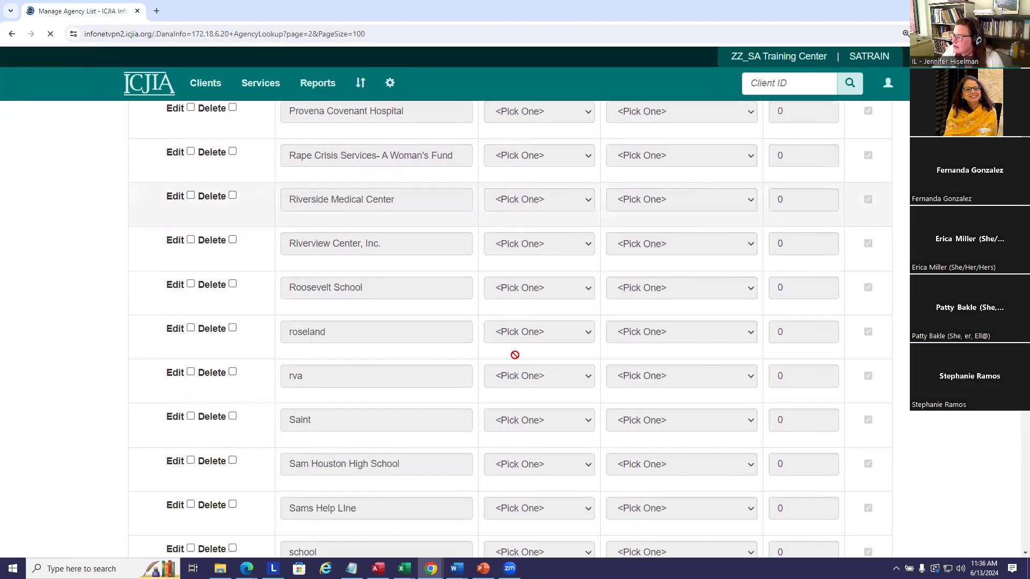
{"action": "scroll", "coordinate": [523, 356], "scroll_direction": "down", "scroll_amount": 6}
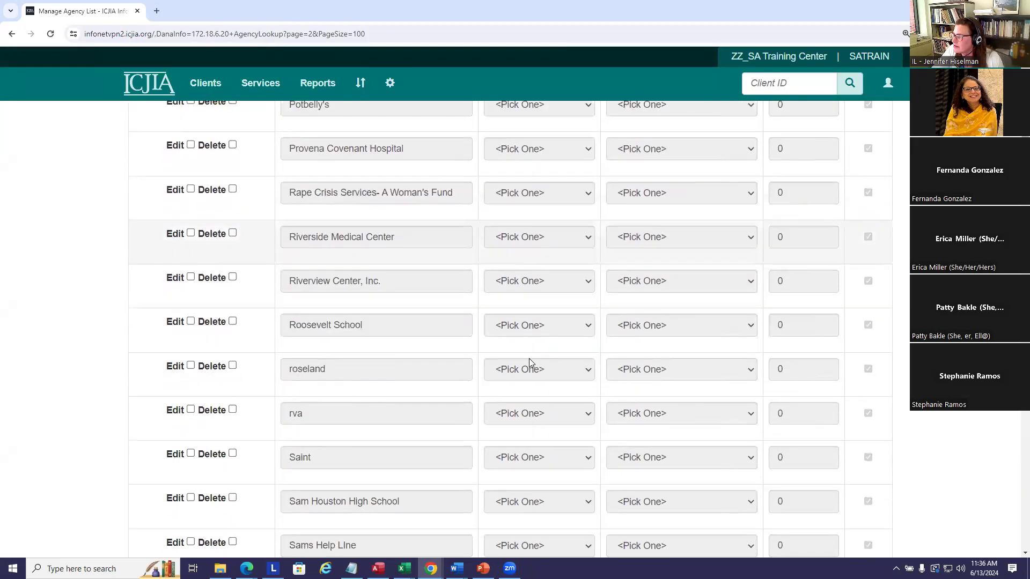
{"action": "scroll", "coordinate": [529, 359], "scroll_direction": "down", "scroll_amount": 3}
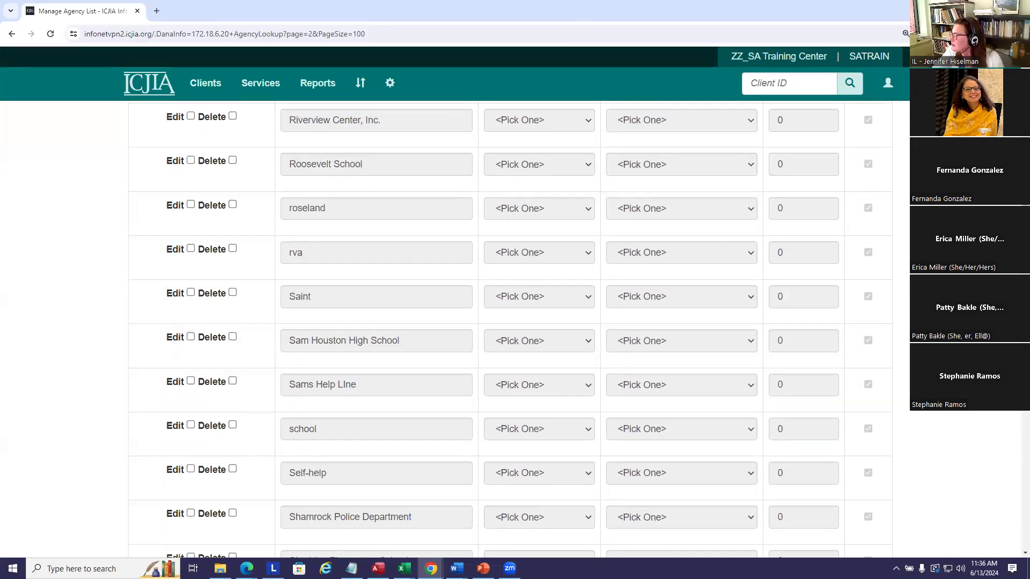
Step: Try to delete the Sherman agency by marking it for deletion, saving, and confirming the permanent deletion
{"action": "scroll", "coordinate": [510, 329], "scroll_direction": "down", "scroll_amount": 5}
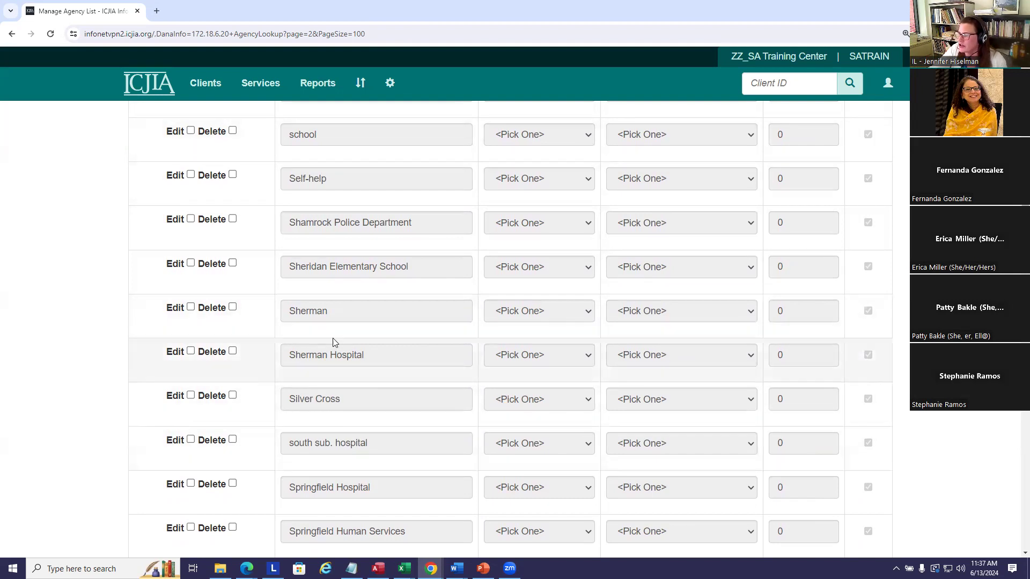
{"action": "left_click_drag", "start_coordinate": [232, 321], "coordinate": [234, 311]}
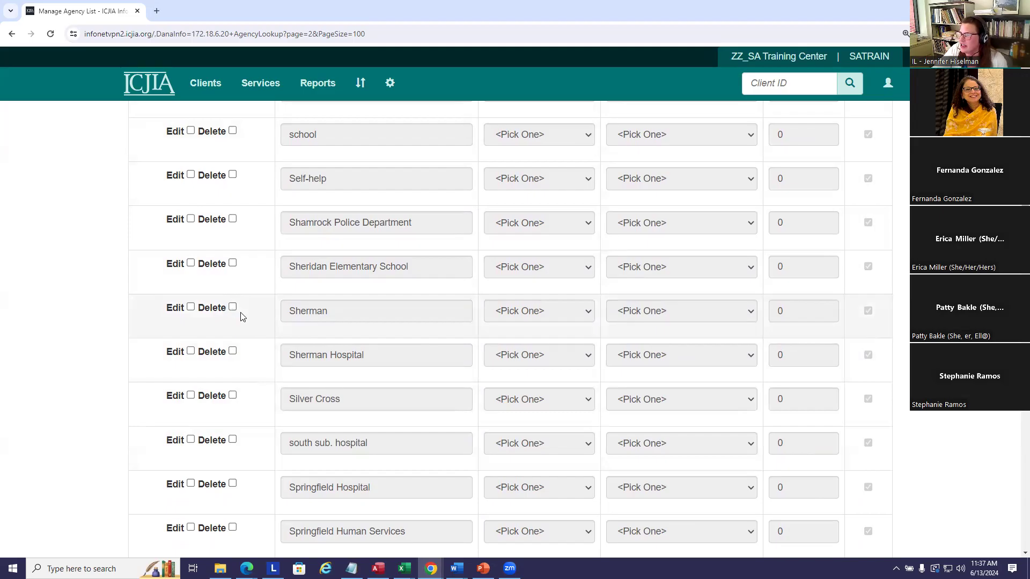
{"action": "left_click", "coordinate": [232, 307]}
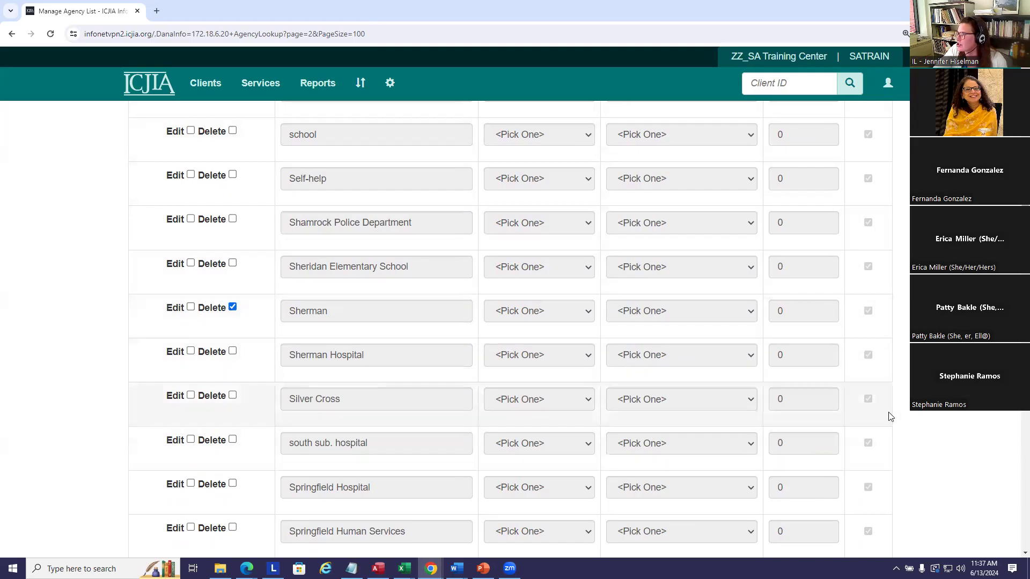
{"action": "key", "text": "Home"}
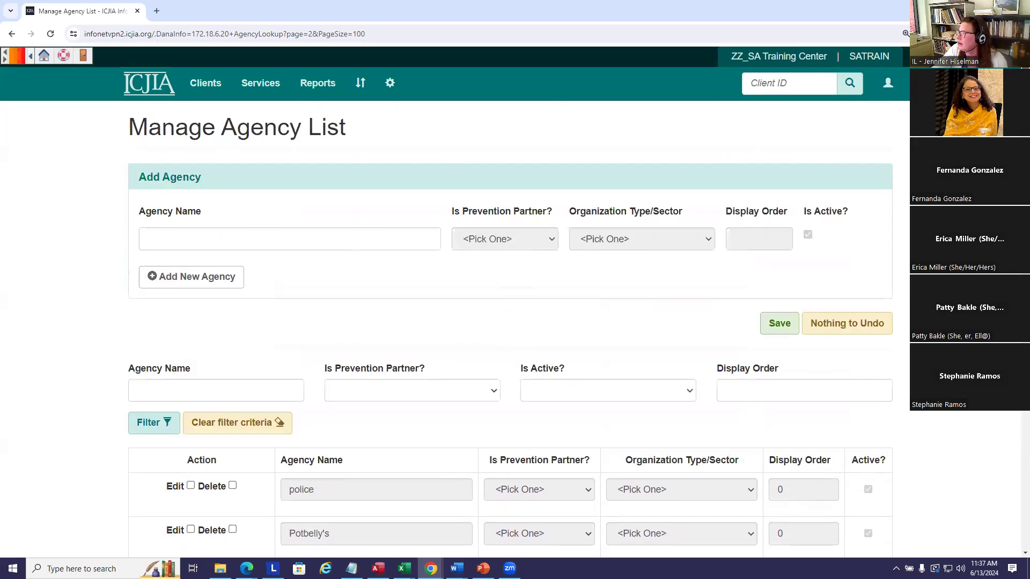
{"action": "left_click", "coordinate": [778, 324]}
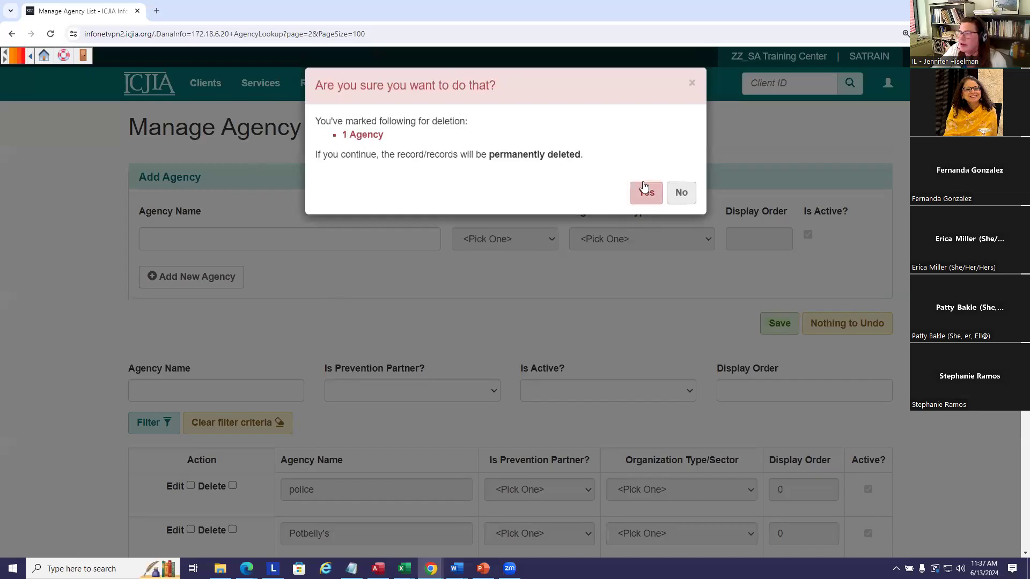
{"action": "left_click", "coordinate": [647, 194]}
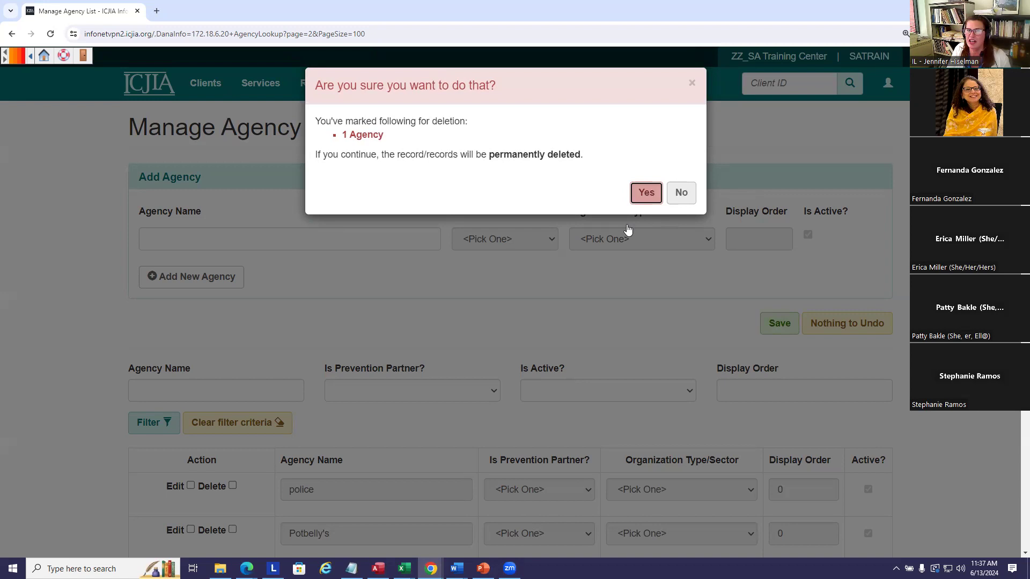
{"action": "key", "text": "Return"}
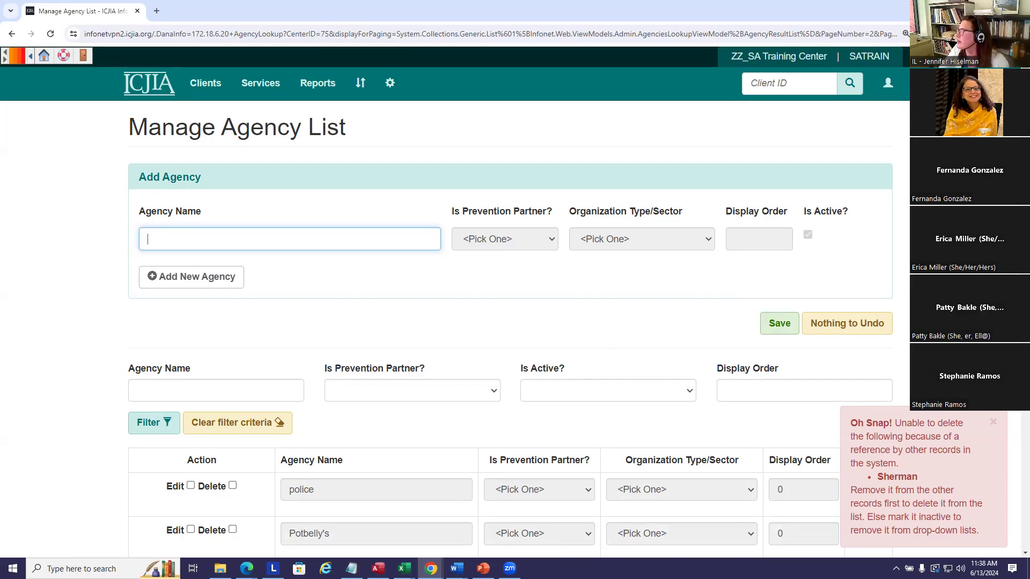
Step: Dismiss the deletion error, edit the Sherman agency to make it inactive, and save the change
{"action": "scroll", "coordinate": [510, 330], "scroll_direction": "down", "scroll_amount": 15}
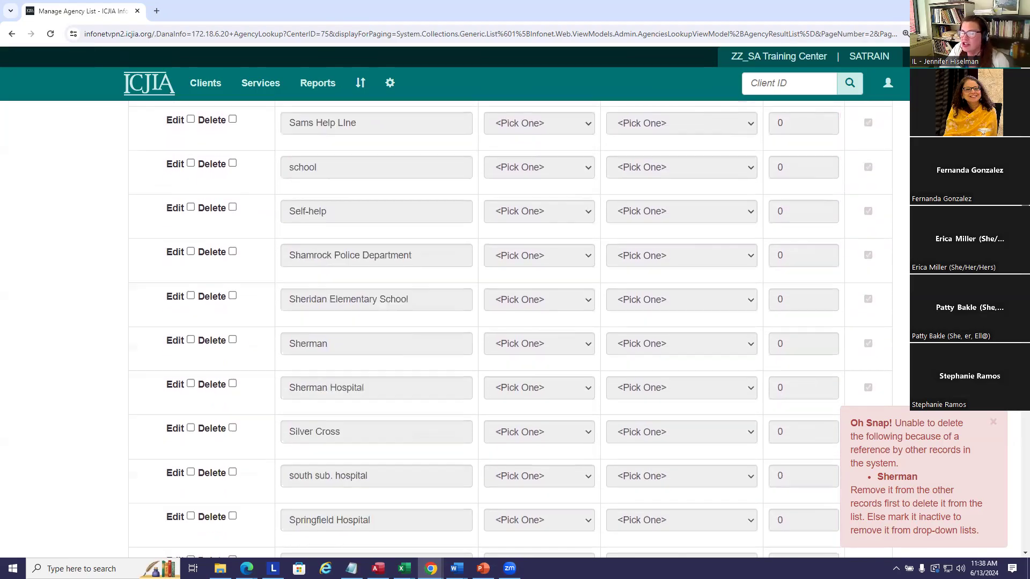
{"action": "scroll", "coordinate": [510, 329], "scroll_direction": "down", "scroll_amount": 8}
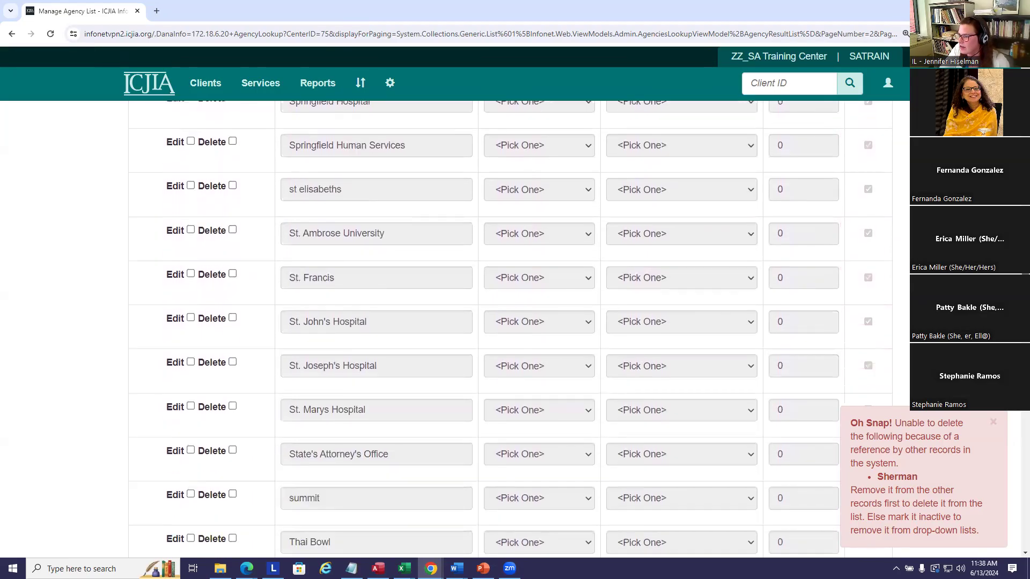
{"action": "scroll", "coordinate": [510, 330], "scroll_direction": "up", "scroll_amount": 8}
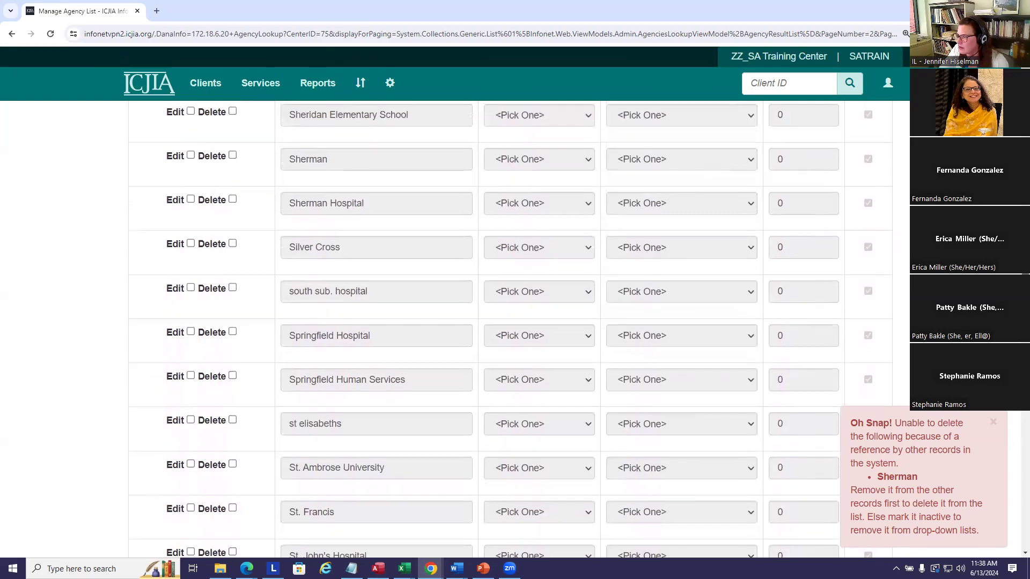
{"action": "scroll", "coordinate": [637, 203], "scroll_direction": "up", "scroll_amount": 1}
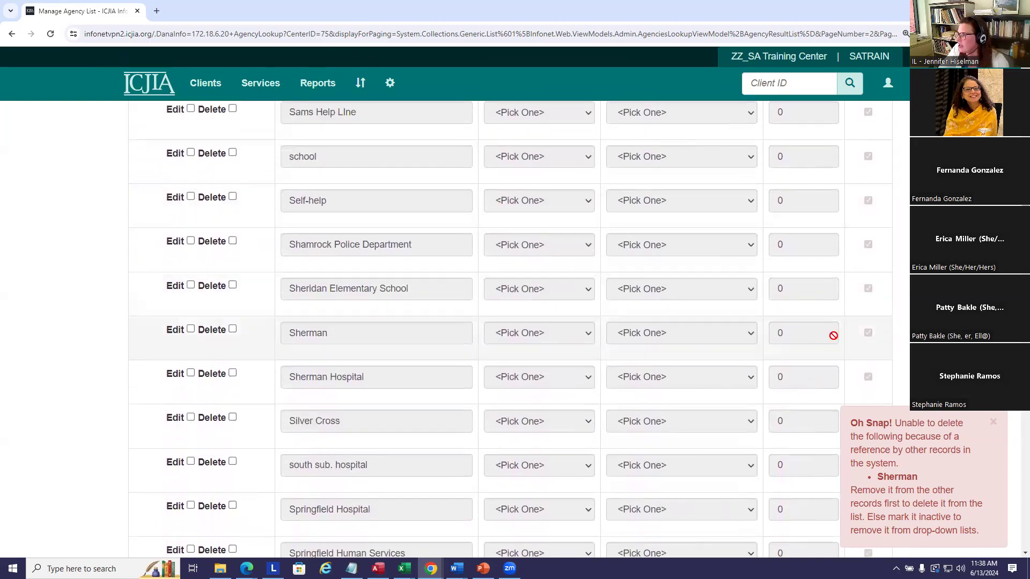
{"action": "left_click", "coordinate": [992, 424]}
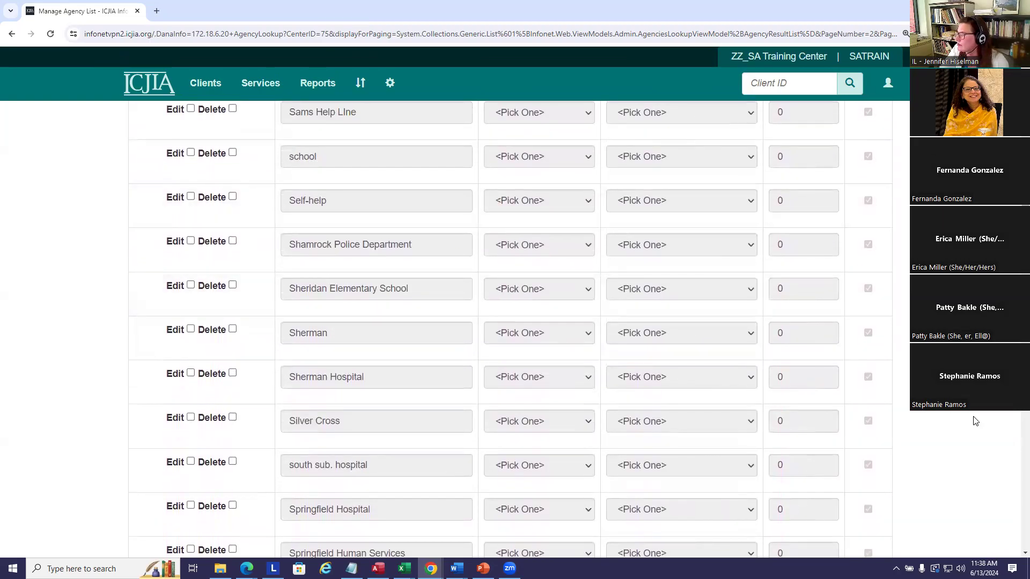
{"action": "left_click", "coordinate": [190, 330]}
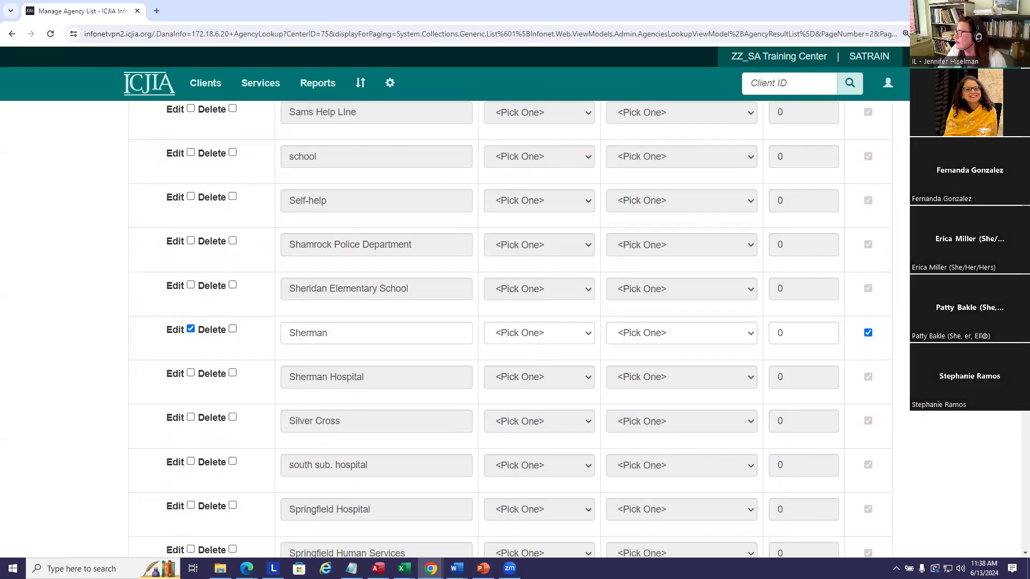
{"action": "scroll", "coordinate": [510, 327], "scroll_direction": "up", "scroll_amount": 12}
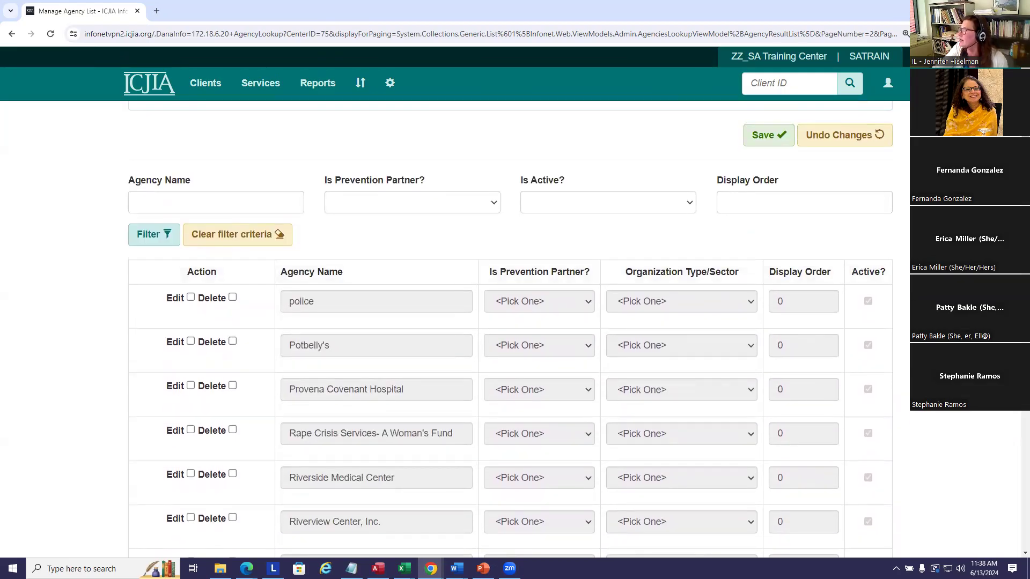
{"action": "scroll", "coordinate": [873, 246], "scroll_direction": "down", "scroll_amount": 12}
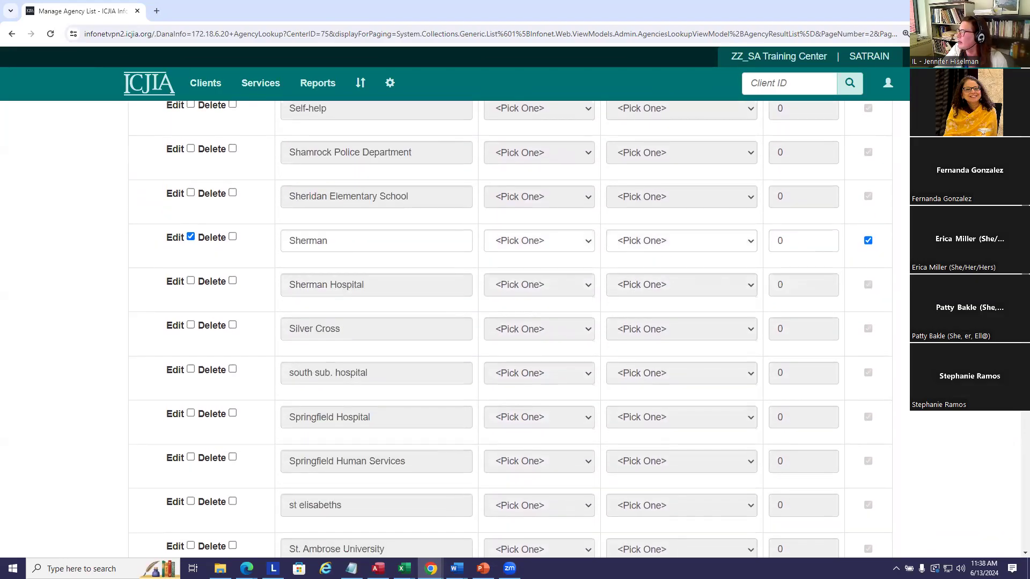
{"action": "left_click", "coordinate": [869, 241]}
{"action": "scroll", "coordinate": [868, 241], "scroll_direction": "up", "scroll_amount": 12}
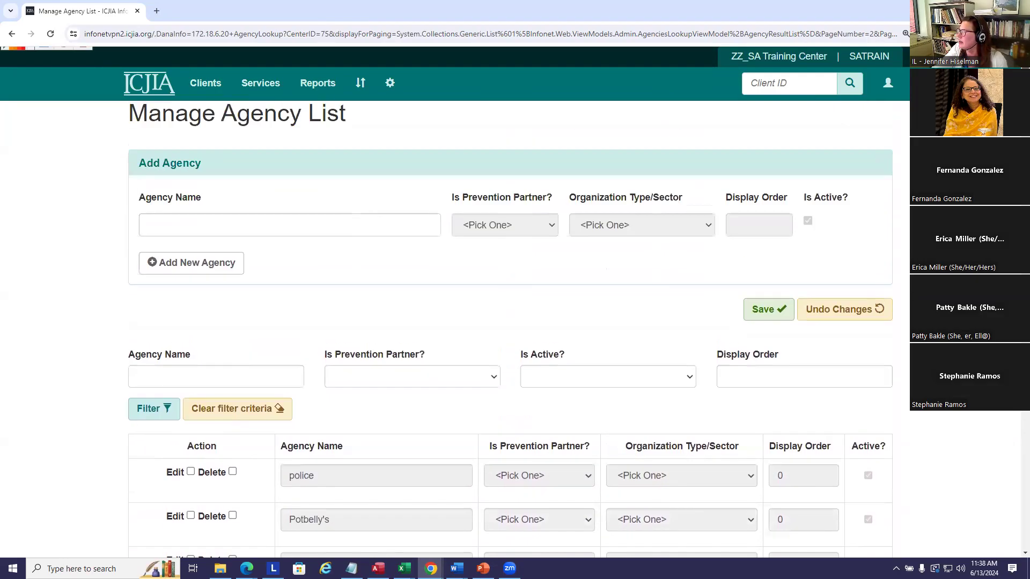
{"action": "left_click", "coordinate": [757, 327]}
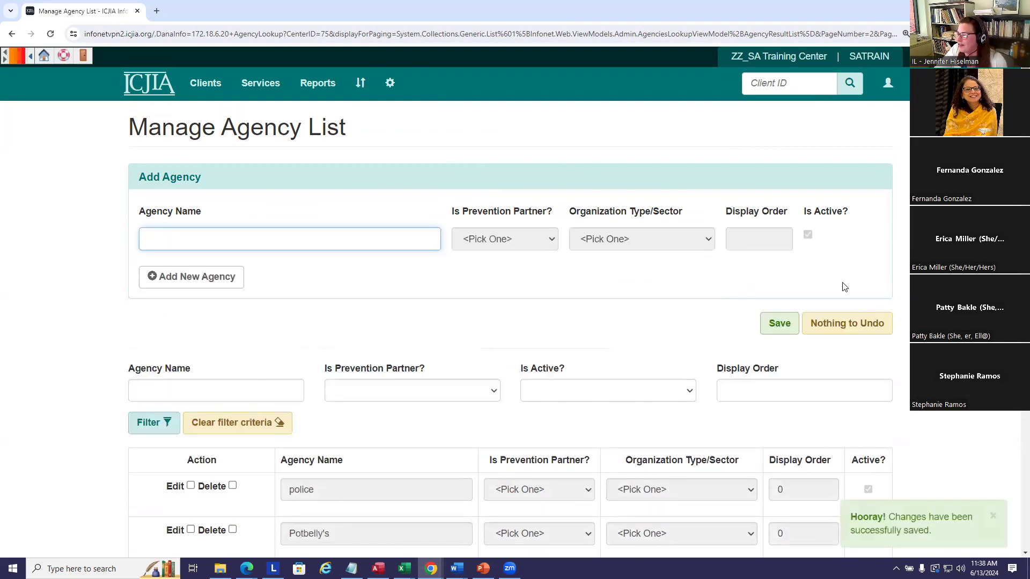
Step: Start a new Community/Institutional Service record and check its agency choices for the inactivated Sherman agency
{"action": "left_click", "coordinate": [317, 85]}
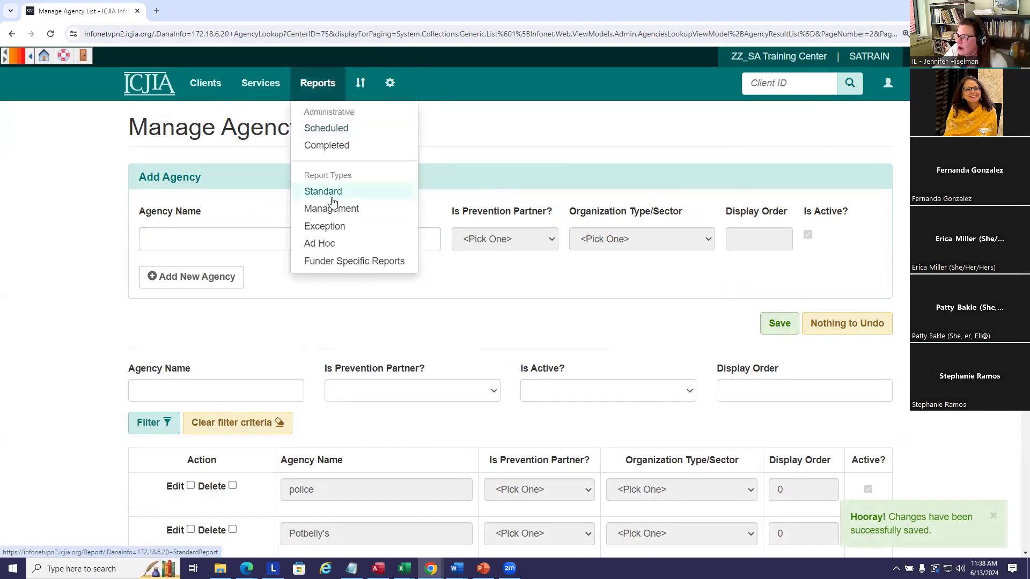
{"action": "left_click", "coordinate": [258, 80]}
{"action": "left_click", "coordinate": [284, 130]}
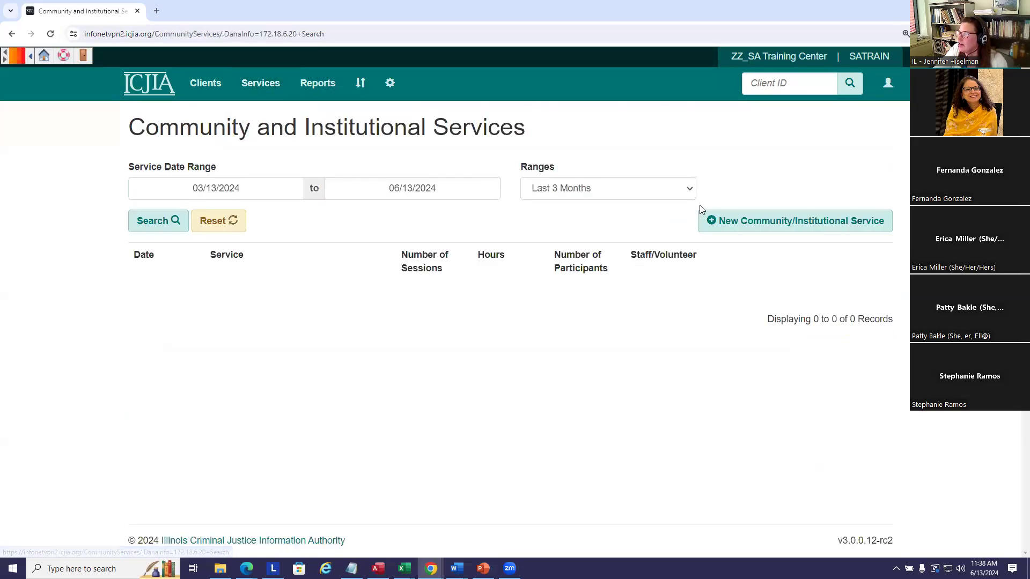
{"action": "left_click", "coordinate": [755, 224]}
{"action": "scroll", "coordinate": [645, 214], "scroll_direction": "down", "scroll_amount": 3}
{"action": "scroll", "coordinate": [659, 212], "scroll_direction": "up", "scroll_amount": 2}
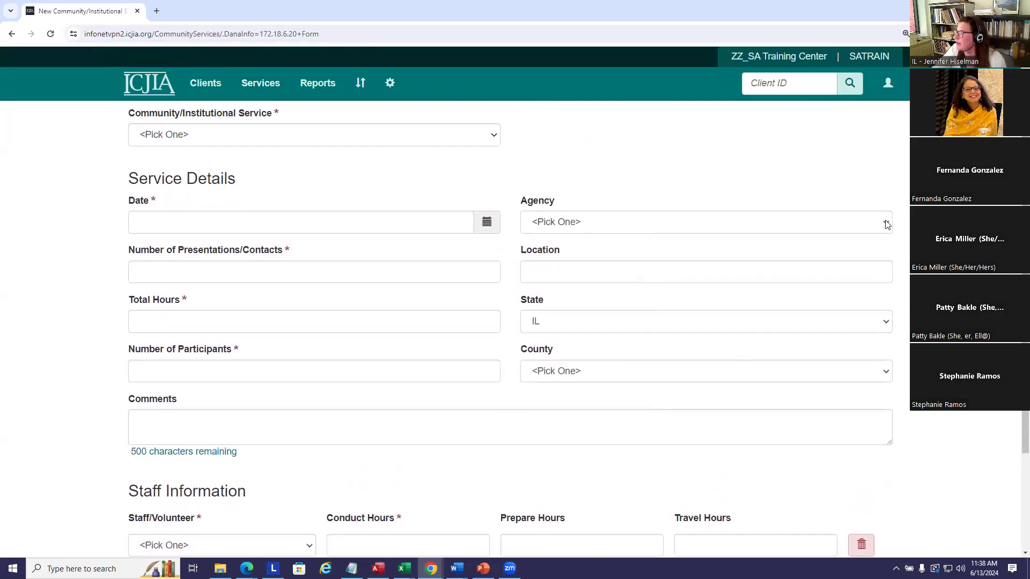
{"action": "left_click", "coordinate": [885, 222]}
{"action": "left_click_drag", "start_coordinate": [887, 269], "coordinate": [883, 420]}
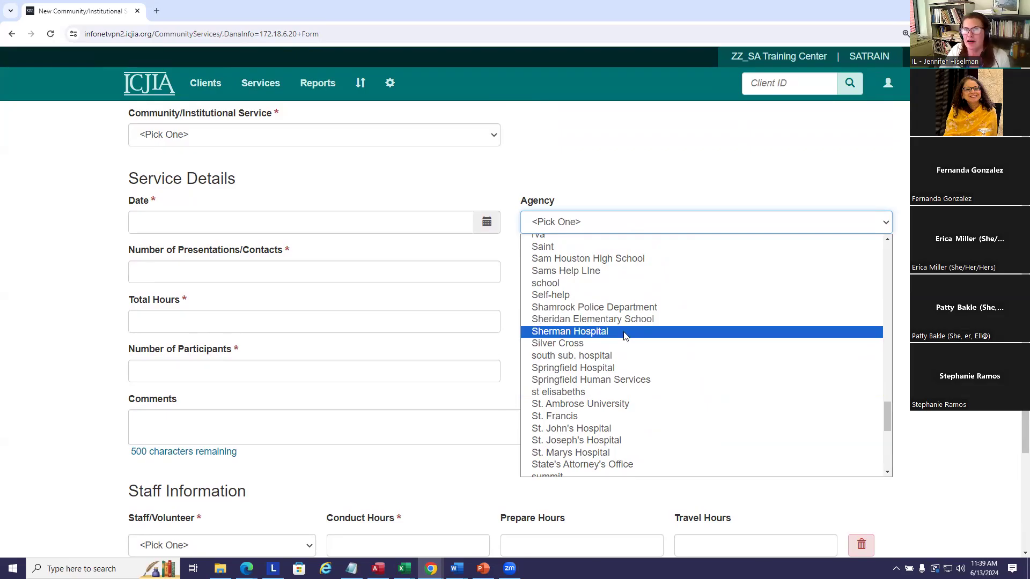
{"action": "left_click", "coordinate": [890, 180]}
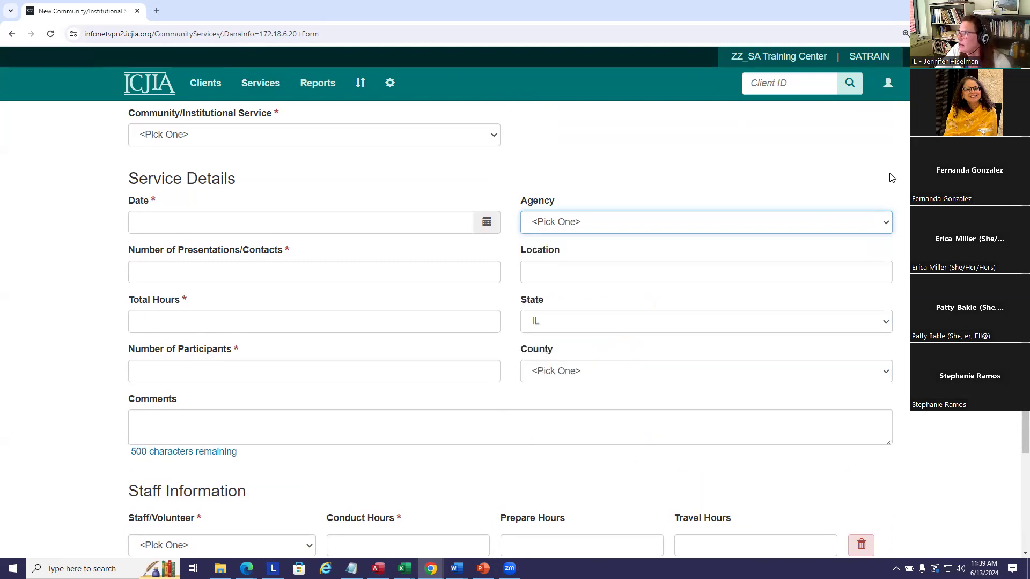
Step: Return to the agency list management page and enter The Network as the name of a new agency
{"action": "left_click", "coordinate": [394, 86]}
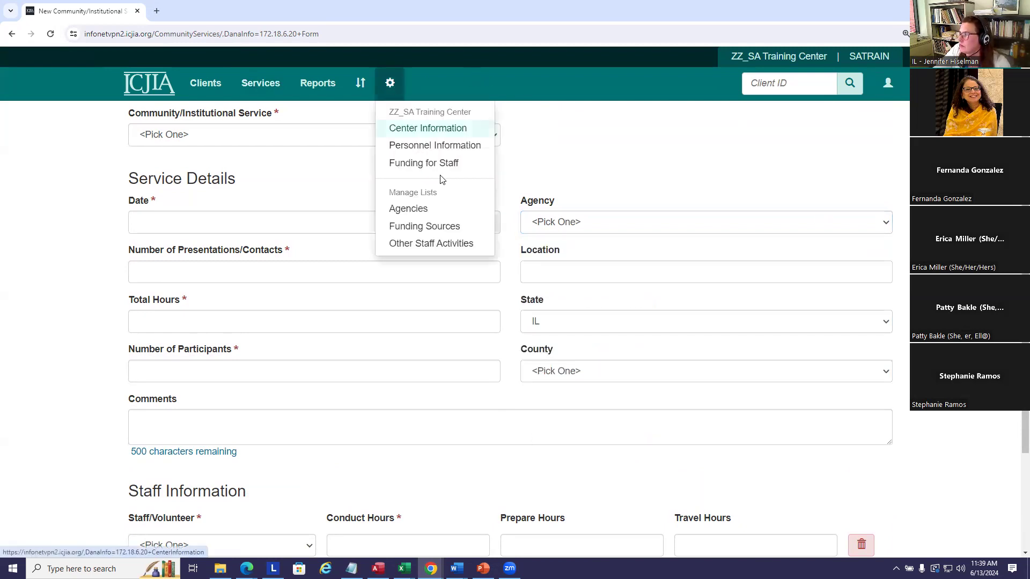
{"action": "left_click", "coordinate": [414, 208]}
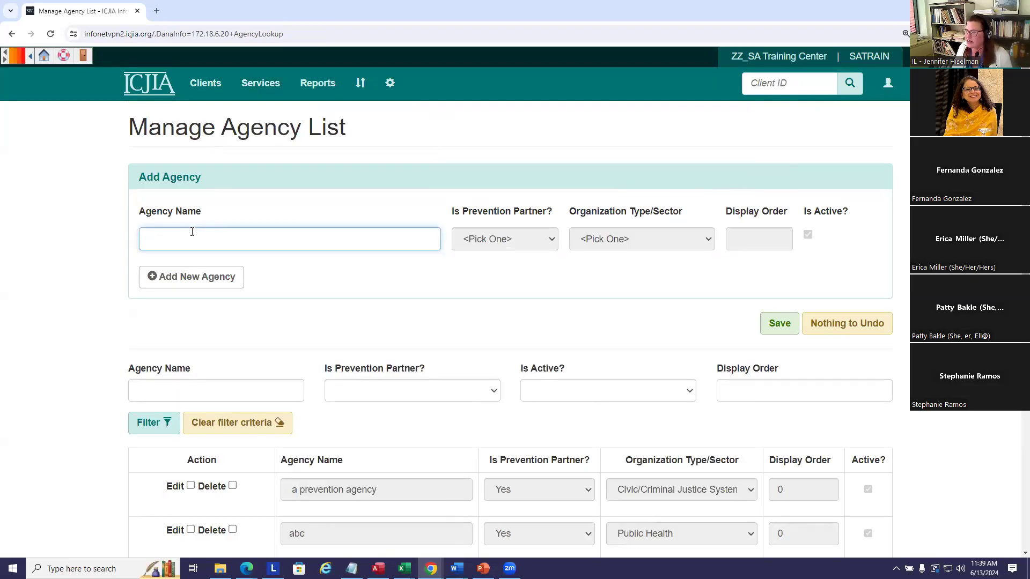
{"action": "type", "text": "The Netw"}
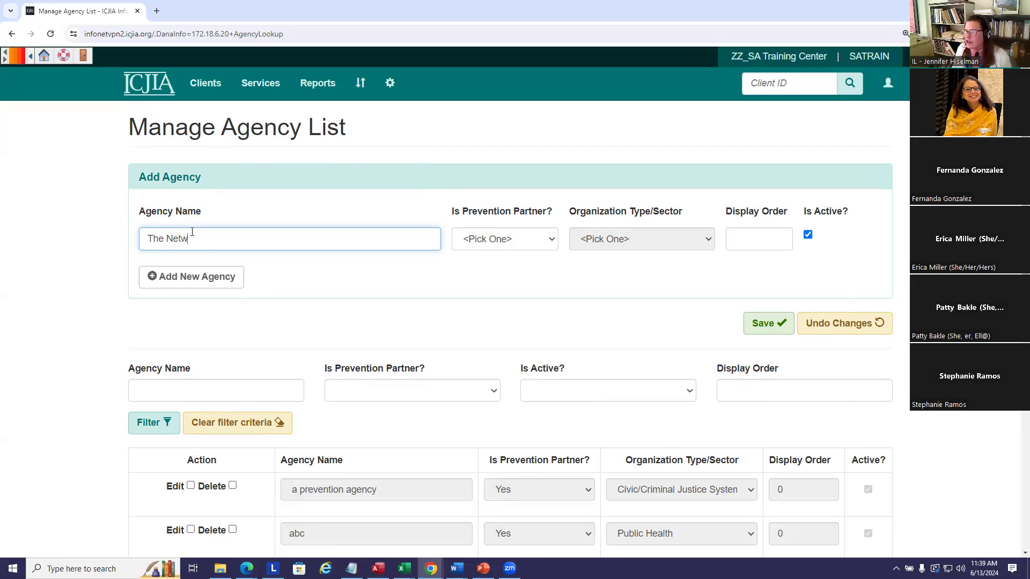
{"action": "type", "text": "ork"}
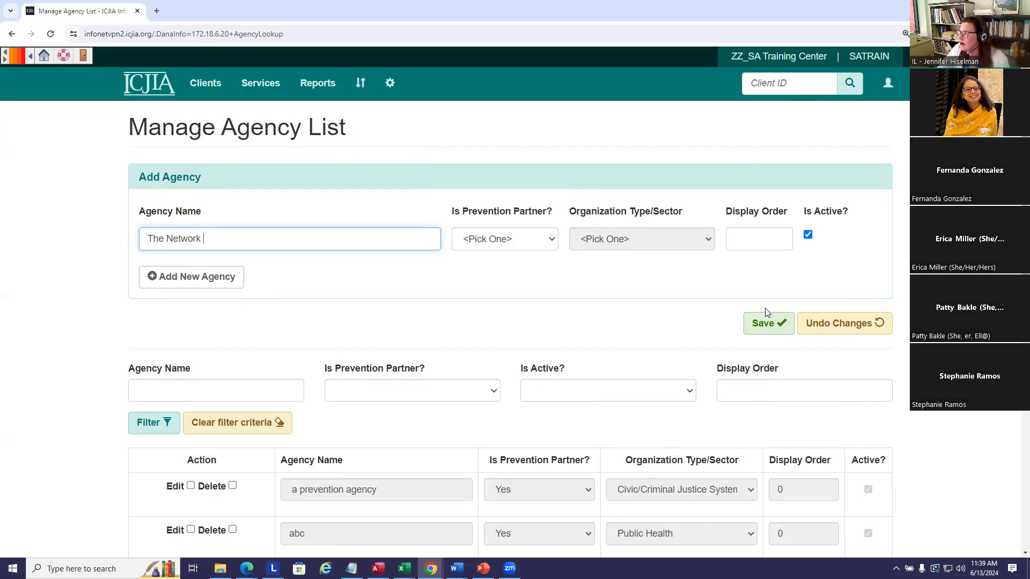
Step: Make The Network a prevention partner with organization type Human Services that focus on gender-based violence, and save the agency
{"action": "left_click", "coordinate": [554, 241]}
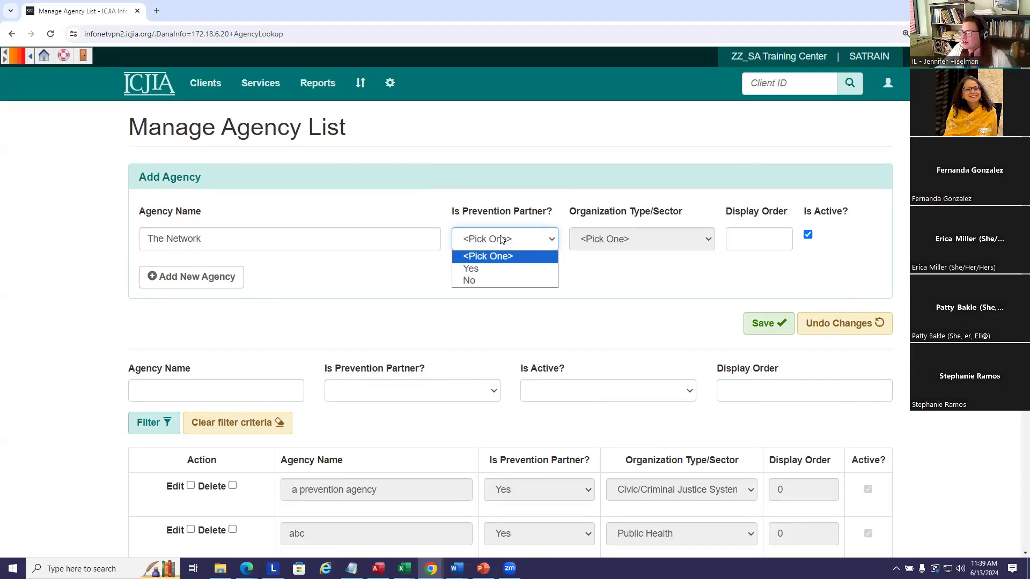
{"action": "left_click", "coordinate": [478, 269]}
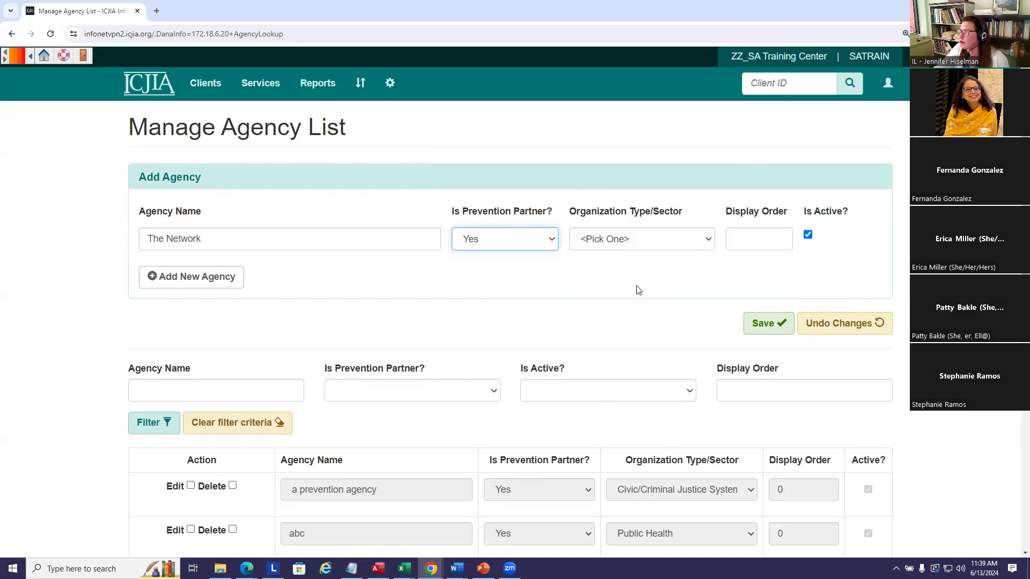
{"action": "left_click", "coordinate": [710, 240]}
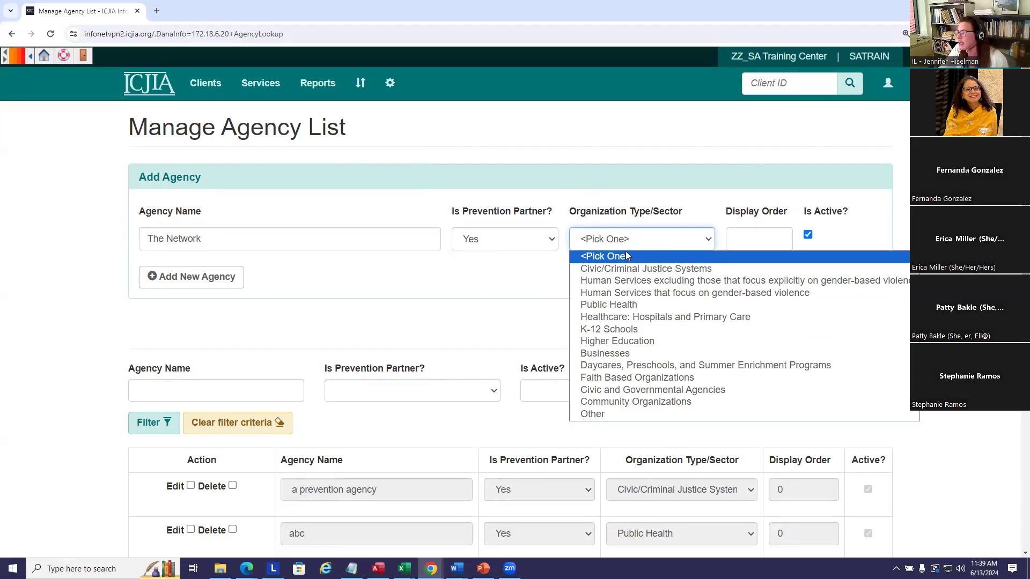
{"action": "left_click", "coordinate": [637, 294]}
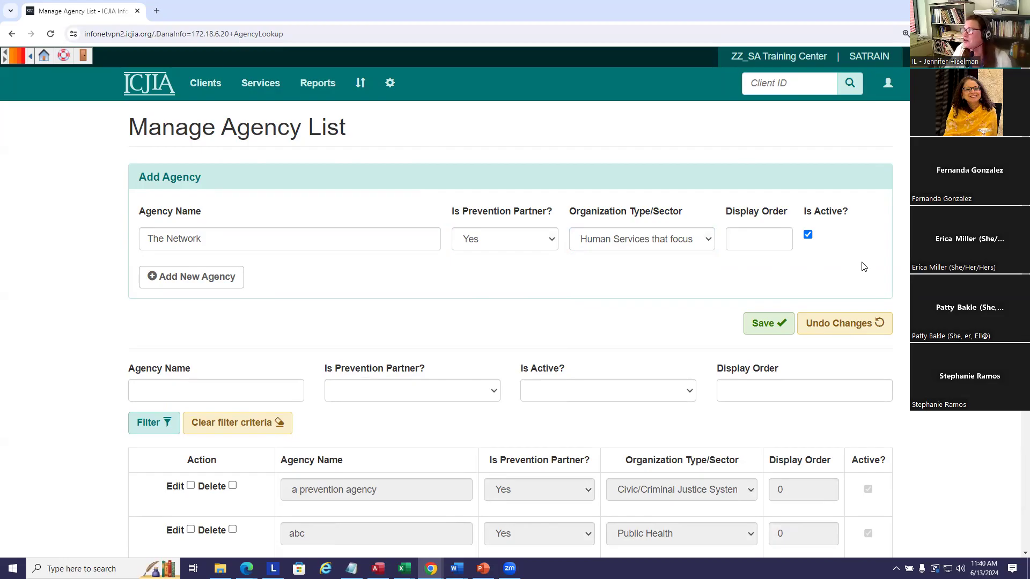
{"action": "left_click", "coordinate": [747, 235]}
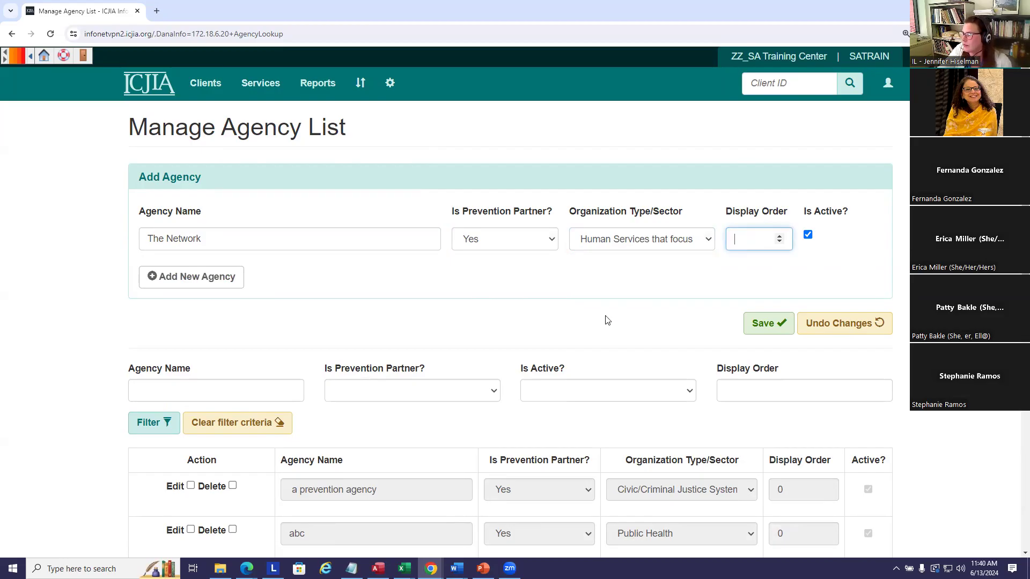
{"action": "scroll", "coordinate": [581, 295], "scroll_direction": "down", "scroll_amount": 2}
{"action": "left_click", "coordinate": [771, 222]}
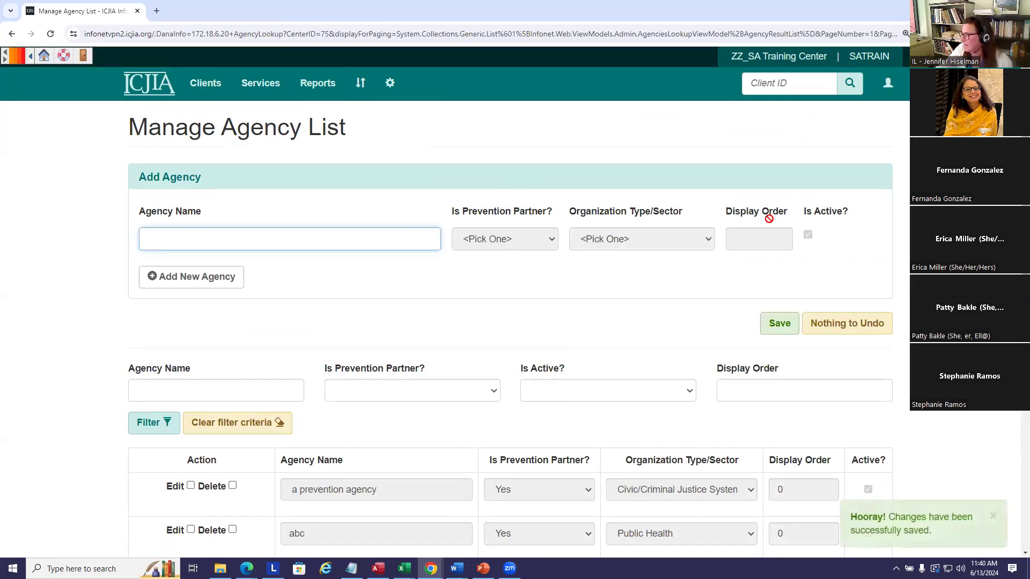
Step: Start another new Community/Institutional Service record and look for The Network among its agency choices
{"action": "left_click", "coordinate": [267, 85]}
{"action": "left_click", "coordinate": [295, 130]}
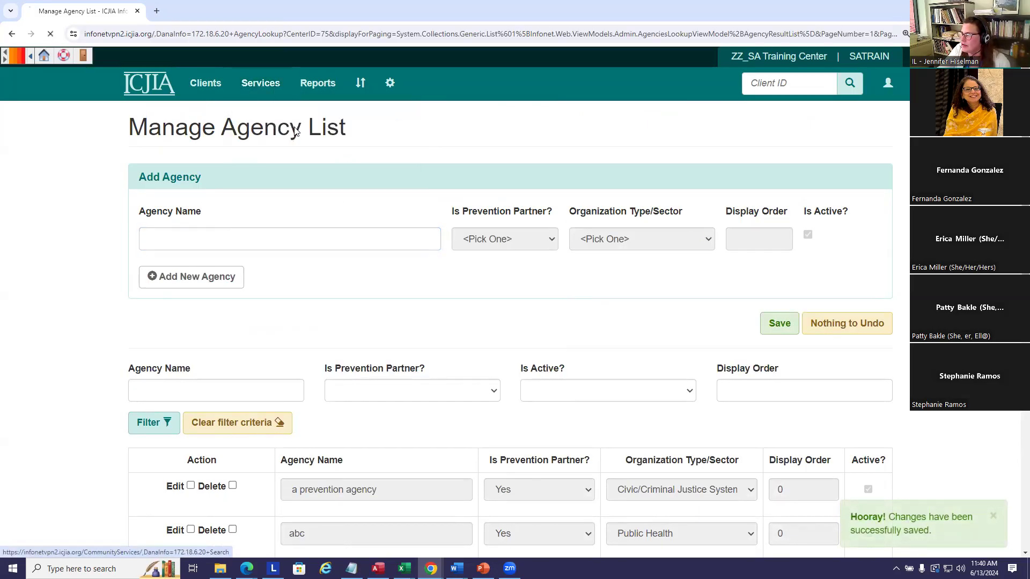
{"action": "left_click", "coordinate": [737, 225]}
{"action": "left_click", "coordinate": [886, 275]}
{"action": "scroll", "coordinate": [815, 236], "scroll_direction": "down", "scroll_amount": 1}
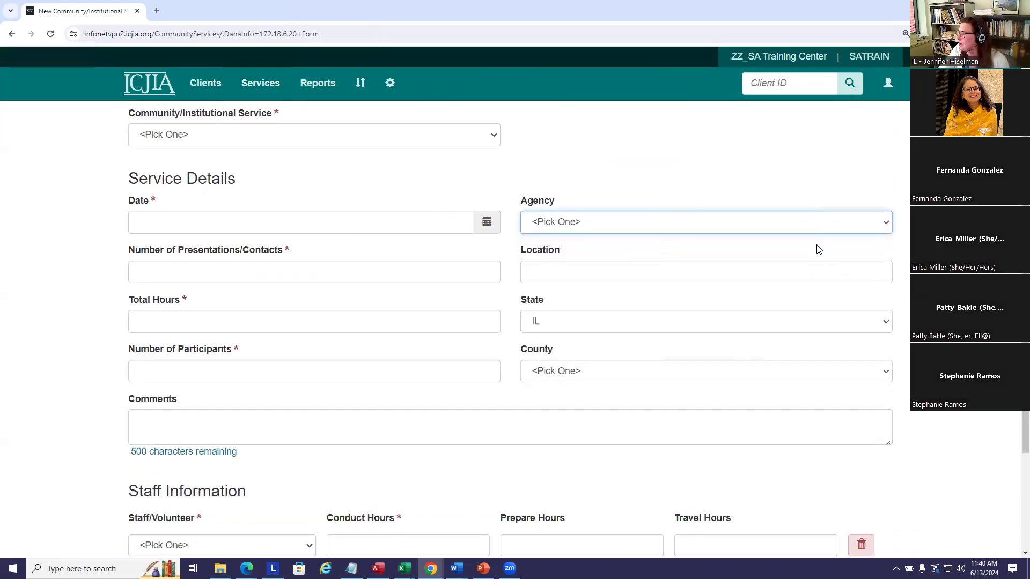
{"action": "left_click", "coordinate": [888, 226]}
{"action": "left_click_drag", "start_coordinate": [888, 257], "coordinate": [895, 432]}
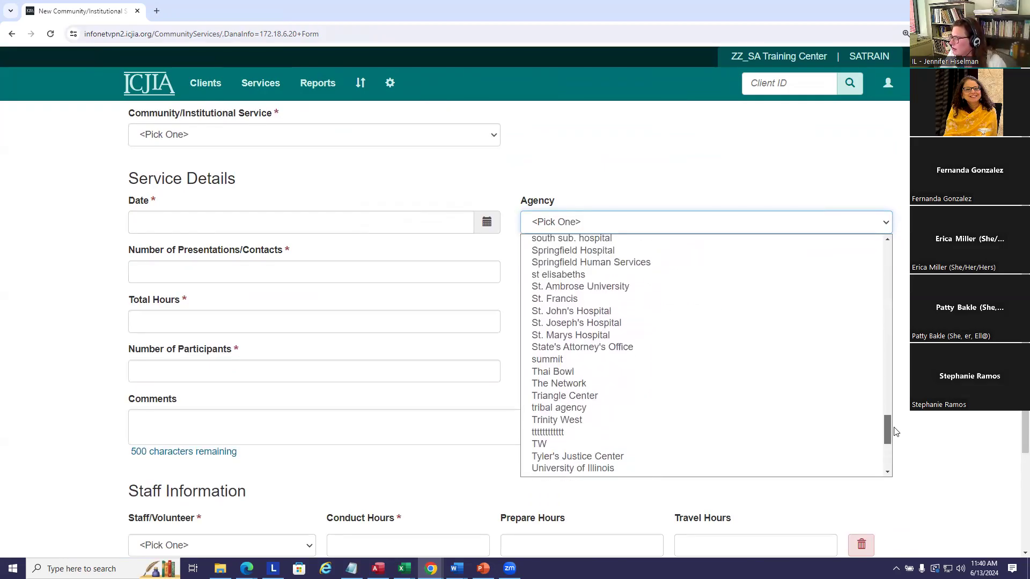
{"action": "left_click", "coordinate": [651, 145]}
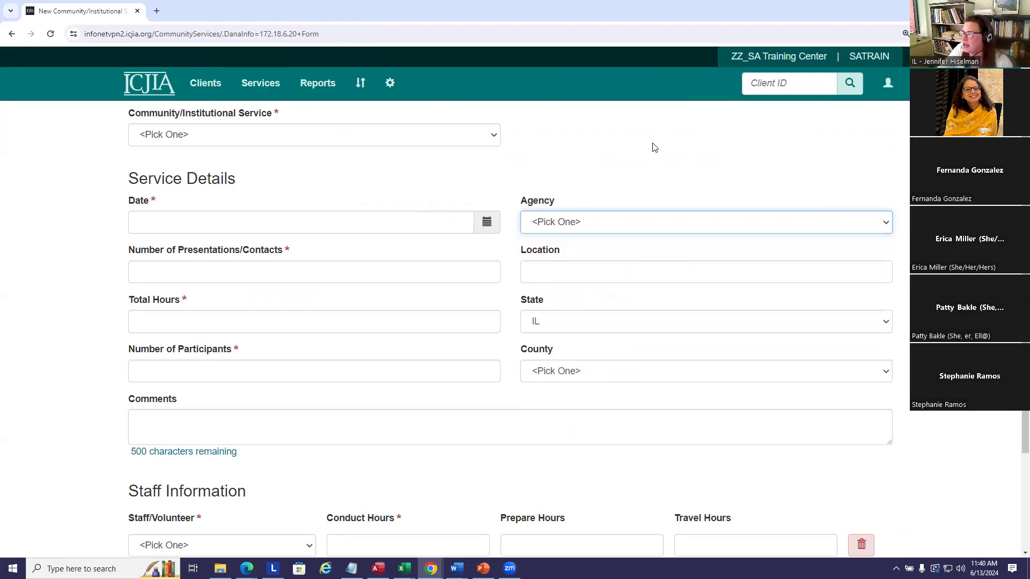
Step: Open the funding source list management page and enter DuPage County Mental Health Board as a new funding source name
{"action": "left_click", "coordinate": [388, 84]}
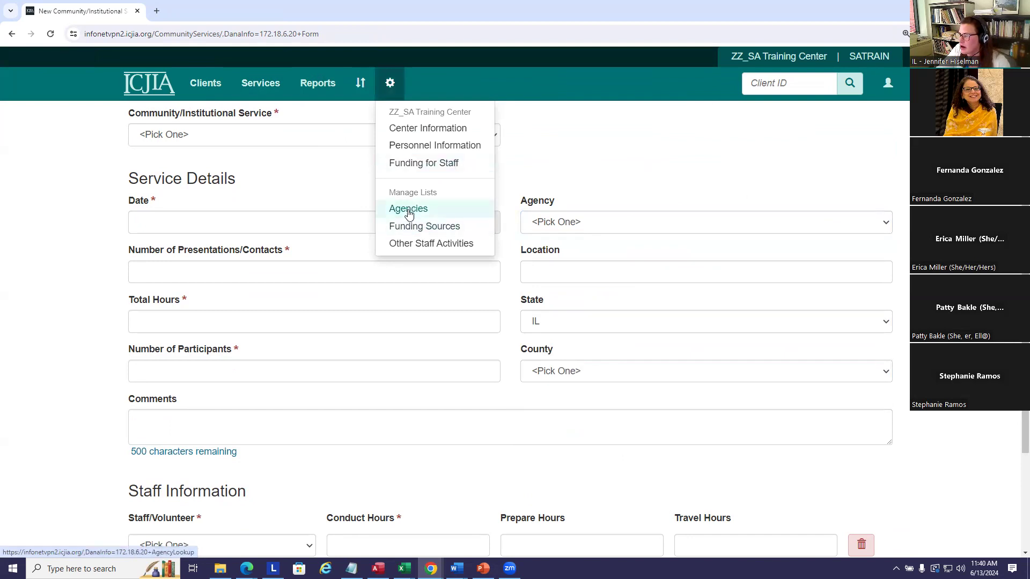
{"action": "left_click", "coordinate": [423, 226]}
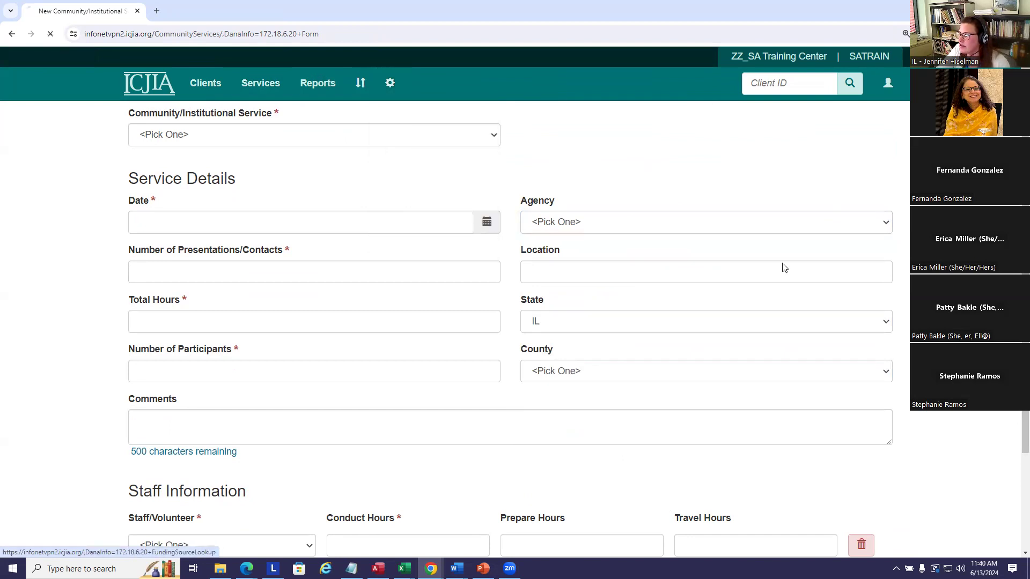
{"action": "scroll", "coordinate": [708, 259], "scroll_direction": "down", "scroll_amount": 5}
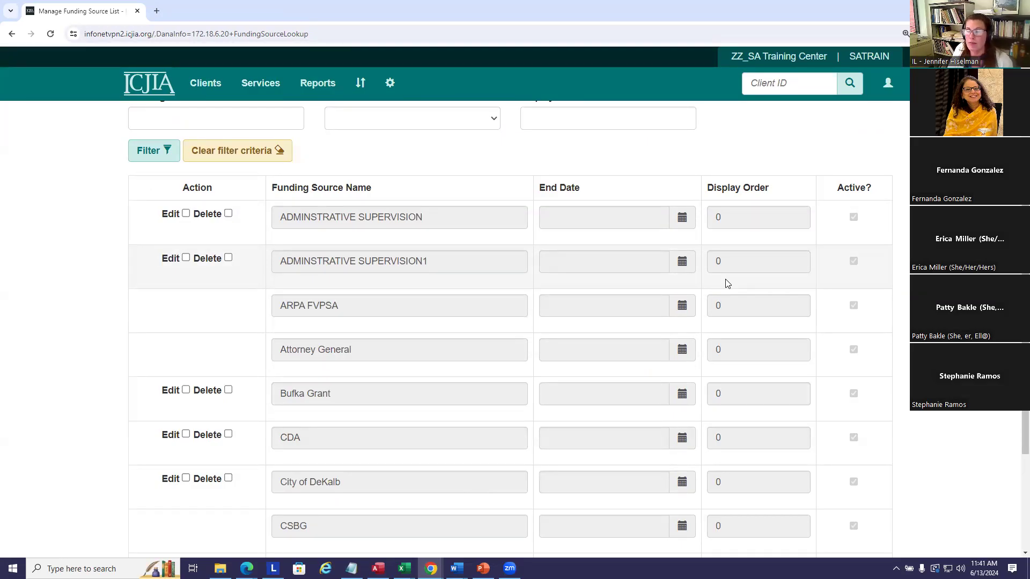
{"action": "scroll", "coordinate": [861, 266], "scroll_direction": "up", "scroll_amount": 4}
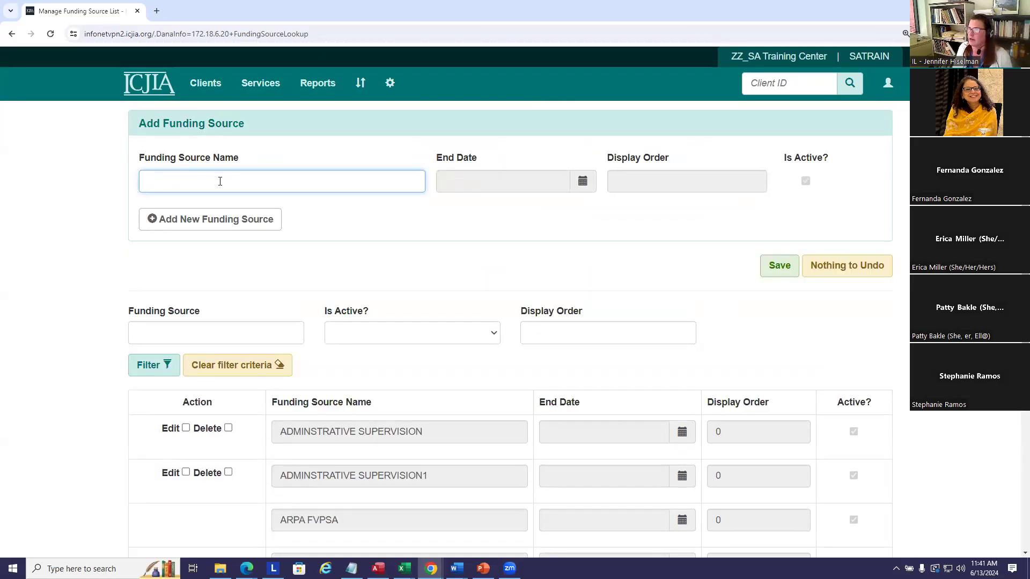
{"action": "type", "text": "DuPage Coun"}
{"action": "type", "text": "ty Client"}
{"action": "type", "text": "H"}
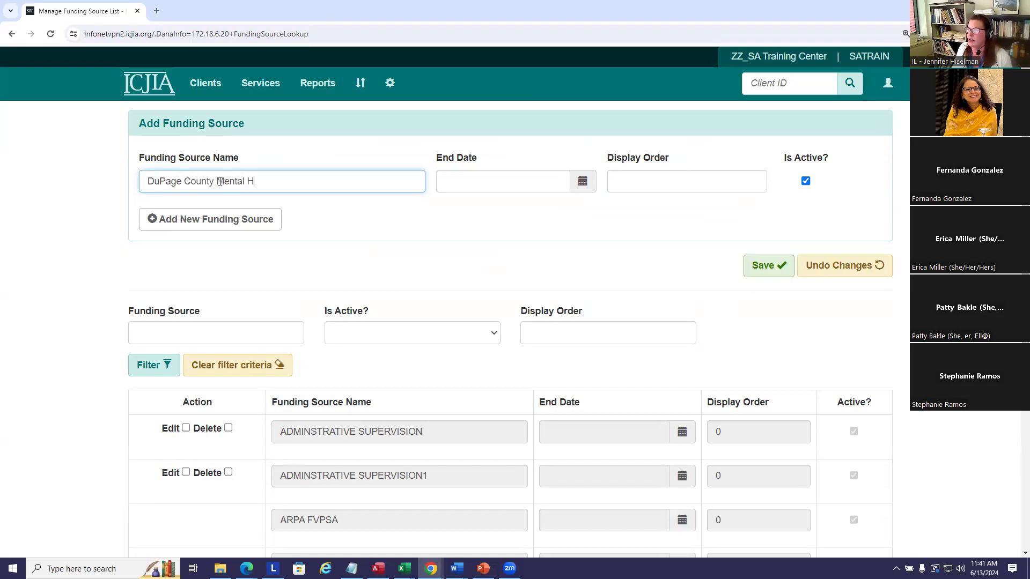
{"action": "type", "text": "ealth Board"}
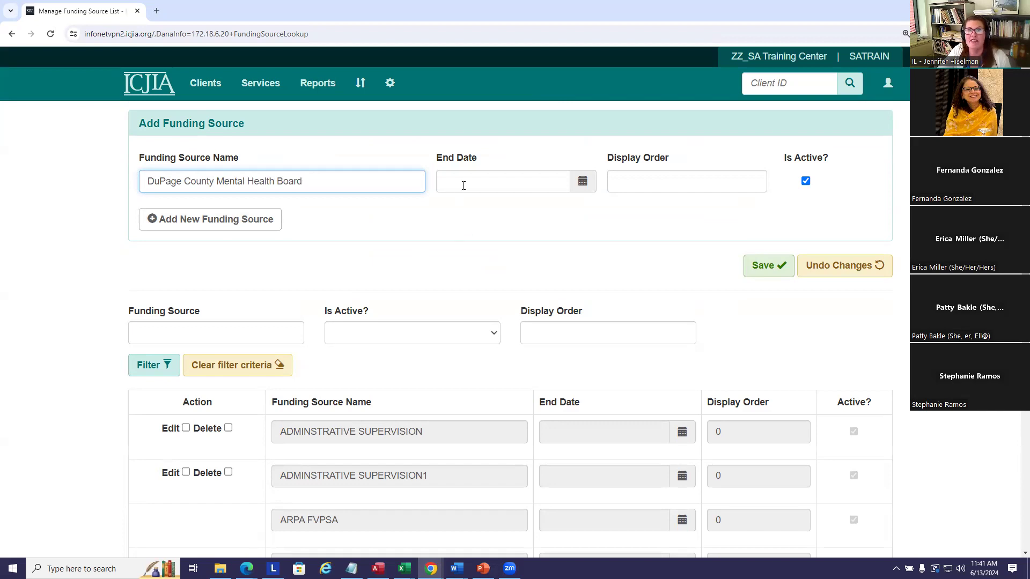
Step: Set the new funding source's end date to 06/30/2025 and save it
{"action": "left_click", "coordinate": [497, 183]}
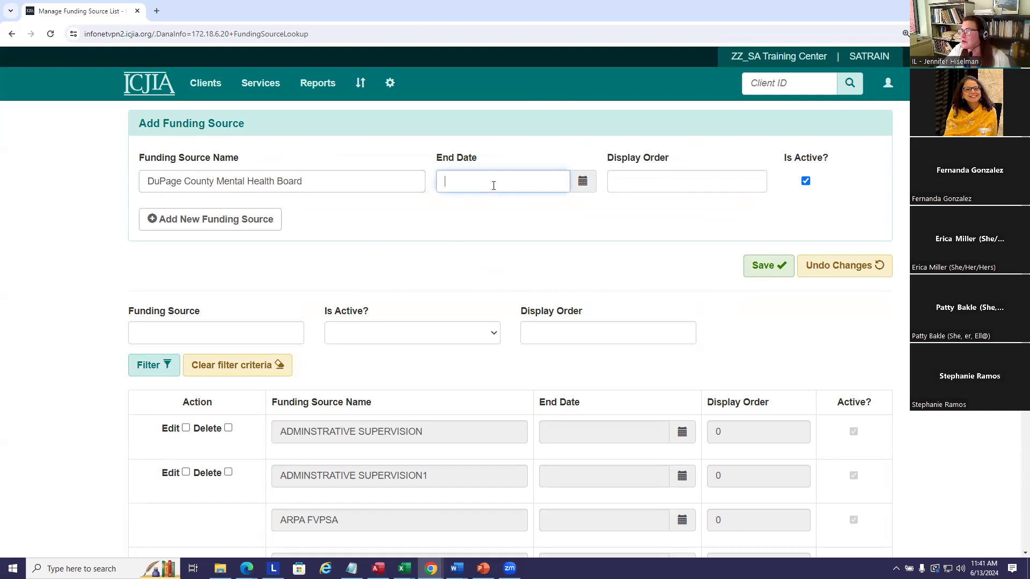
{"action": "type", "text": "6/30/25"}
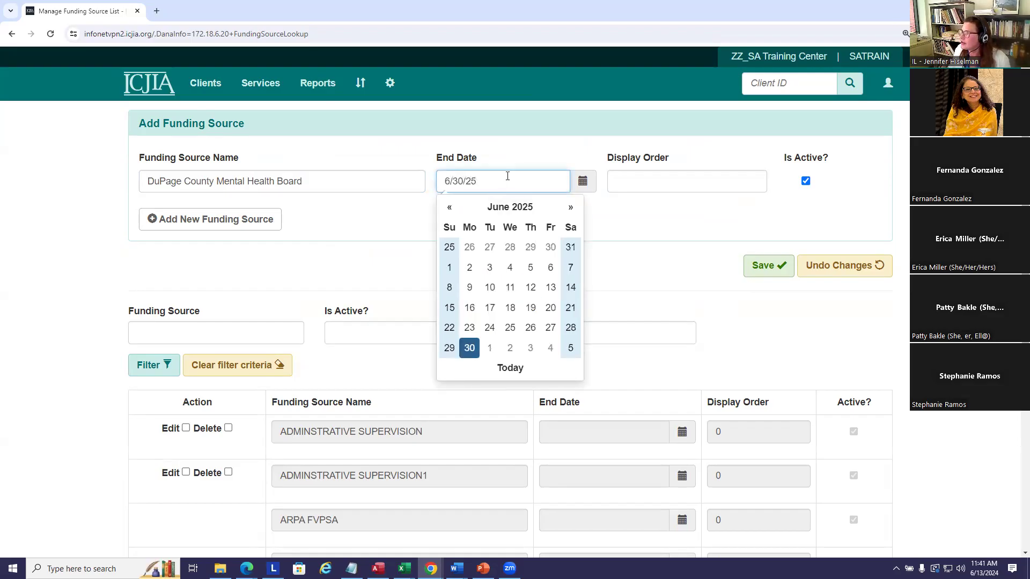
{"action": "left_click", "coordinate": [687, 233]}
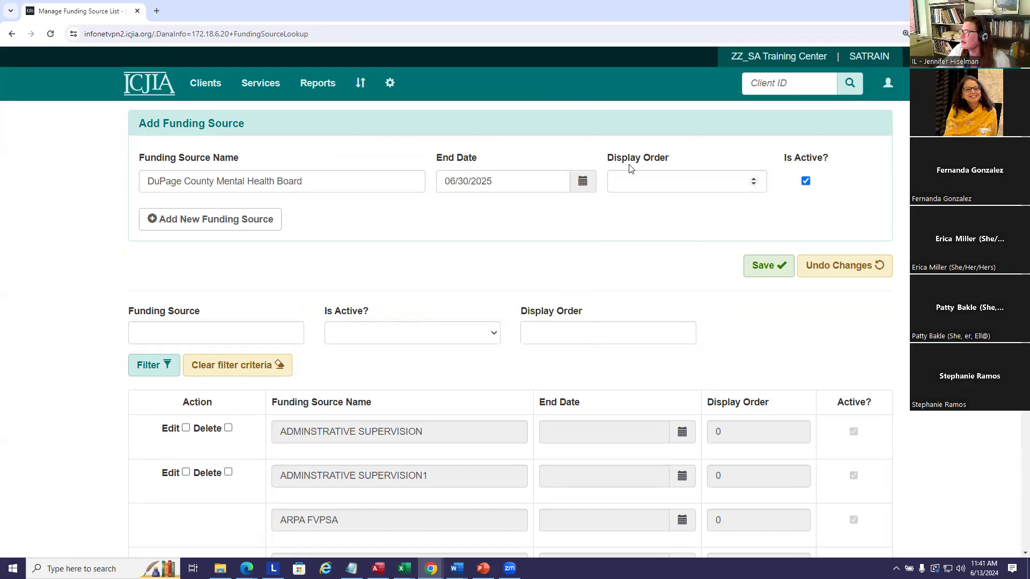
{"action": "left_click", "coordinate": [764, 271]}
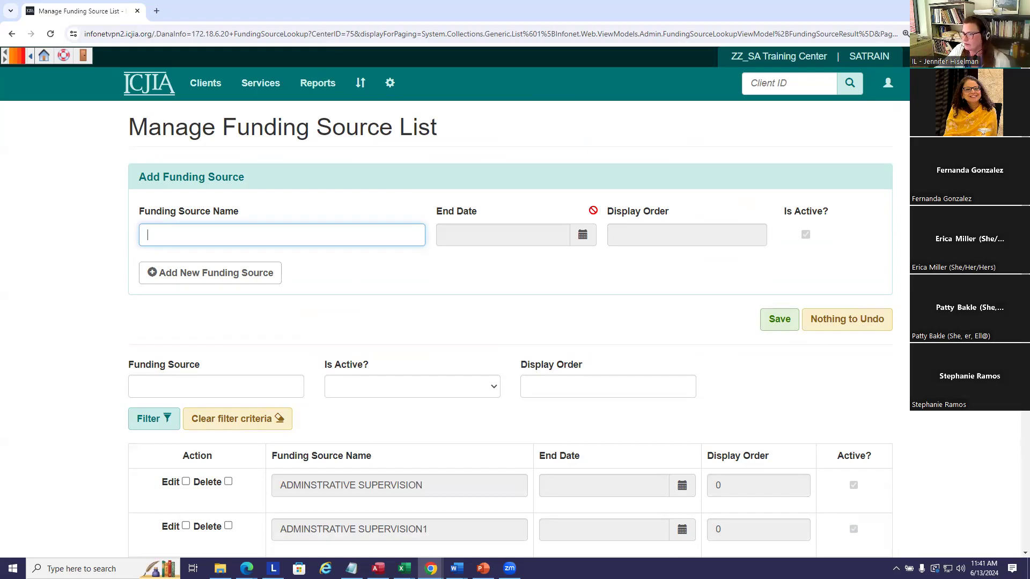
Step: Open the other staff activities list management page and examine the activities on its first page
{"action": "left_click", "coordinate": [391, 84]}
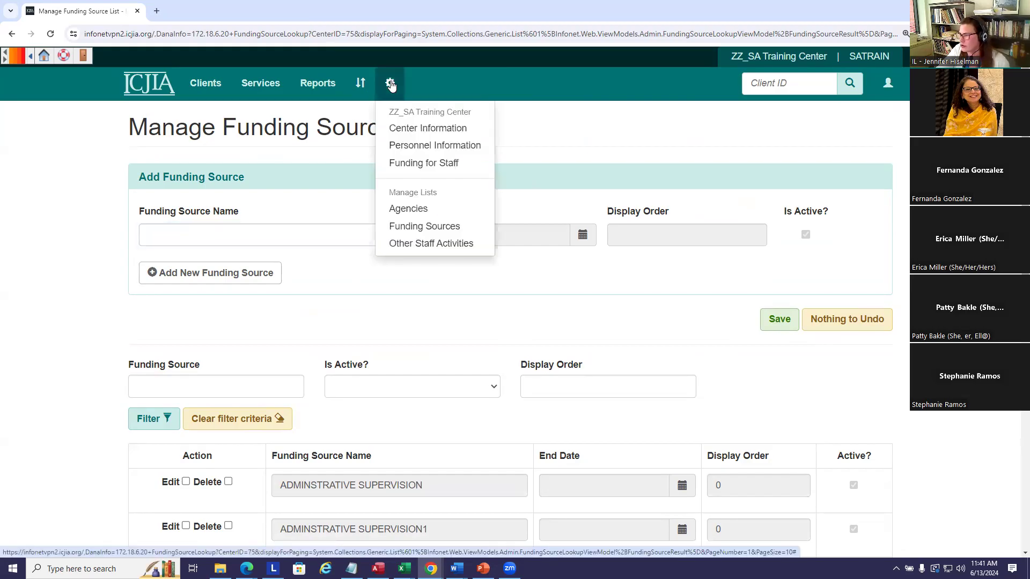
{"action": "left_click", "coordinate": [403, 245]}
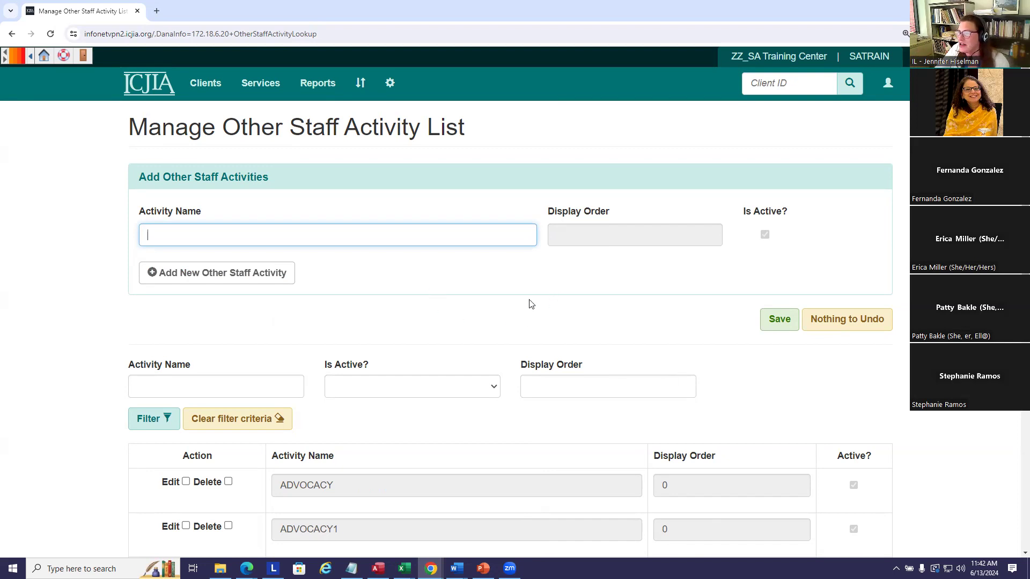
{"action": "scroll", "coordinate": [529, 303], "scroll_direction": "down", "scroll_amount": 1}
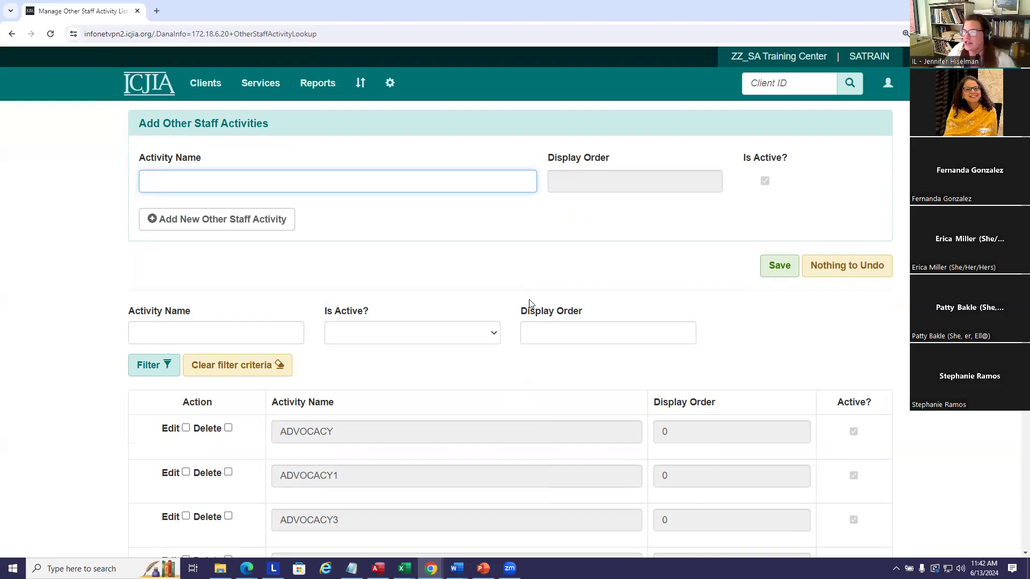
{"action": "scroll", "coordinate": [692, 280], "scroll_direction": "down", "scroll_amount": 3}
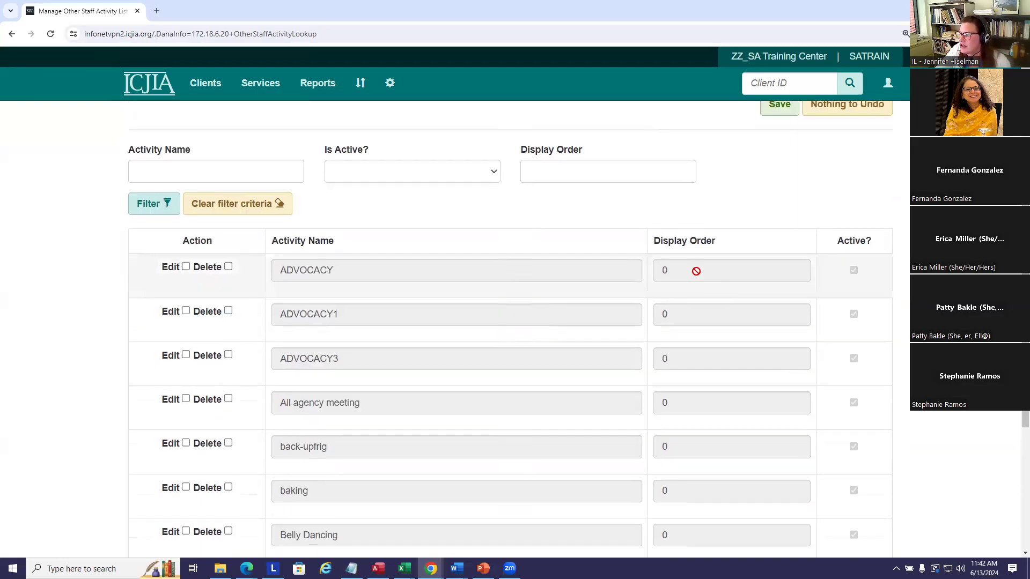
{"action": "scroll", "coordinate": [696, 271], "scroll_direction": "down", "scroll_amount": 5}
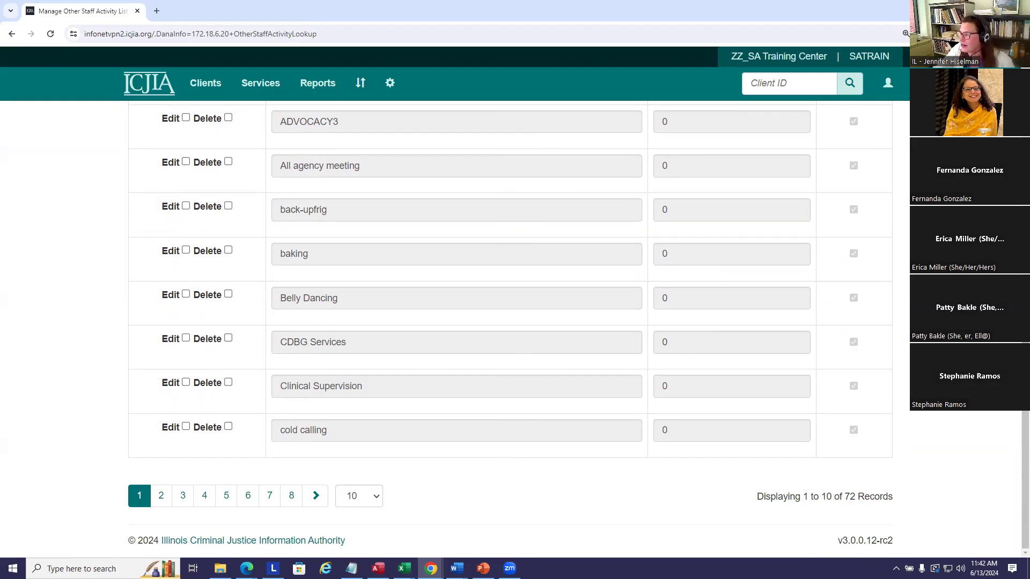
{"action": "scroll", "coordinate": [847, 332], "scroll_direction": "up", "scroll_amount": 4}
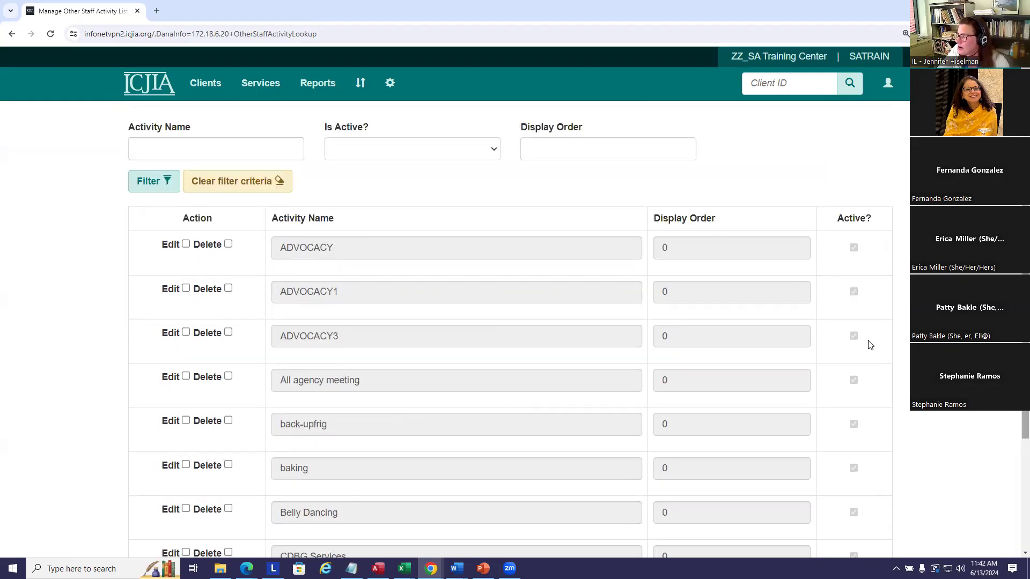
Step: Start a new Other Staff Activity record and examine the activities offered as choices for it
{"action": "left_click", "coordinate": [262, 85]}
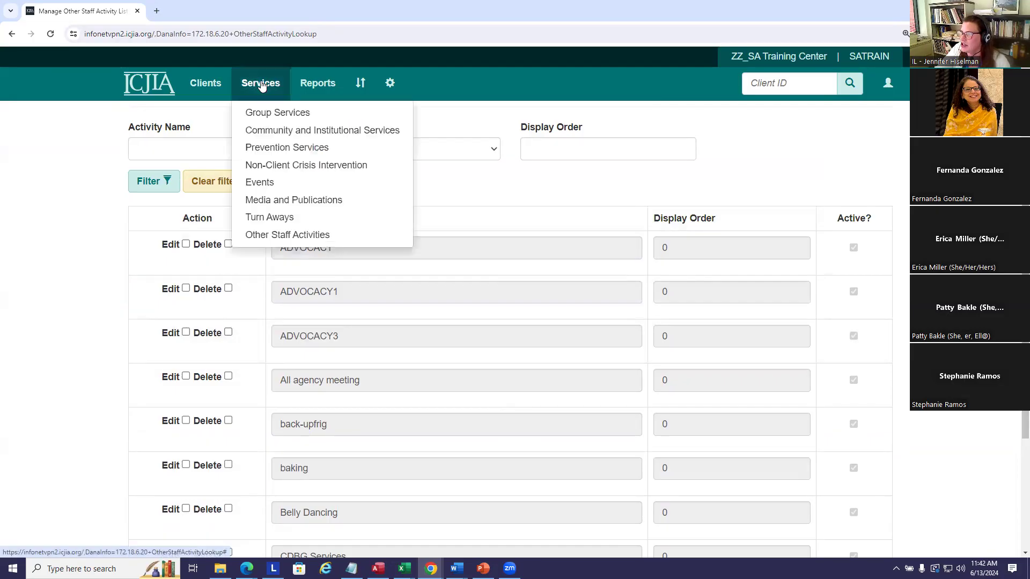
{"action": "left_click", "coordinate": [278, 237]}
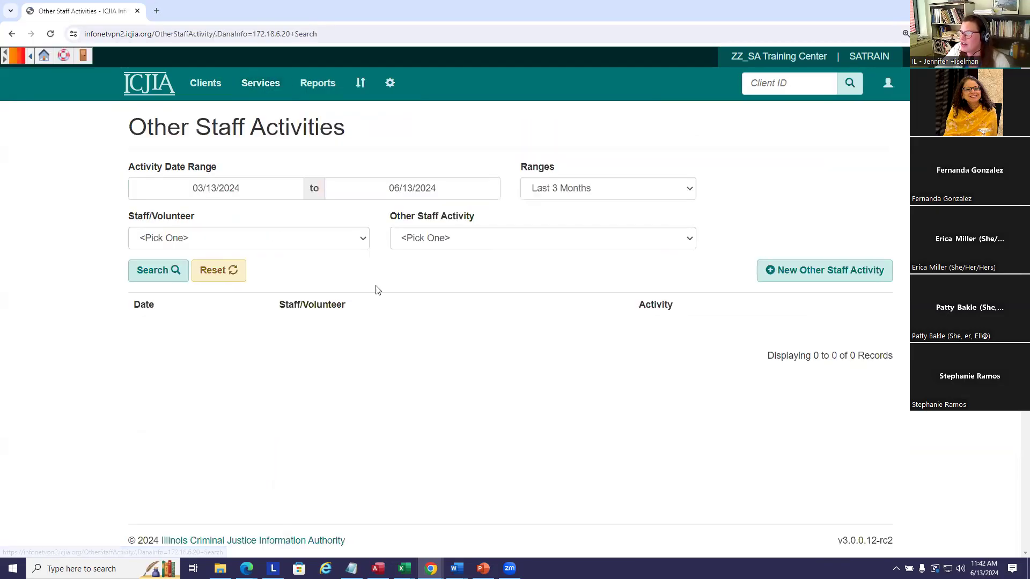
{"action": "left_click", "coordinate": [830, 273]}
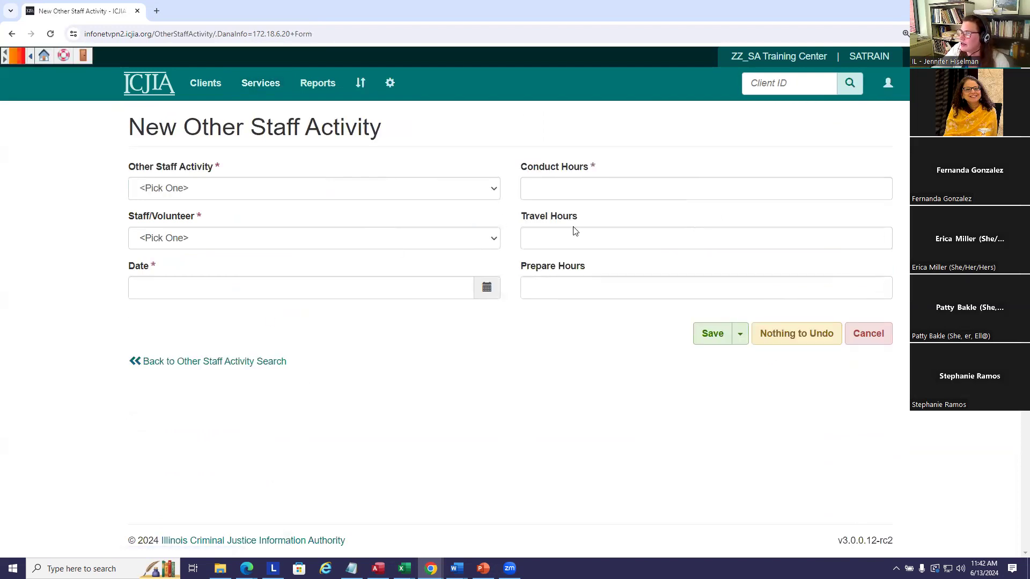
{"action": "left_click", "coordinate": [494, 192]}
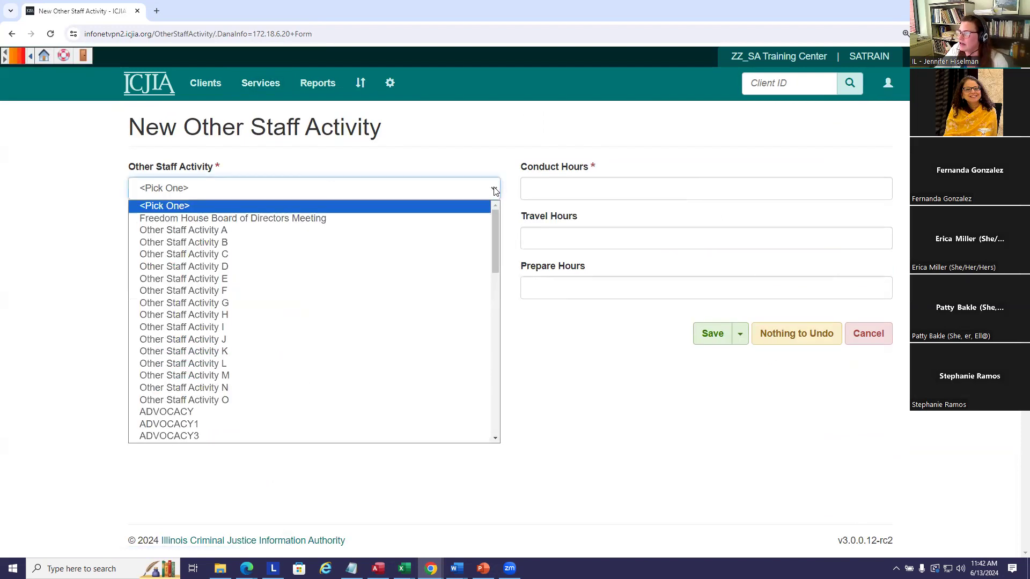
{"action": "left_click_drag", "start_coordinate": [499, 224], "coordinate": [501, 403]}
{"action": "left_click", "coordinate": [638, 417]}
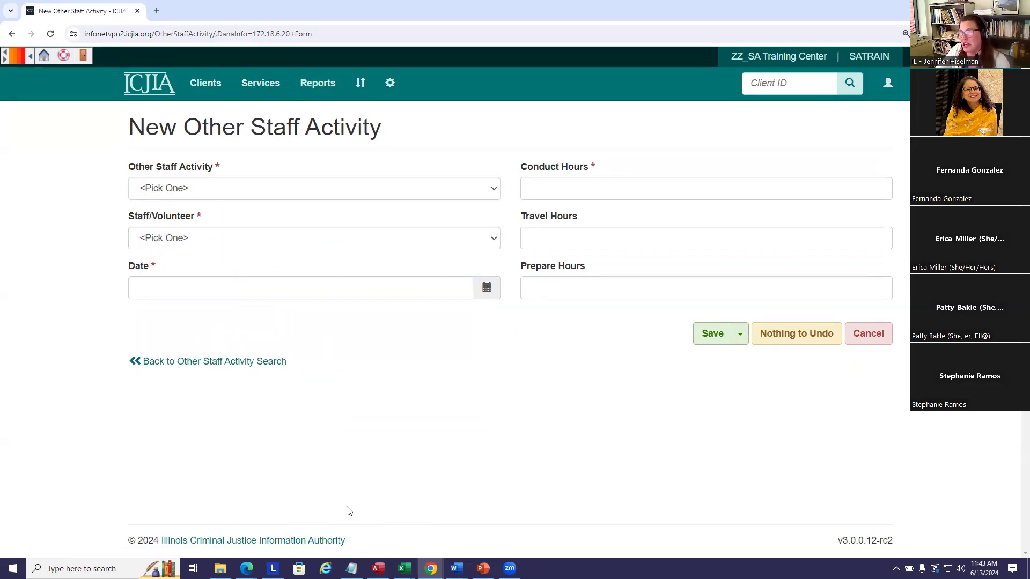
{"action": "left_click", "coordinate": [492, 190]}
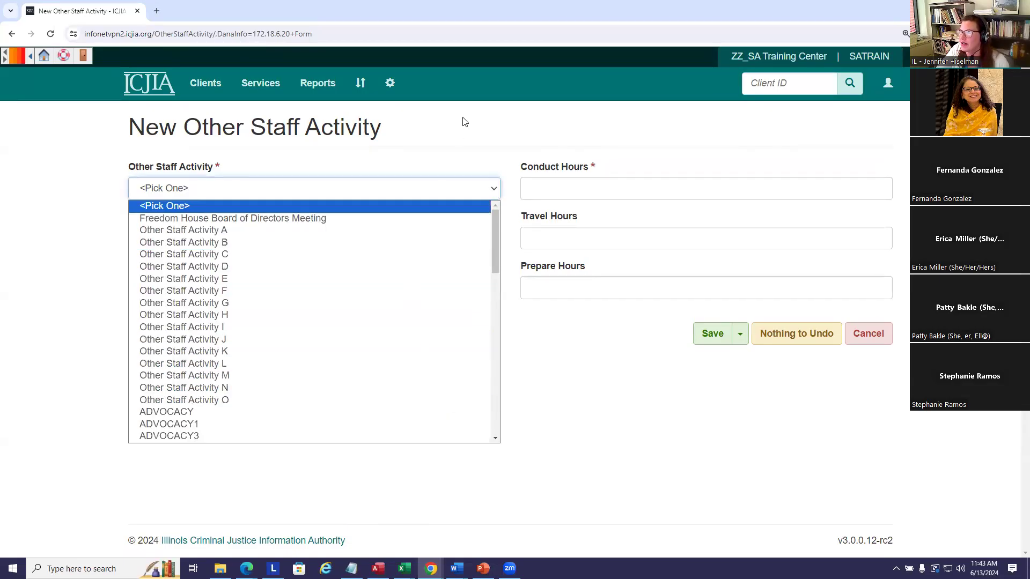
{"action": "left_click", "coordinate": [489, 130]}
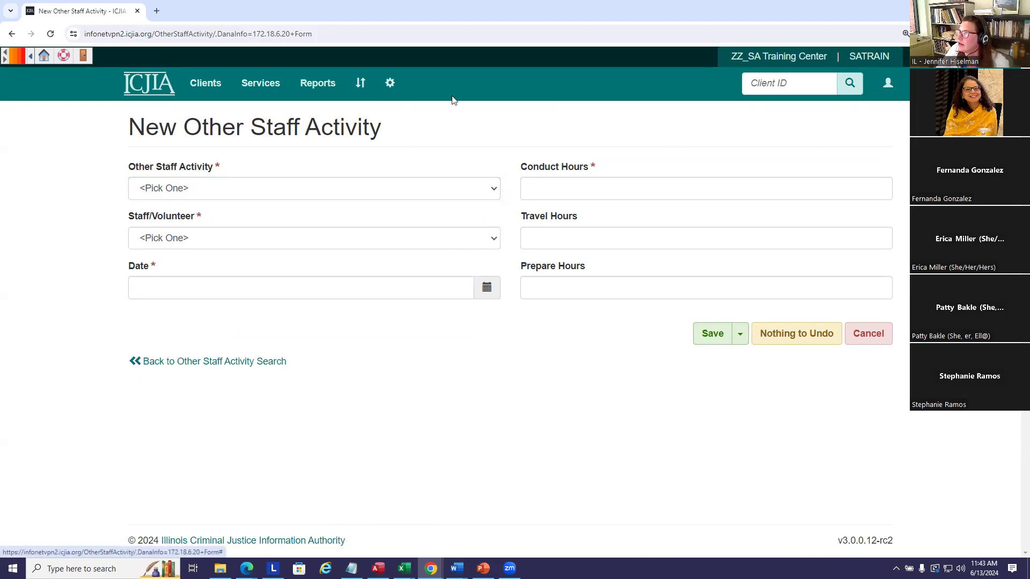
Step: Open the Prevention Services search page
{"action": "left_click", "coordinate": [273, 86]}
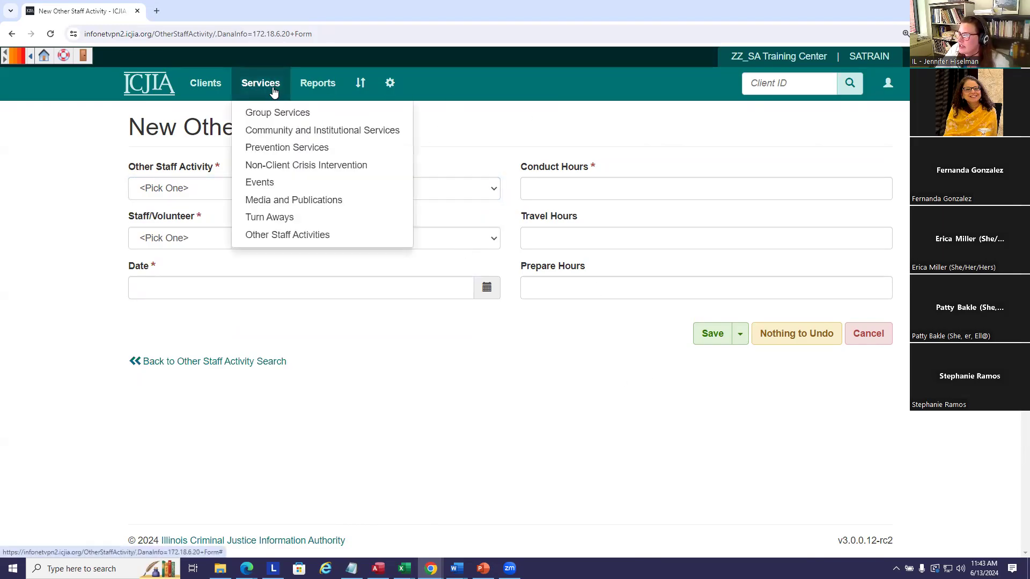
{"action": "left_click", "coordinate": [268, 149]}
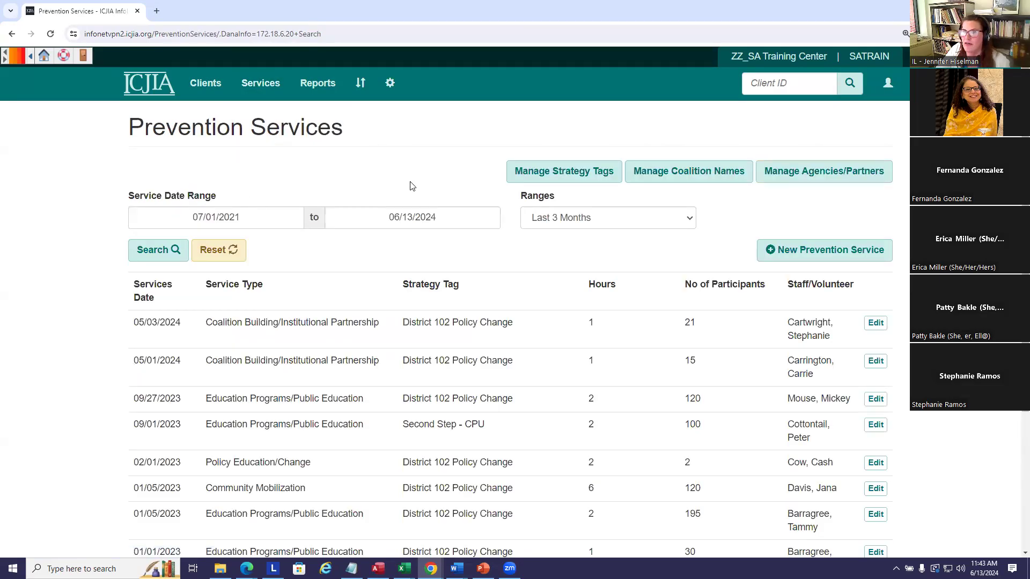